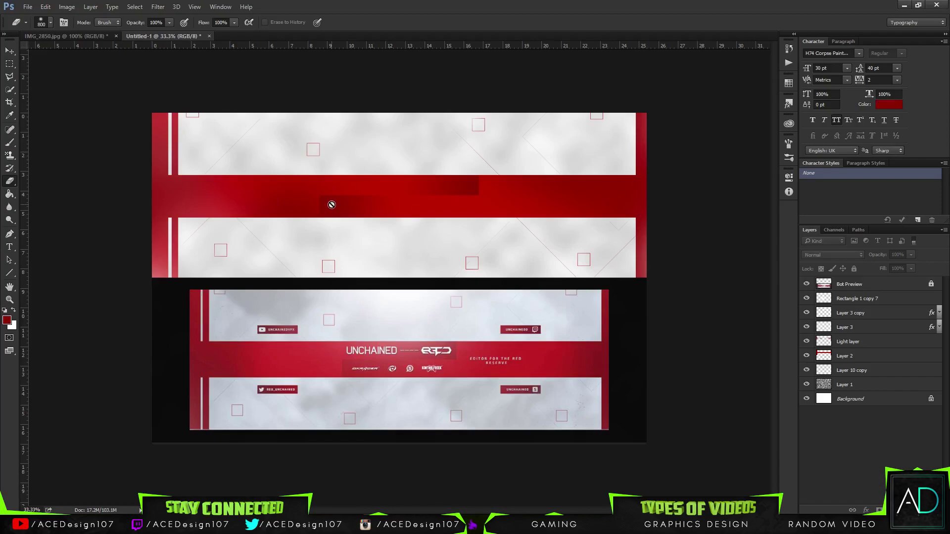
Delete the old design layers from Layer 1 through Rectangle 1 copy 7.
click(841, 384)
shift+click(888, 296)
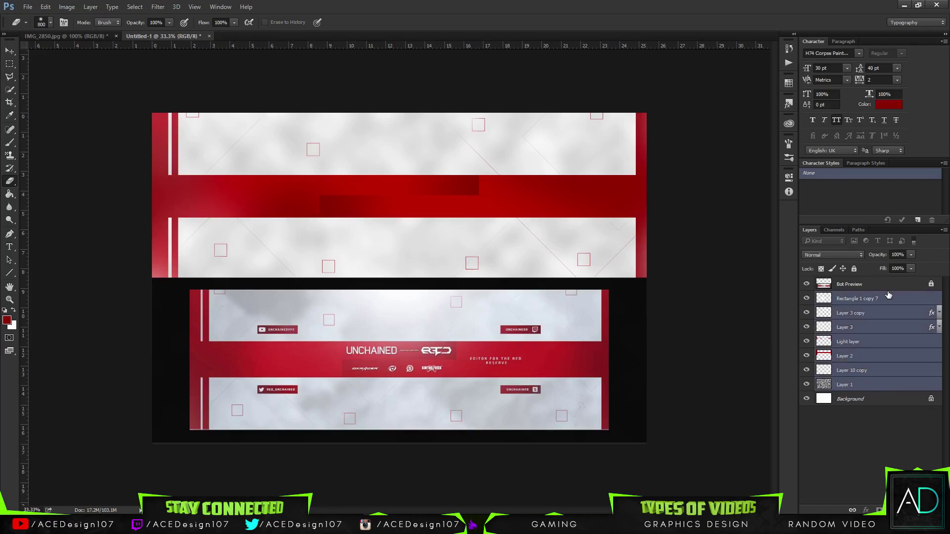
key(Delete)
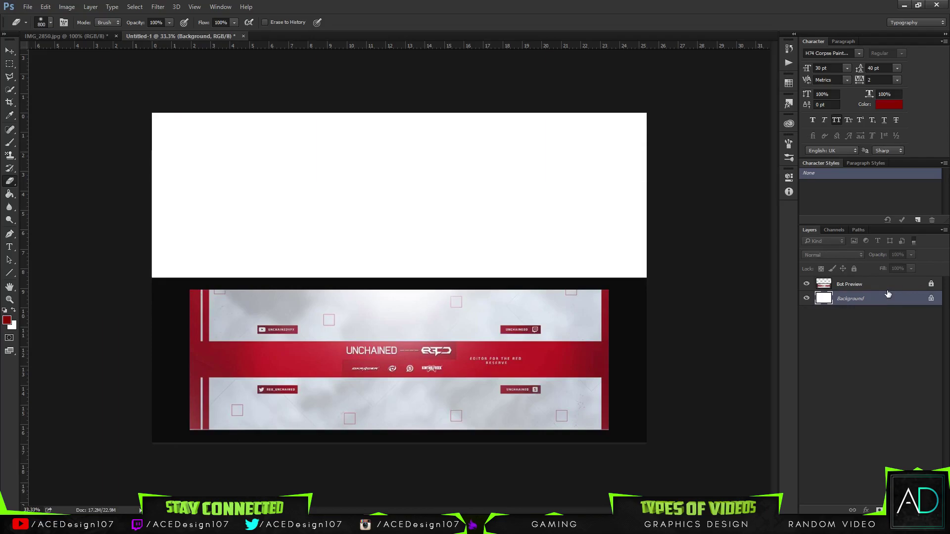
Reset the foreground and background colours to default black and white.
click(7, 321)
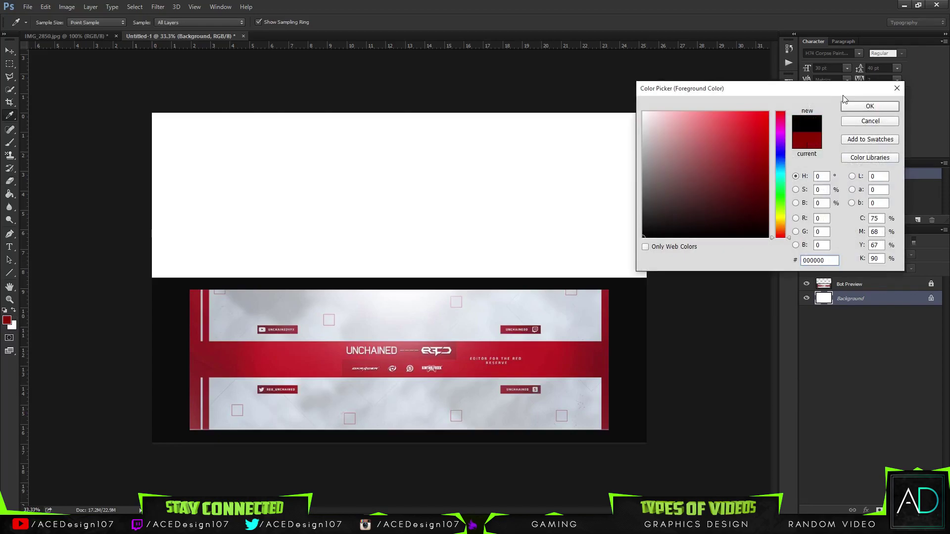
click(869, 106)
key(e)
key(d)
click(158, 6)
click(587, 5)
Create a new empty Layer 1 above the Background layer.
key(ctrl+shift+n)
key(Return)
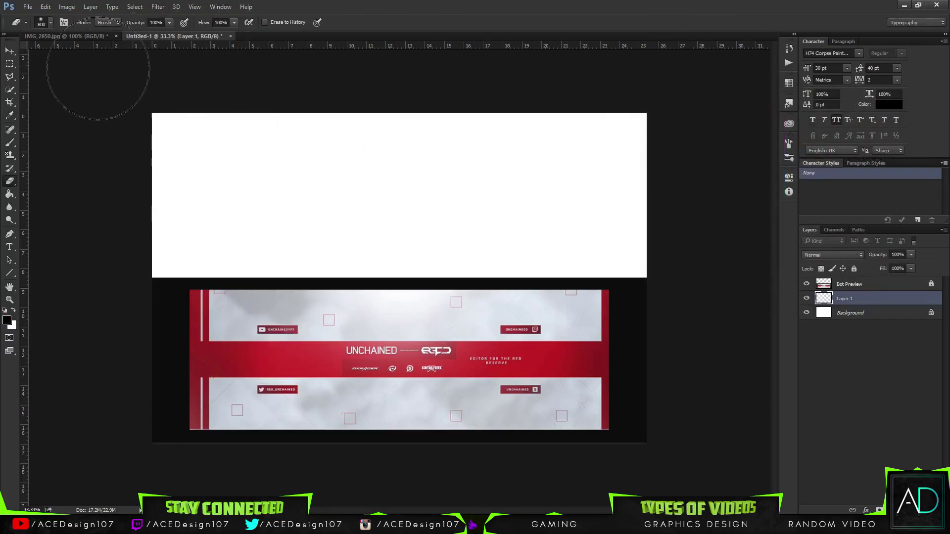
click(27, 8)
click(437, 4)
drag(5, 34, 6, 60)
click(16, 58)
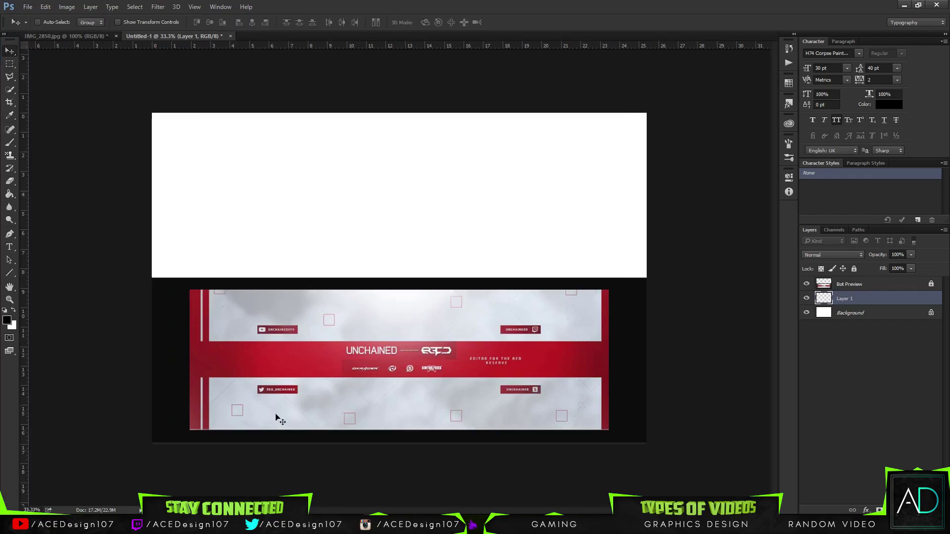
Render Clouds onto Layer 1 and lower its opacity to about 21%.
click(158, 7)
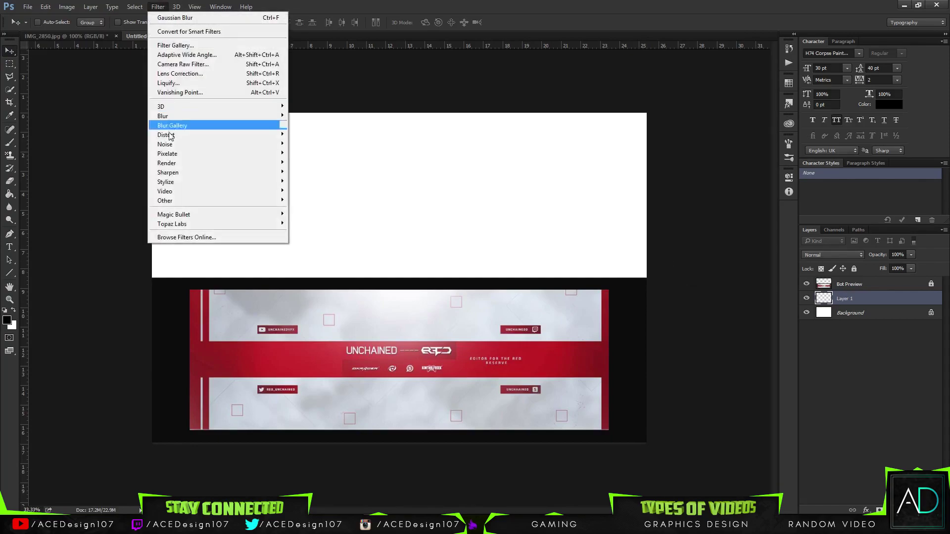
mouse_move(181, 167)
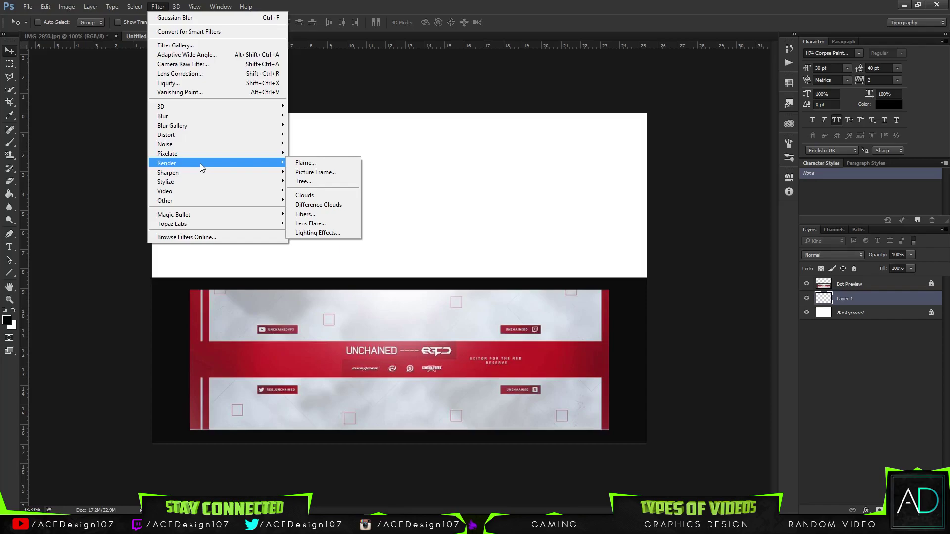
click(302, 196)
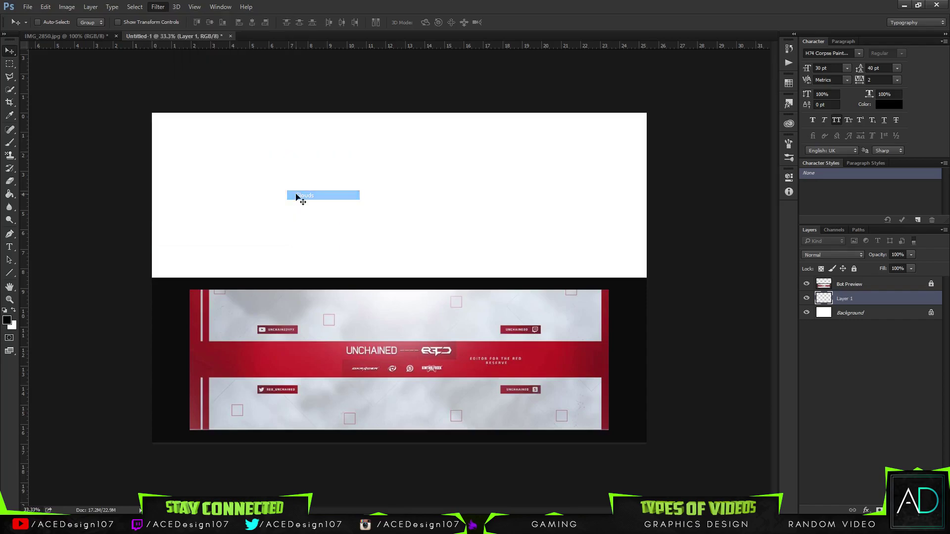
drag(908, 260, 871, 271)
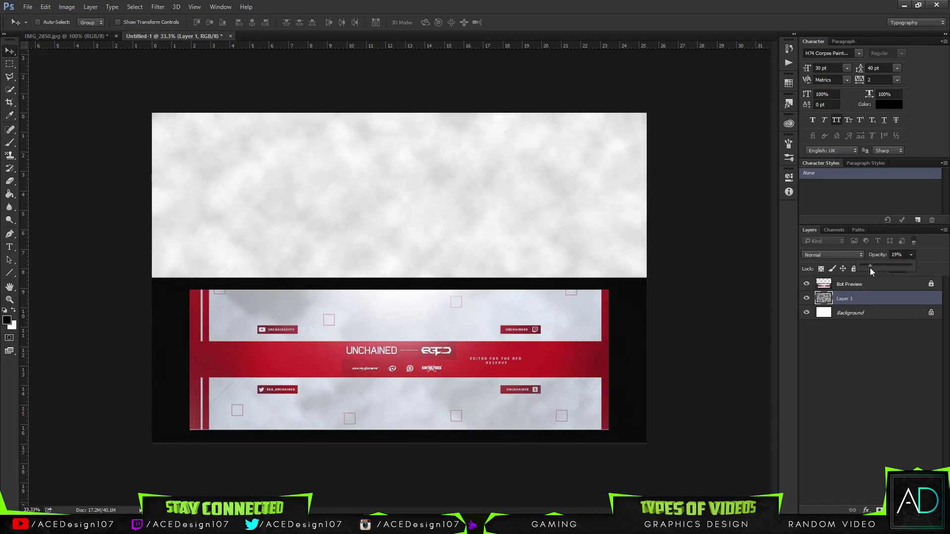
Apply a Gaussian Blur of about 11.4 px radius to the cloud layer.
click(158, 6)
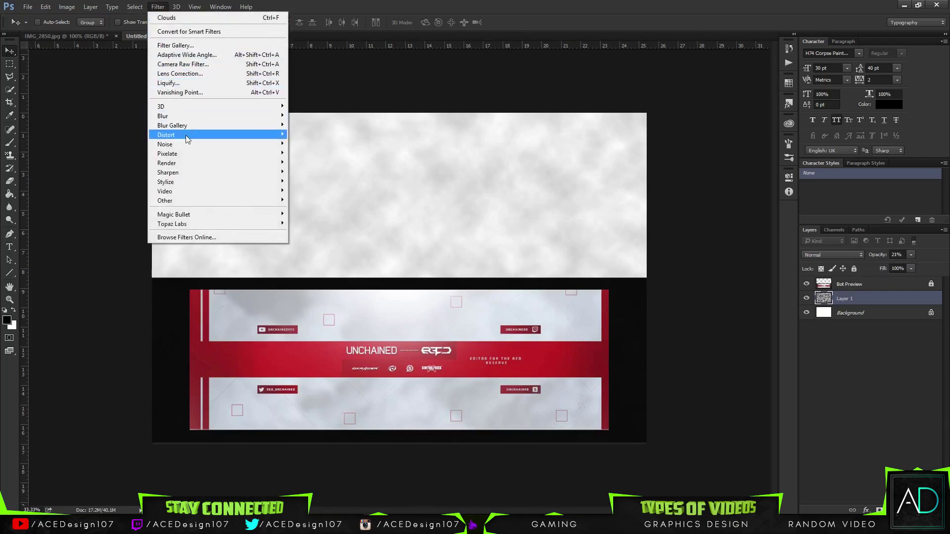
mouse_move(186, 135)
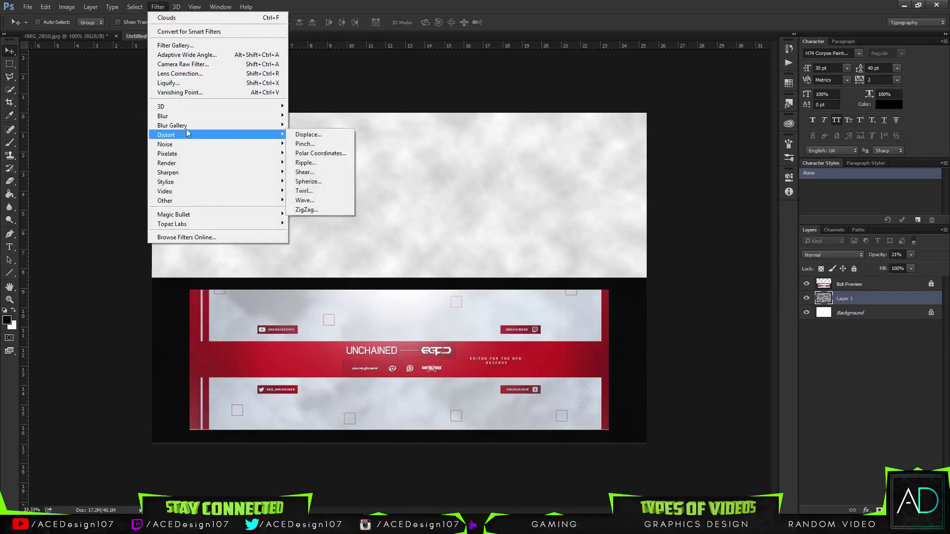
mouse_move(203, 115)
click(309, 153)
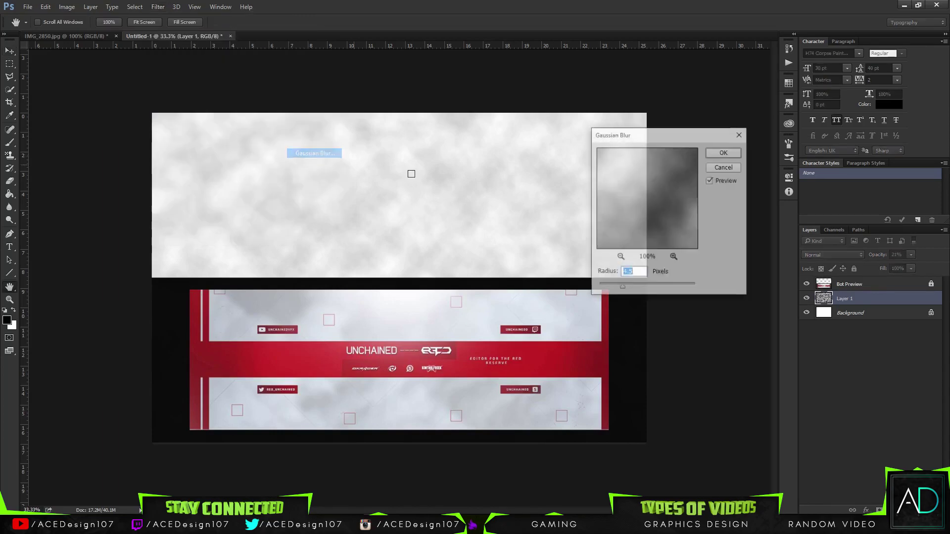
drag(618, 286, 640, 286)
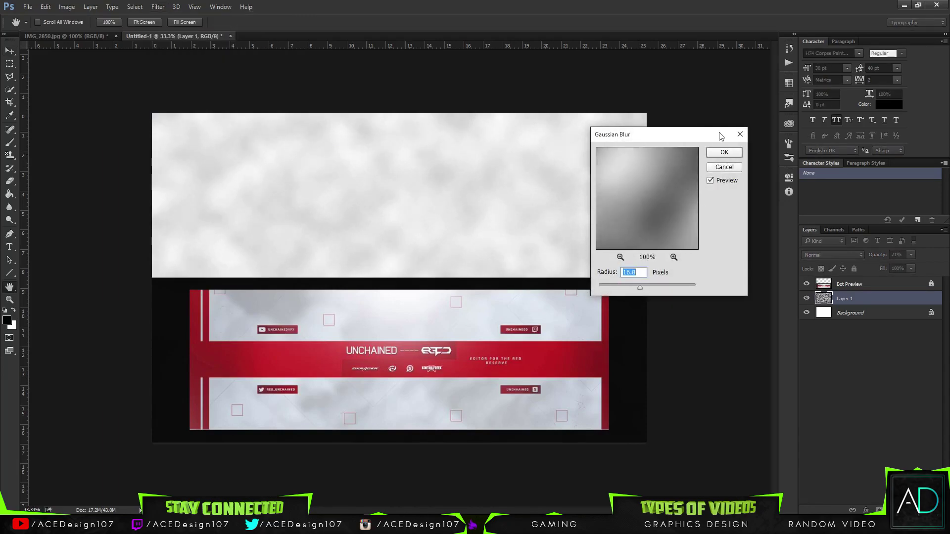
click(724, 152)
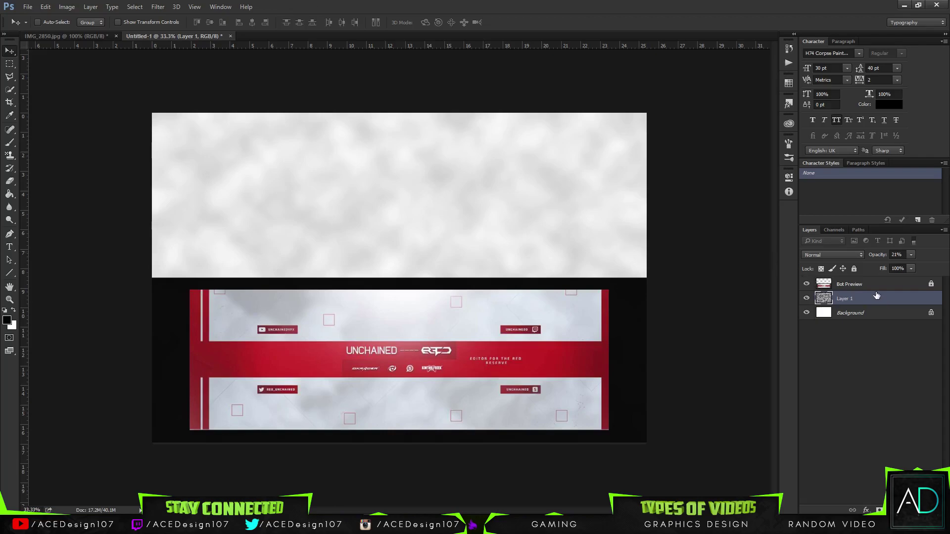
On new Layer 2, fill a thin right-edge strip with #c10000 dark red.
key(ctrl+shift+n)
key(Return)
key(m)
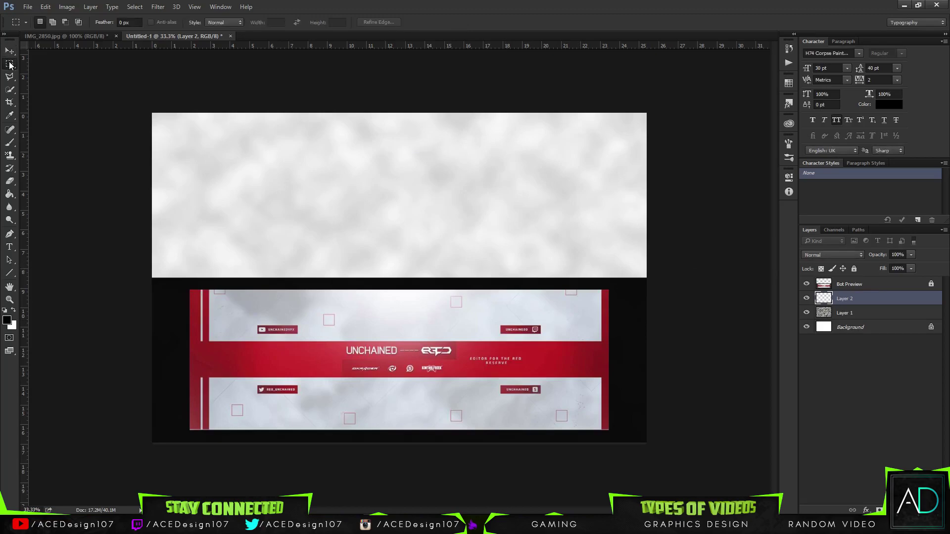
drag(669, 304, 637, 48)
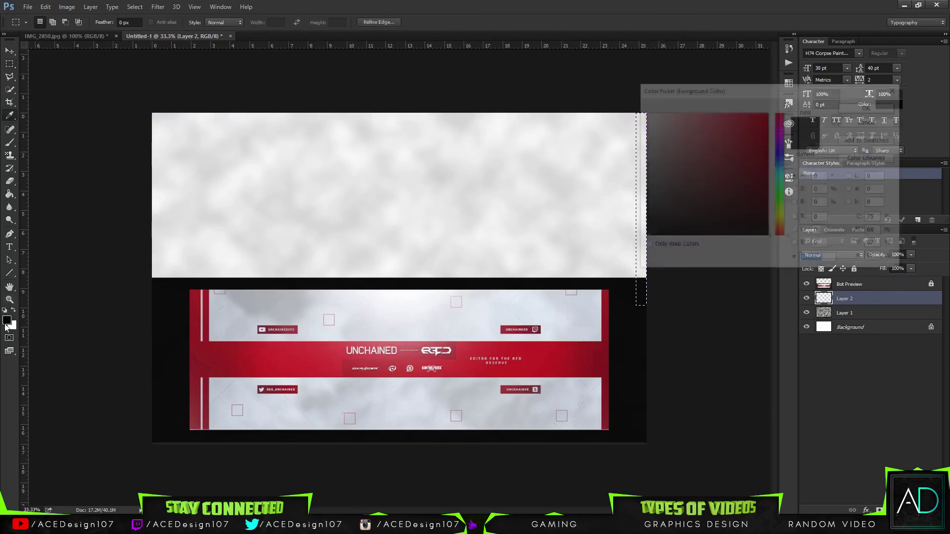
click(7, 321)
text(ff0000)
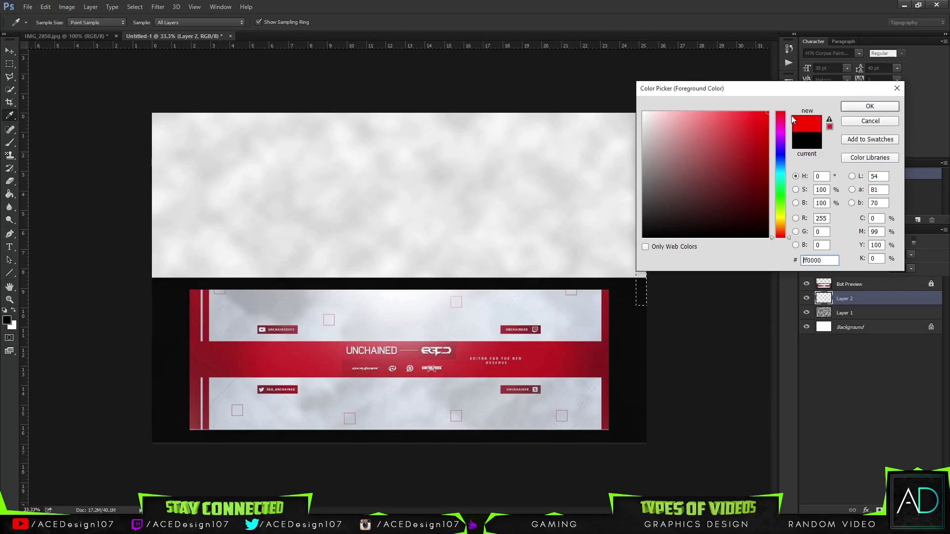
drag(824, 259, 768, 254)
text(c10000)
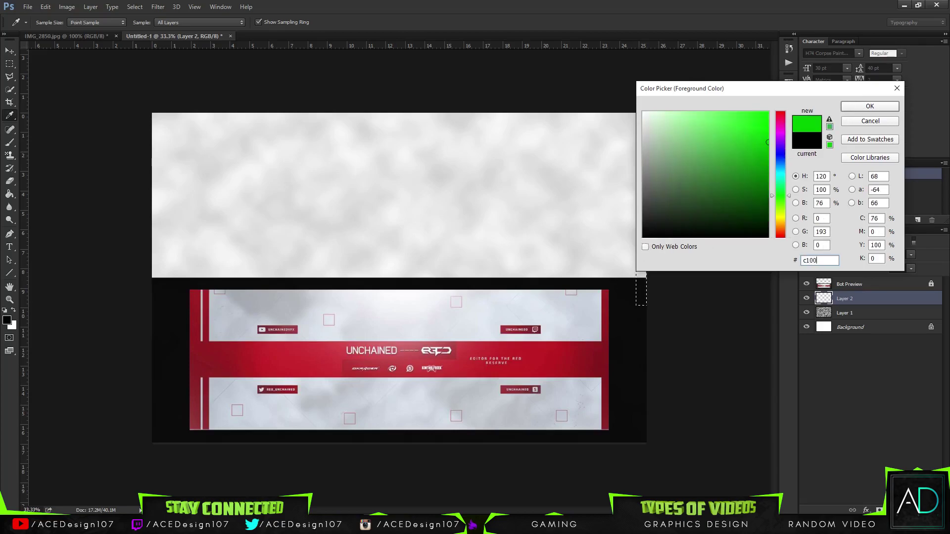
key(Return)
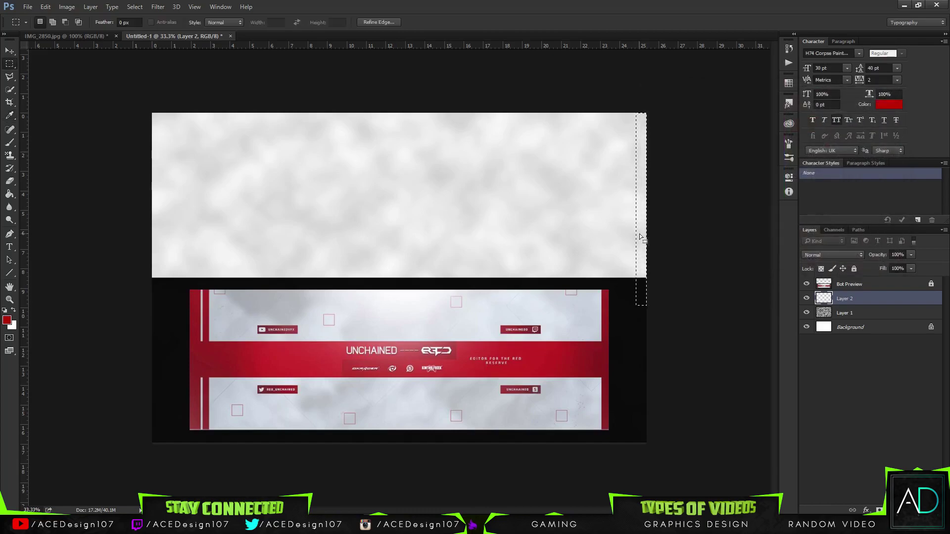
key(g)
click(643, 212)
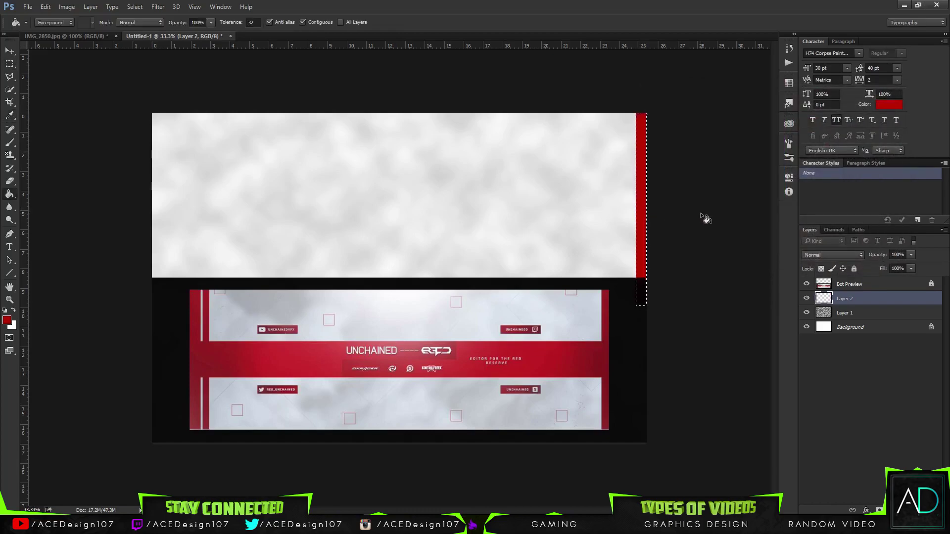
key(ctrl+d)
Add Layer 3, place a guide near mid-canvas, and select a wide middle band.
key(ctrl+shift+n)
key(Return)
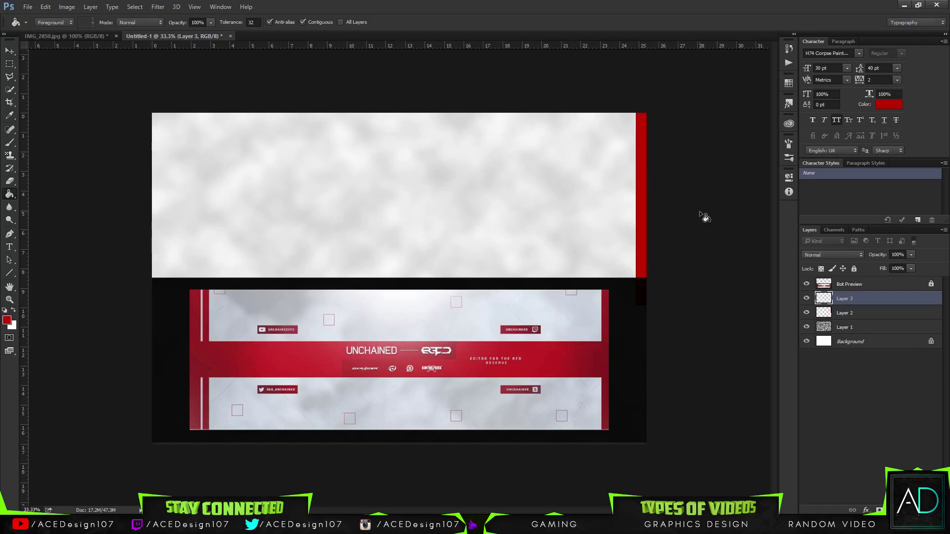
key(m)
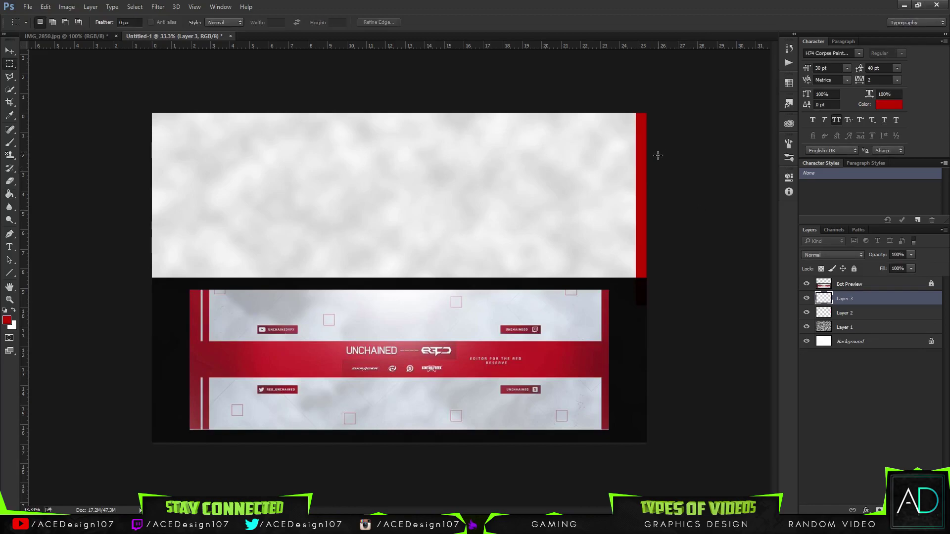
drag(313, 48, 324, 199)
mouse_move(606, 171)
mouse_down()
mouse_move(319, 230)
mouse_move(245, 211)
mouse_move(212, 222)
mouse_move(147, 218)
mouse_up()
Fill the middle band red, stretch it to the right edge, and nudge it down.
key(g)
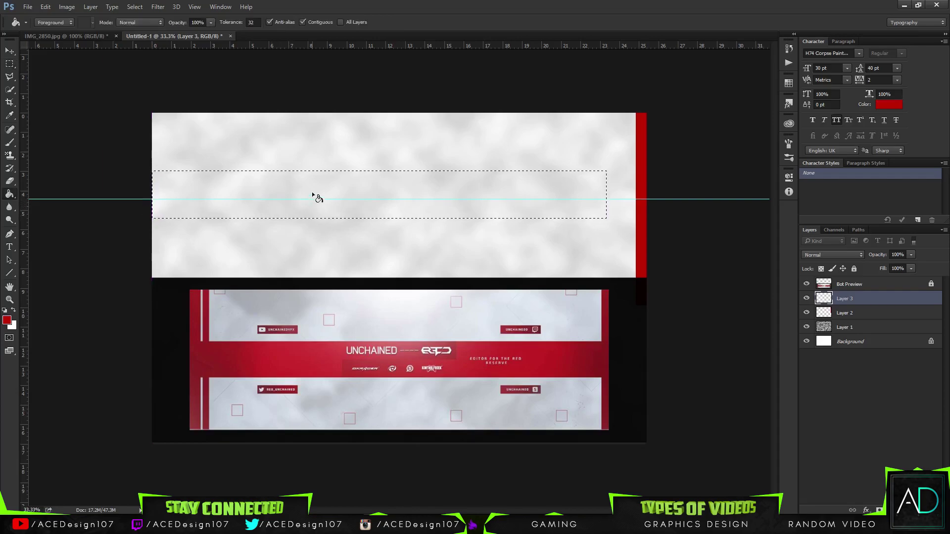
click(314, 195)
key(ctrl+t)
drag(602, 196, 647, 201)
key(Return)
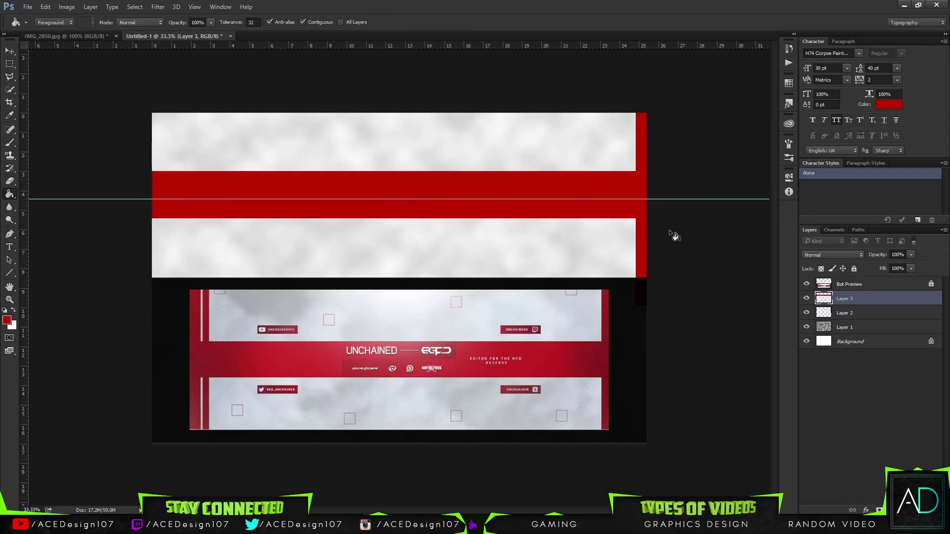
key(v)
drag(569, 199, 570, 203)
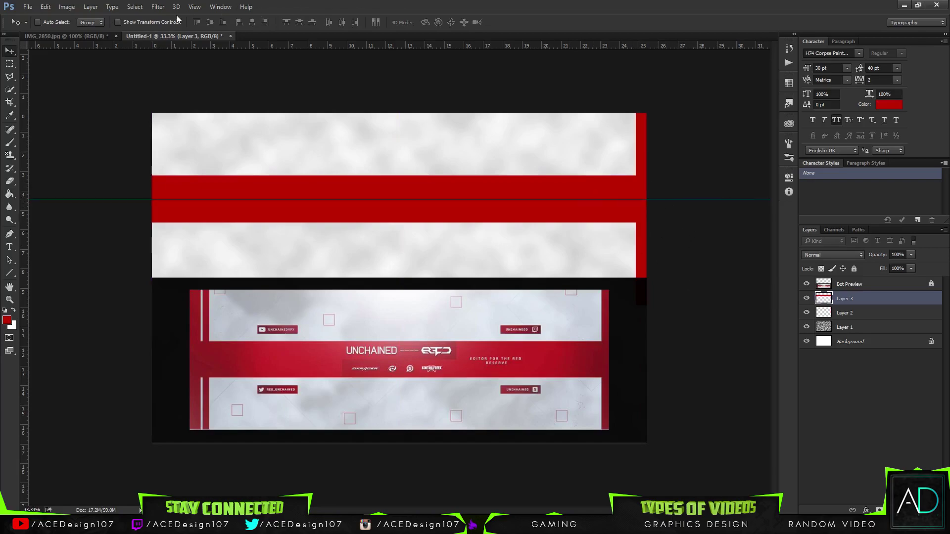
Clear the guides, slim the band to about 2 cm tall, and add Layer 4.
click(194, 6)
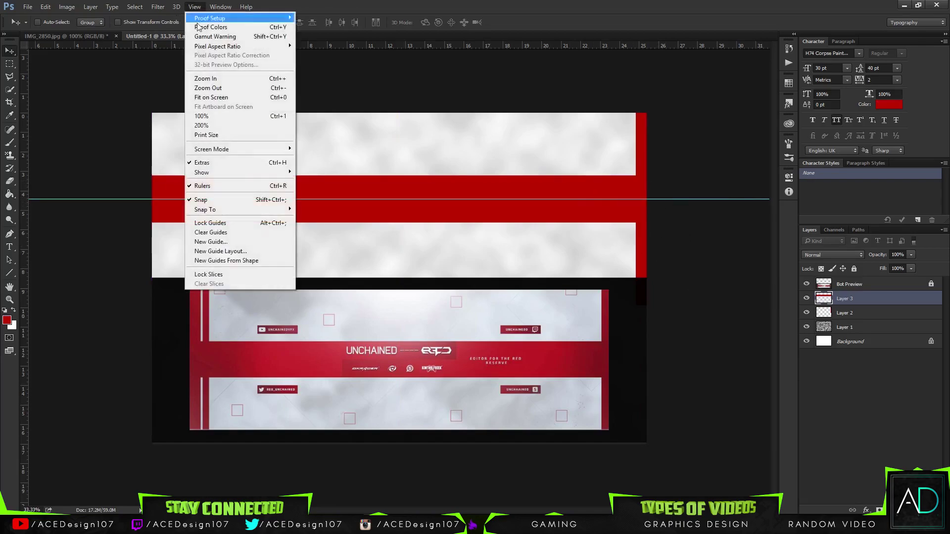
click(198, 235)
key(ctrl+t)
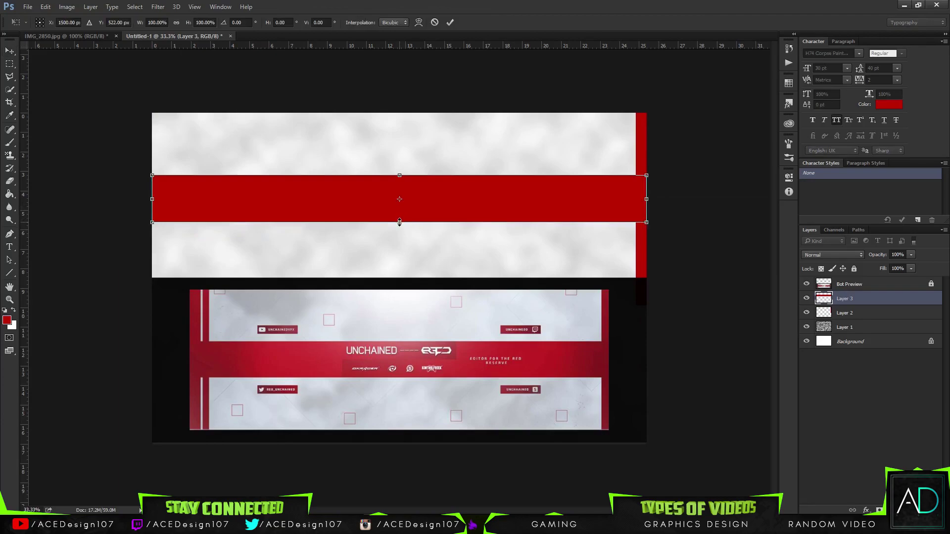
drag(399, 222, 405, 219)
key(Return)
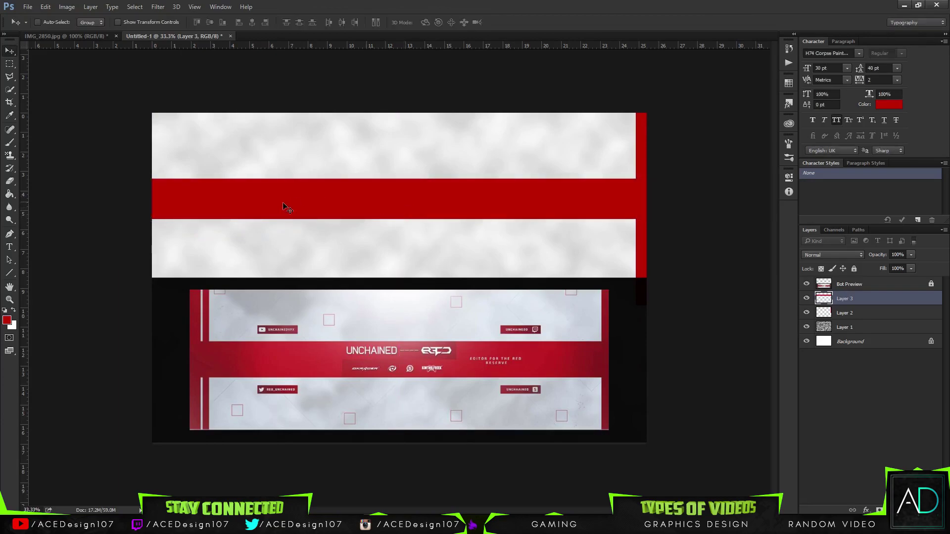
key(ctrl+shift+alt+n)
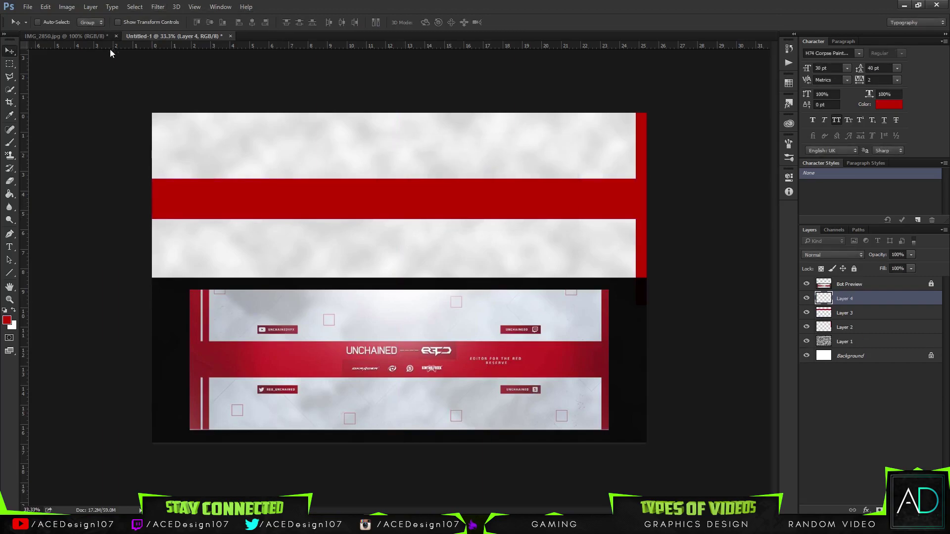
Fill a red strip at the canvas's top-left, then undo it.
key(m)
drag(152, 113, 167, 323)
key(g)
click(159, 261)
key(ctrl+d)
key(ctrl+alt+z)
key(ctrl+alt+z)
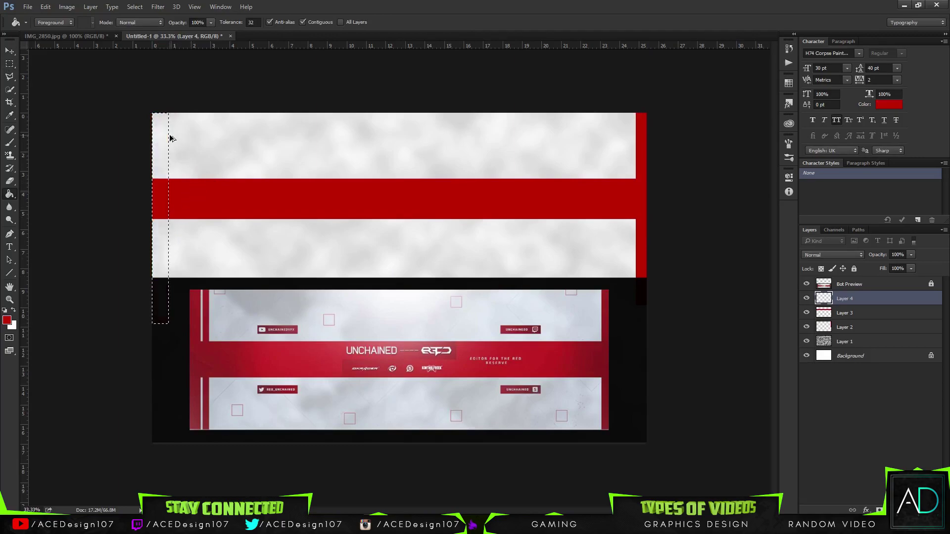
Fill a red strip down the full left edge and save the document.
key(m)
drag(152, 113, 167, 344)
key(g)
click(167, 254)
key(ctrl+d)
key(ctrl+s)
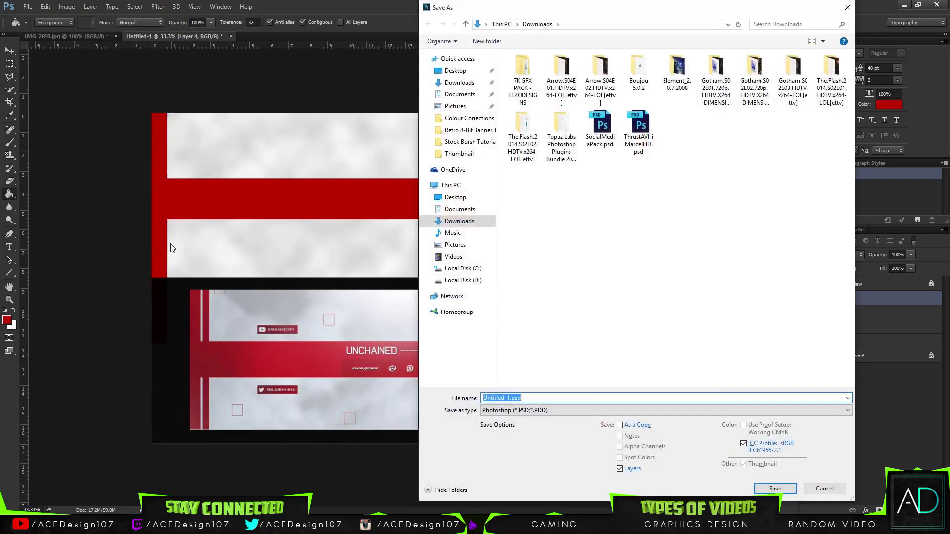
click(818, 489)
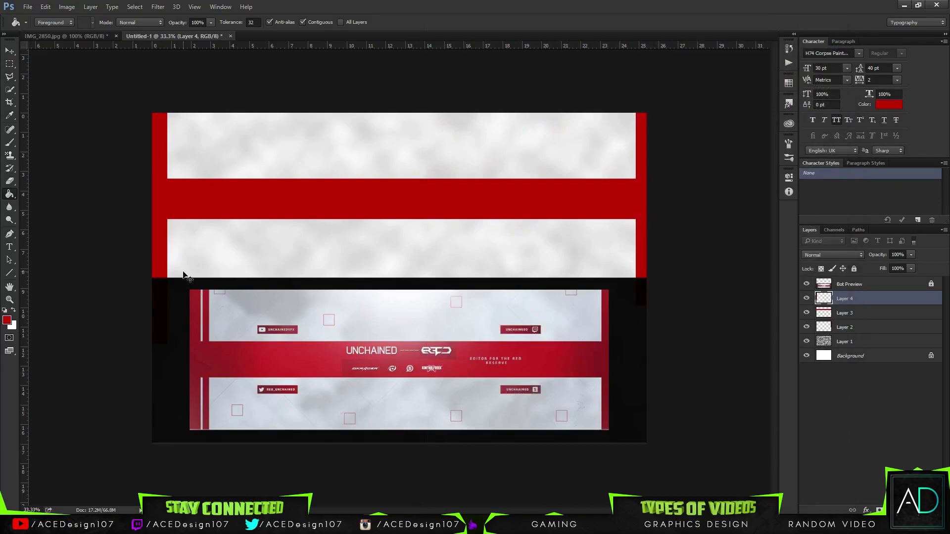
On a new layer, fill a thin red stripe beside the edge and narrow it.
key(ctrl+shift+alt+n)
key(m)
mouse_move(180, 292)
mouse_down()
mouse_move(174, 82)
mouse_move(174, 92)
mouse_up()
click(172, 95)
drag(180, 280, 170, 82)
key(g)
click(183, 201)
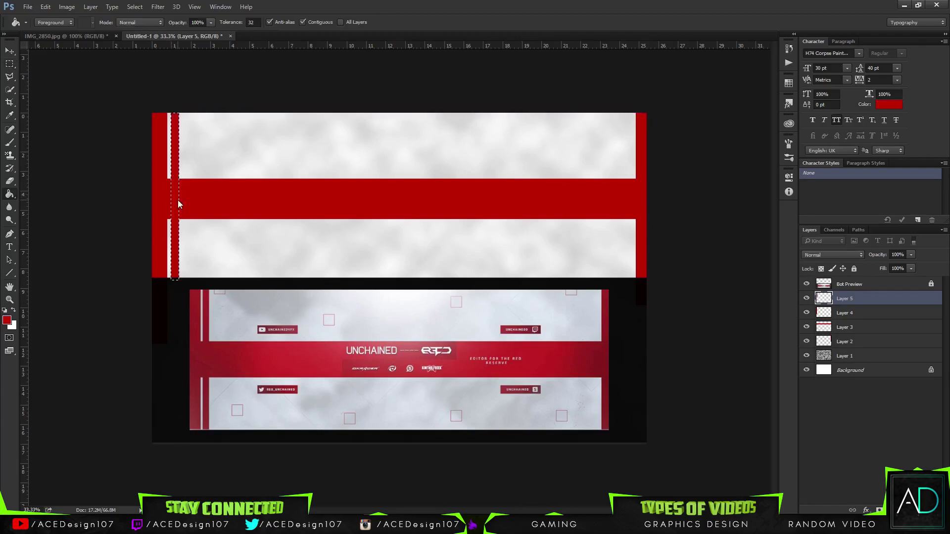
key(ctrl+d)
key(ctrl+t)
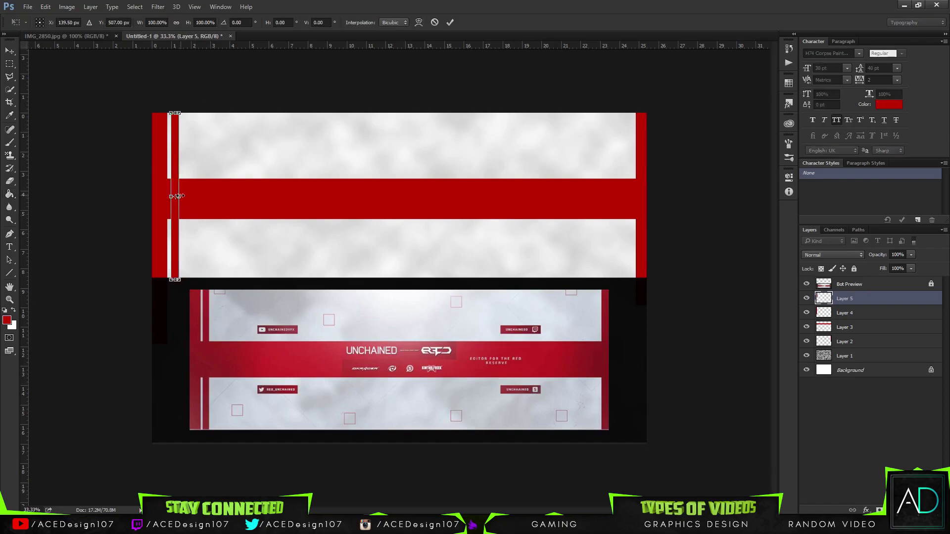
drag(178, 196, 181, 199)
key(Return)
key(g)
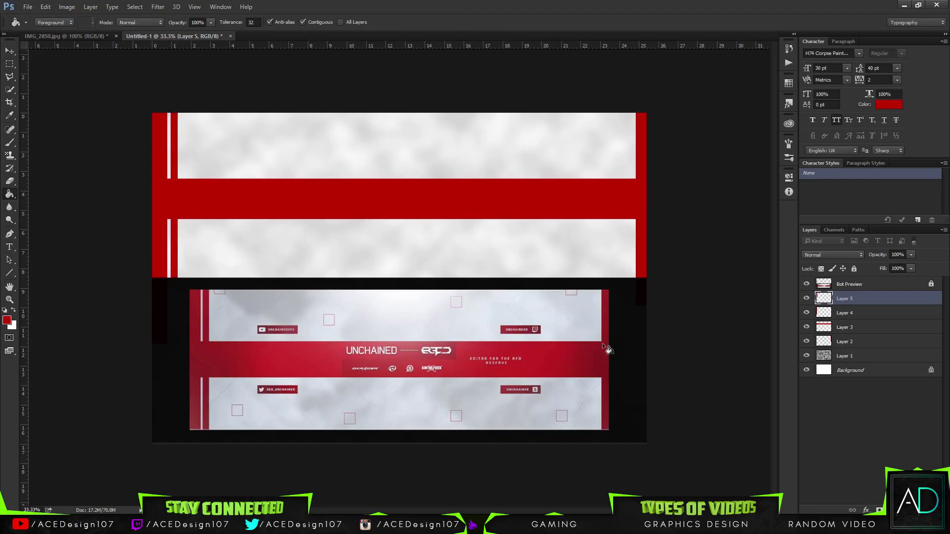
key(m)
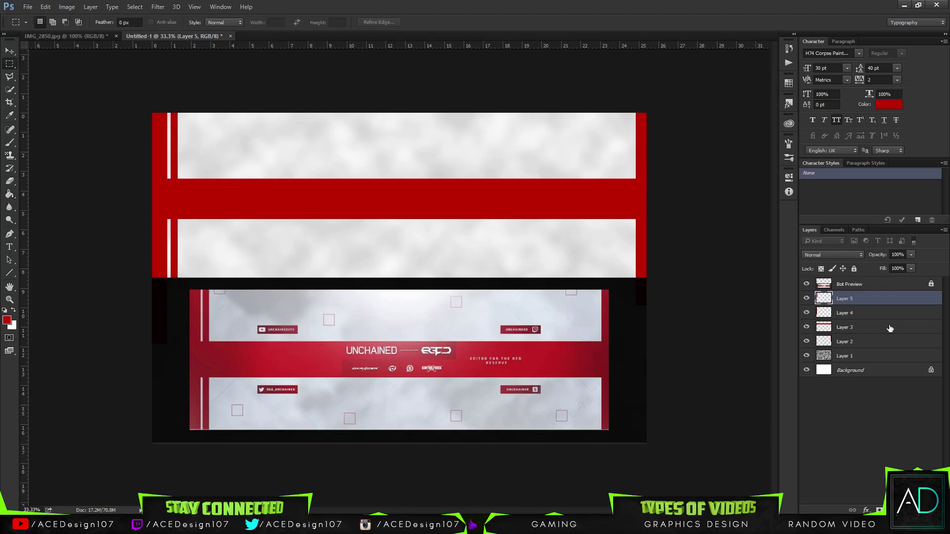
Merge Layers 2 through 5 into a single Layer 5.
shift+click(883, 342)
key(ctrl+e)
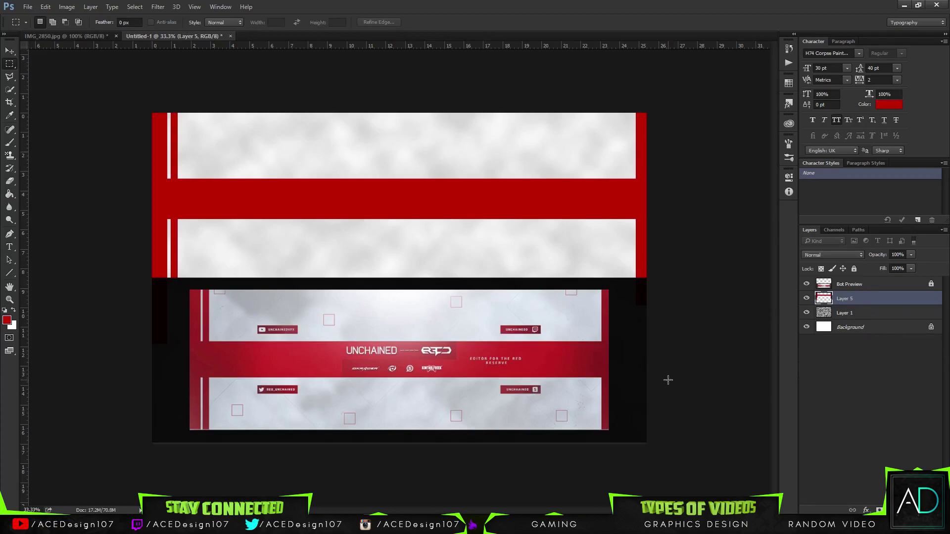
drag(667, 380, 37, 276)
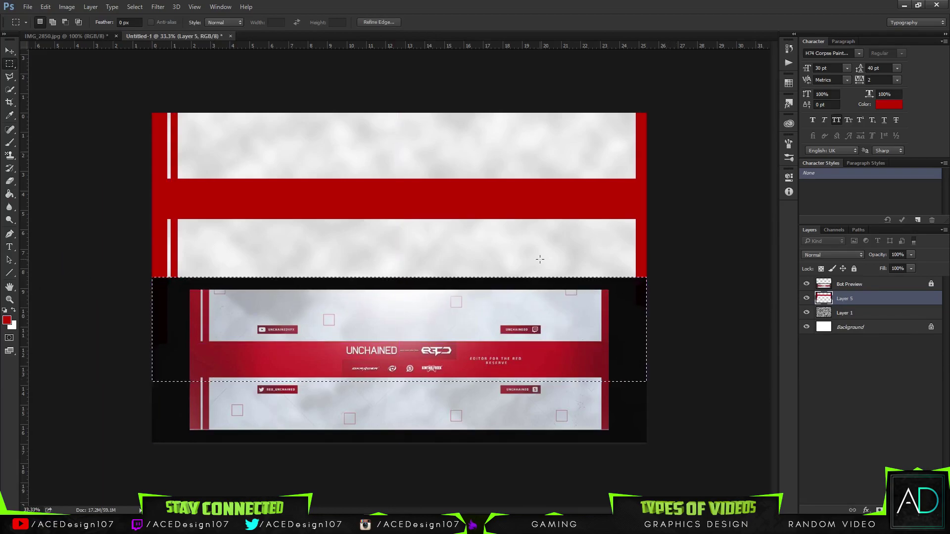
key(ctrl+d)
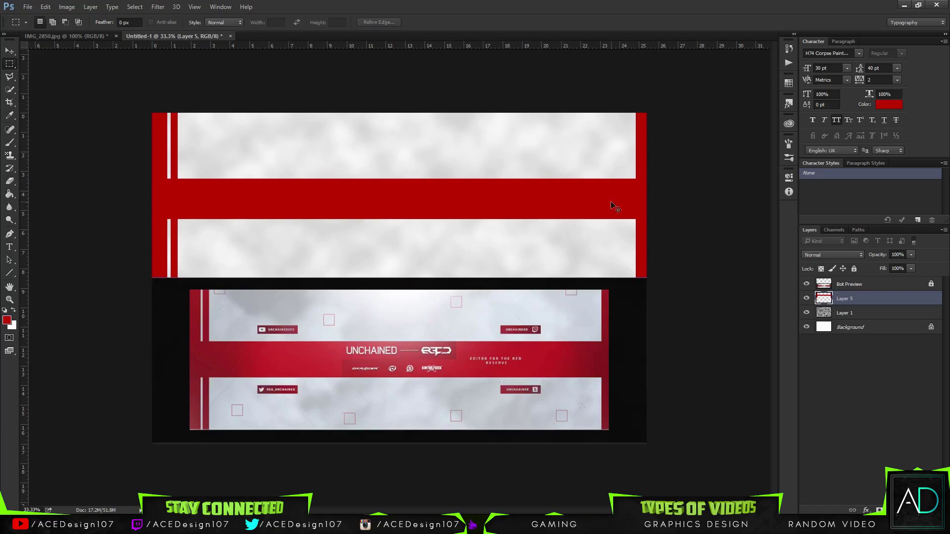
mouse_move(612, 206)
mouse_down()
mouse_move(530, 226)
mouse_move(496, 267)
mouse_move(484, 246)
mouse_up()
Add a guide at the banner seam, then clear guides and add empty Layer 6.
drag(319, 52, 292, 277)
drag(680, 418, 46, 277)
click(47, 278)
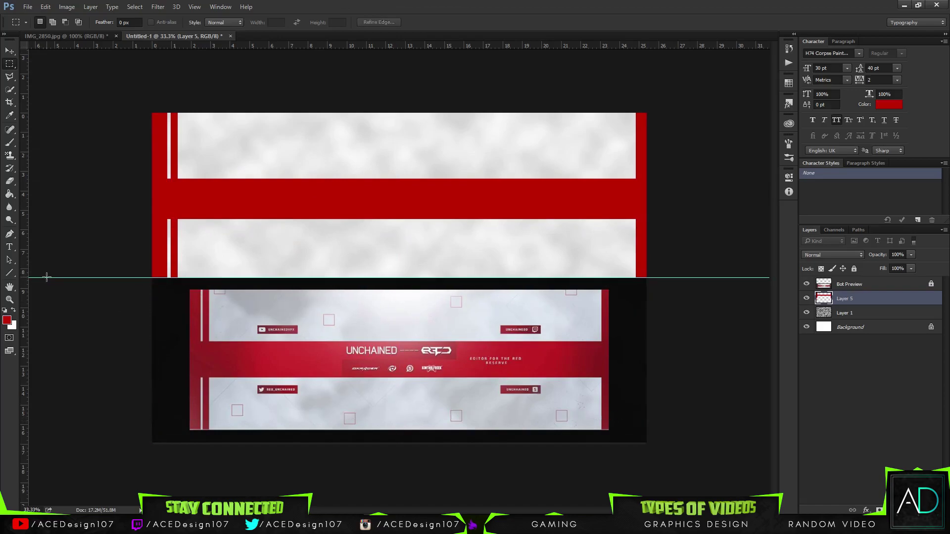
click(196, 7)
click(206, 232)
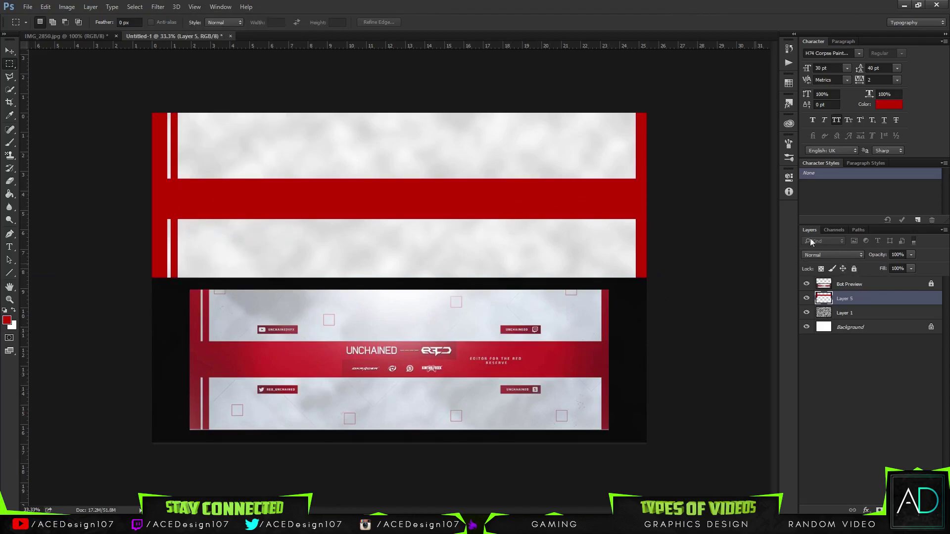
key(ctrl+shift+n)
key(Return)
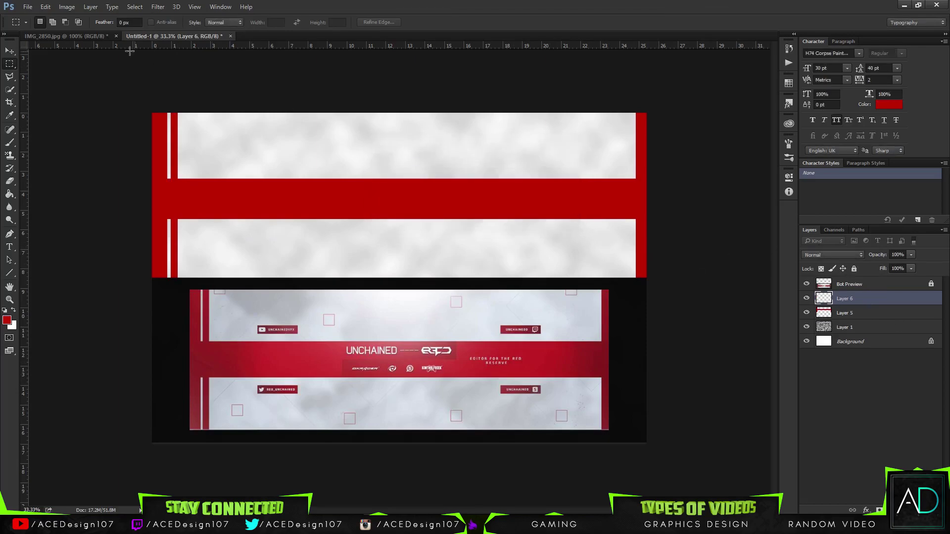
Set a fully soft brush and a darker red sampled from the band.
key(b)
click(50, 23)
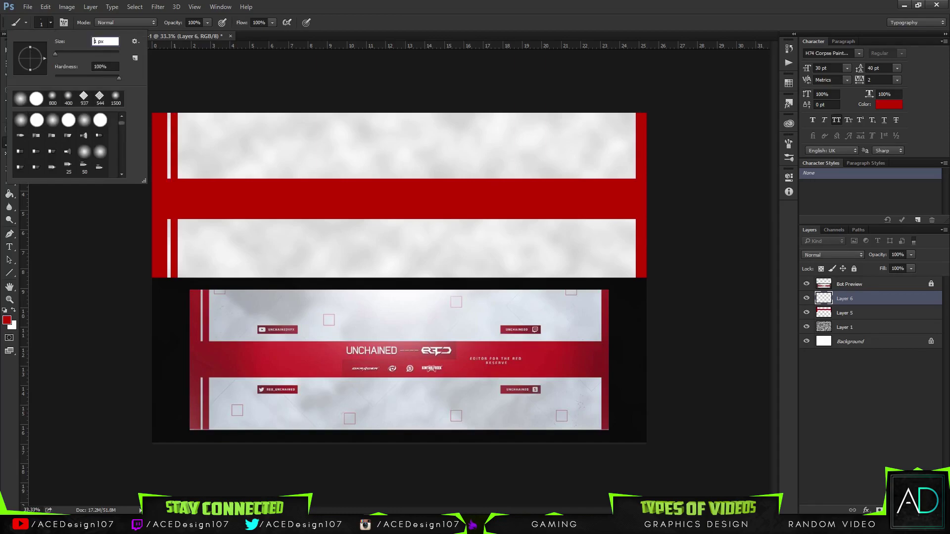
click(58, 78)
click(105, 42)
click(450, 4)
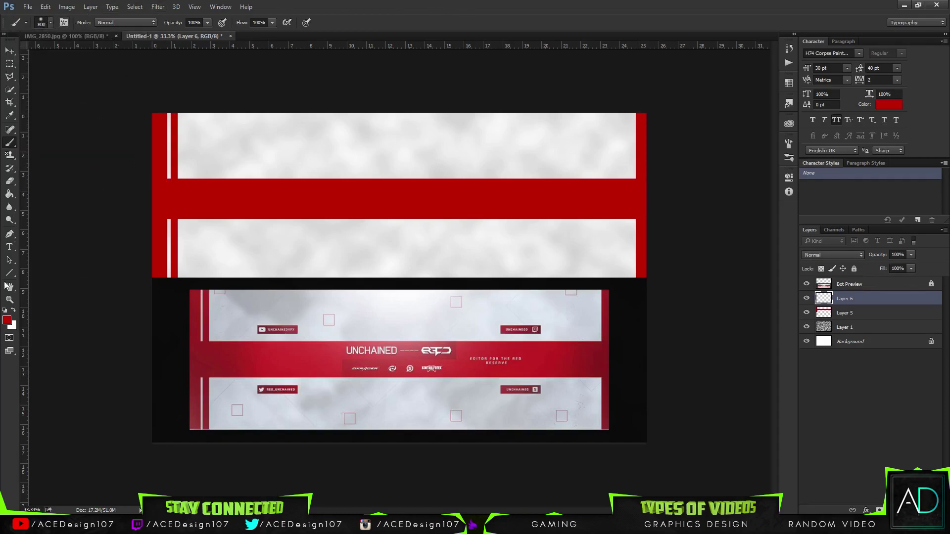
click(14, 325)
click(624, 198)
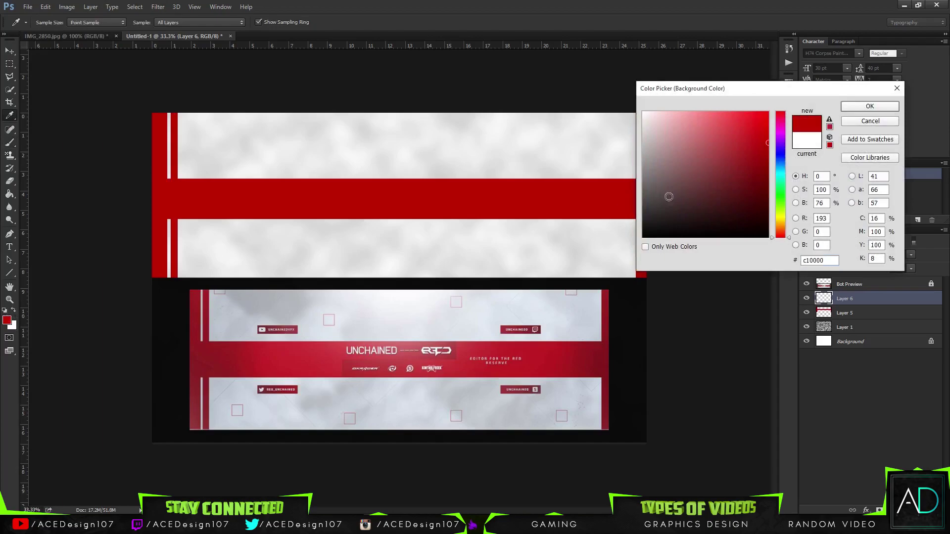
mouse_move(768, 155)
mouse_down()
mouse_move(778, 178)
mouse_move(792, 168)
mouse_up()
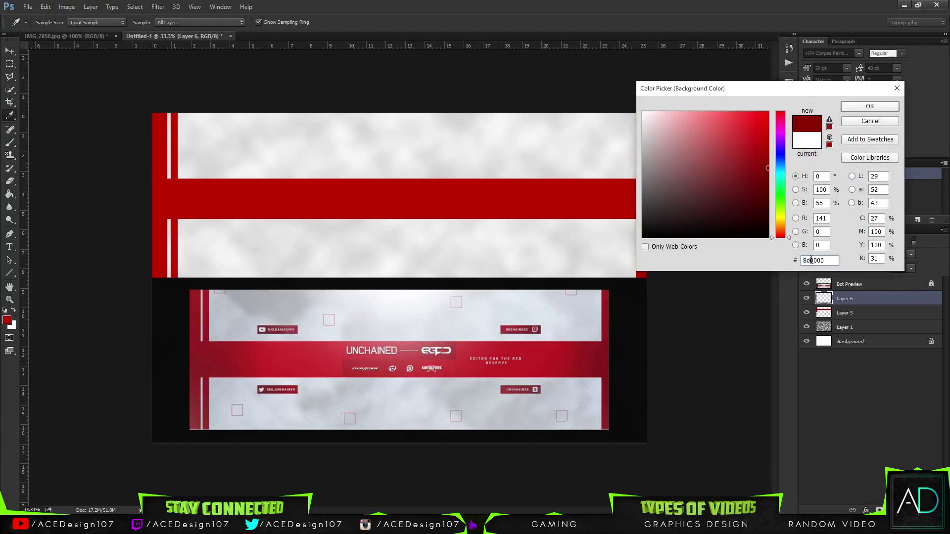
click(869, 106)
Load Layer 5's red shapes as a selection and brush darker shading on the band and left edge.
key(b)
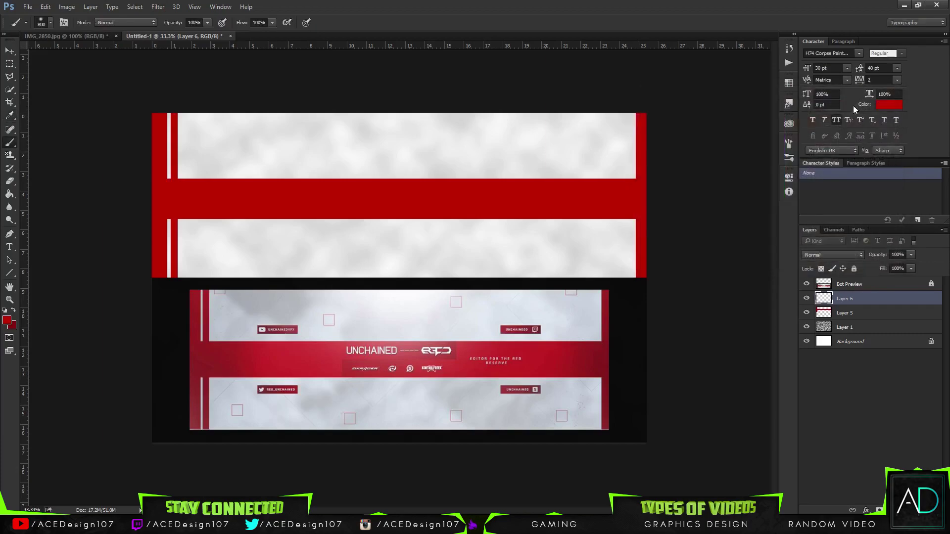
click(637, 203)
key(ctrl+z)
ctrl+click(820, 316)
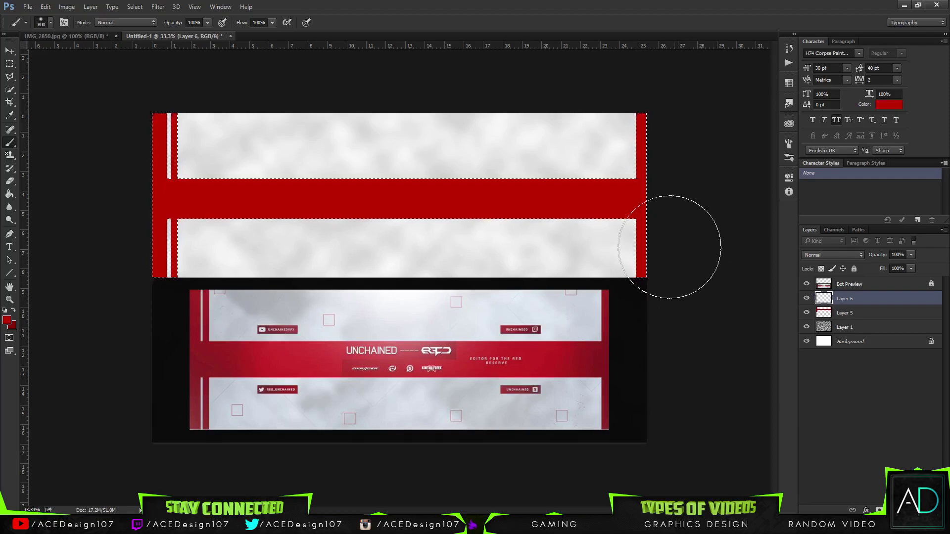
click(637, 254)
click(50, 22)
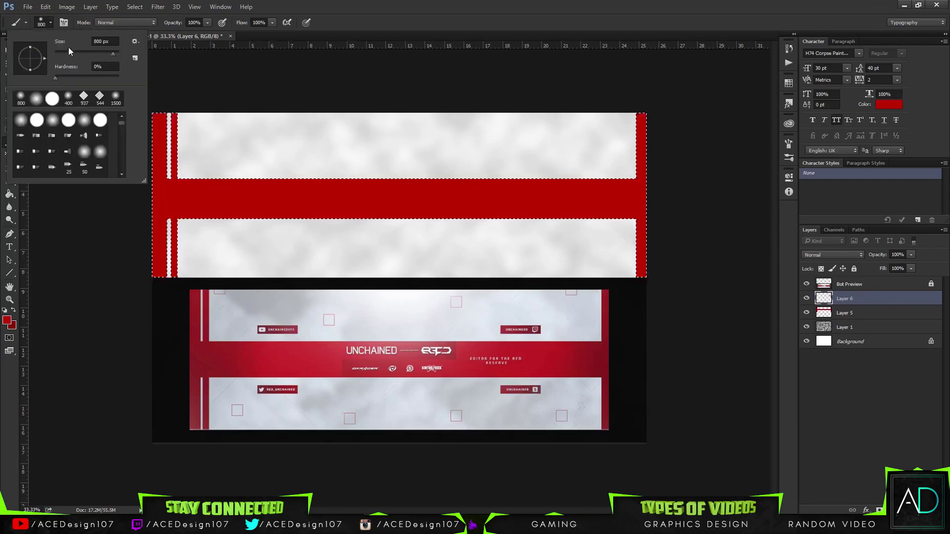
key(Return)
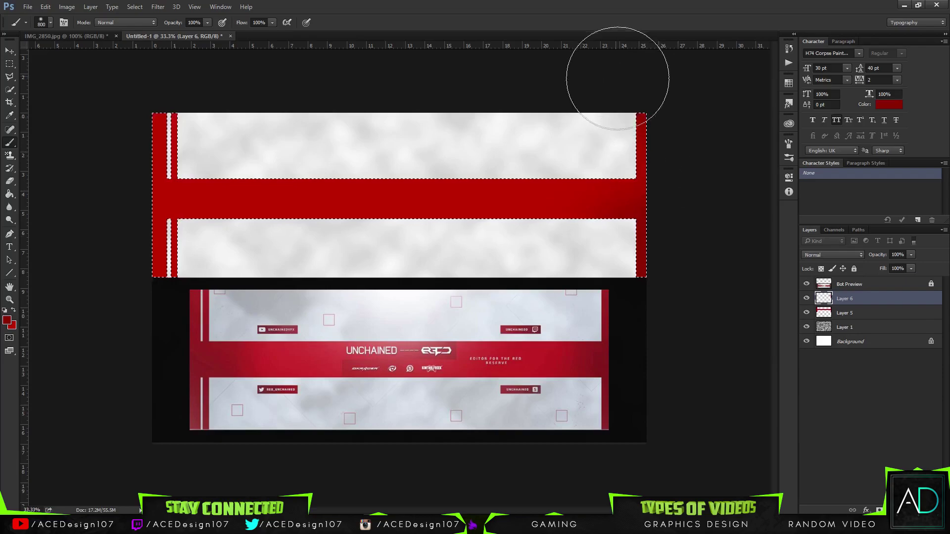
mouse_move(562, 142)
mouse_down()
mouse_move(581, 165)
mouse_move(562, 173)
mouse_up()
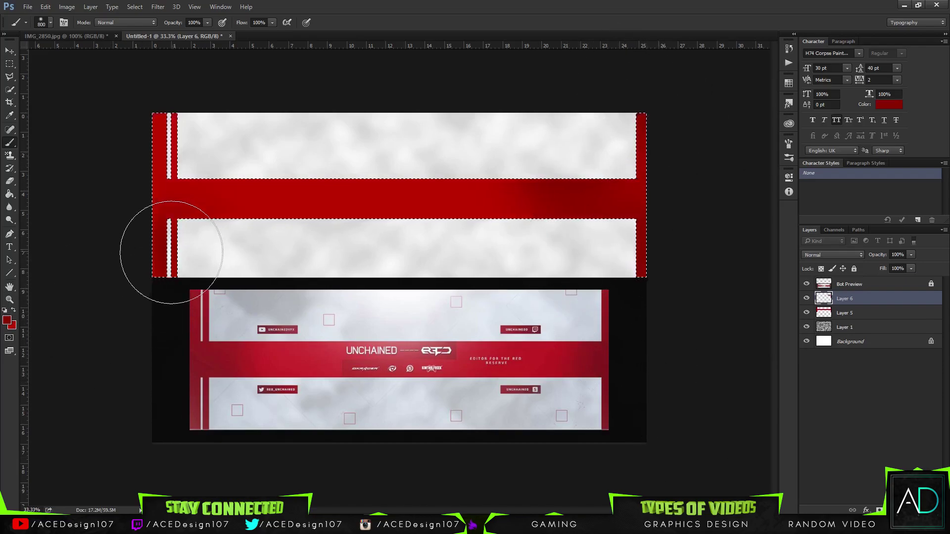
mouse_move(167, 256)
mouse_down()
mouse_move(127, 276)
mouse_move(134, 339)
mouse_move(117, 290)
mouse_move(152, 302)
mouse_up()
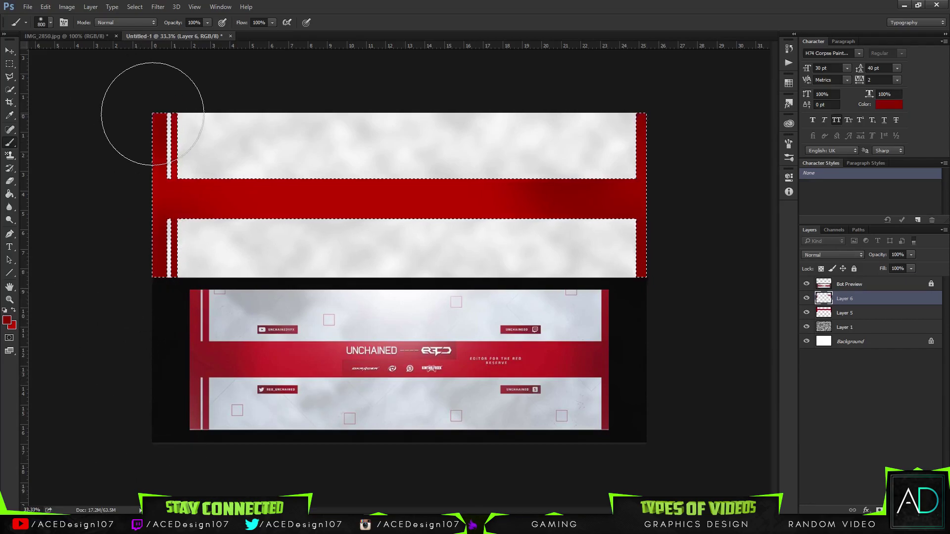
Drag a vertical red-to-transparent gradient over the selected red shapes.
key(g)
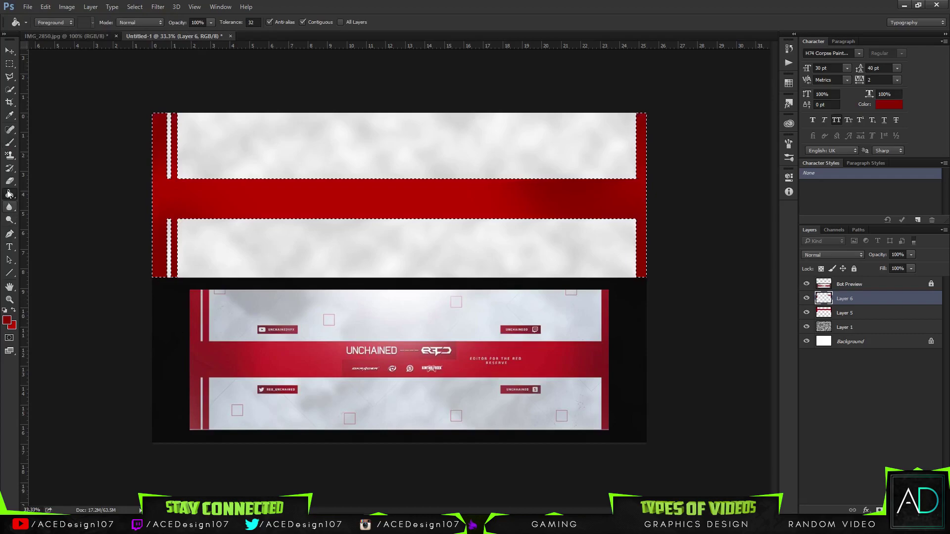
key(shift+g)
click(72, 22)
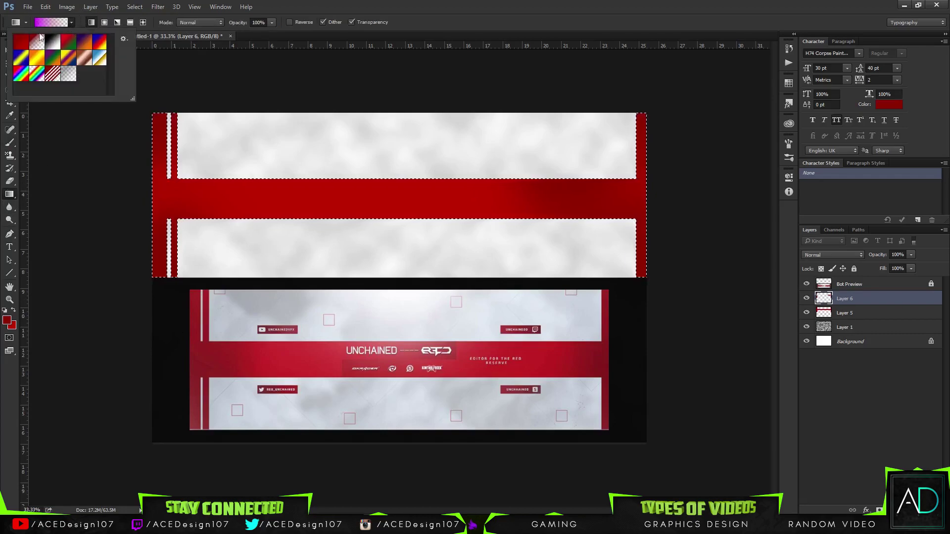
click(36, 43)
click(164, 314)
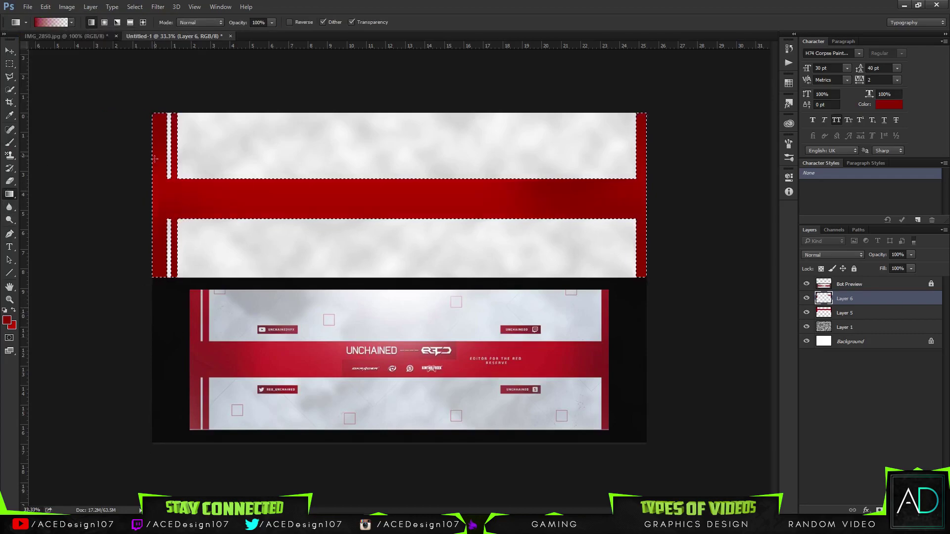
drag(300, 49, 300, 278)
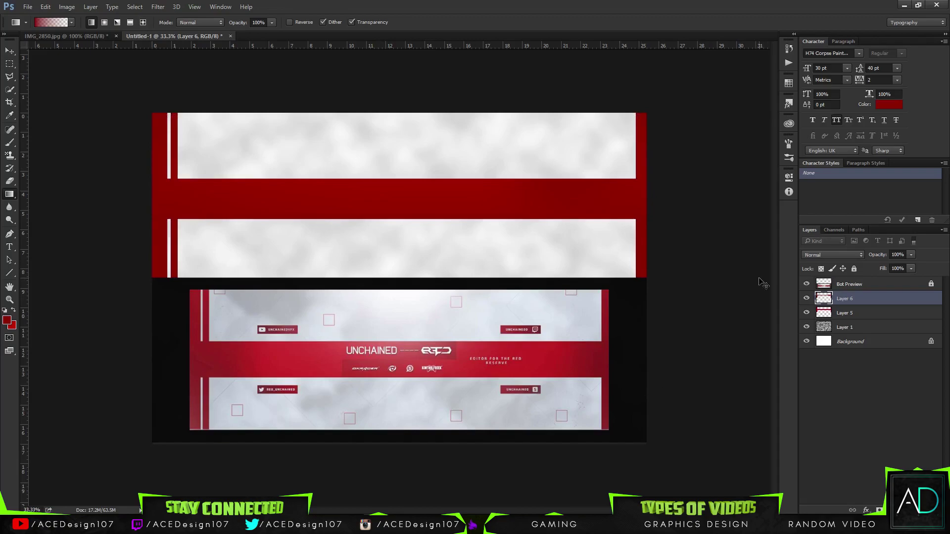
Add Layer 7 with white as brush colour and the red shapes loaded as a selection.
key(ctrl+shift+n)
key(Return)
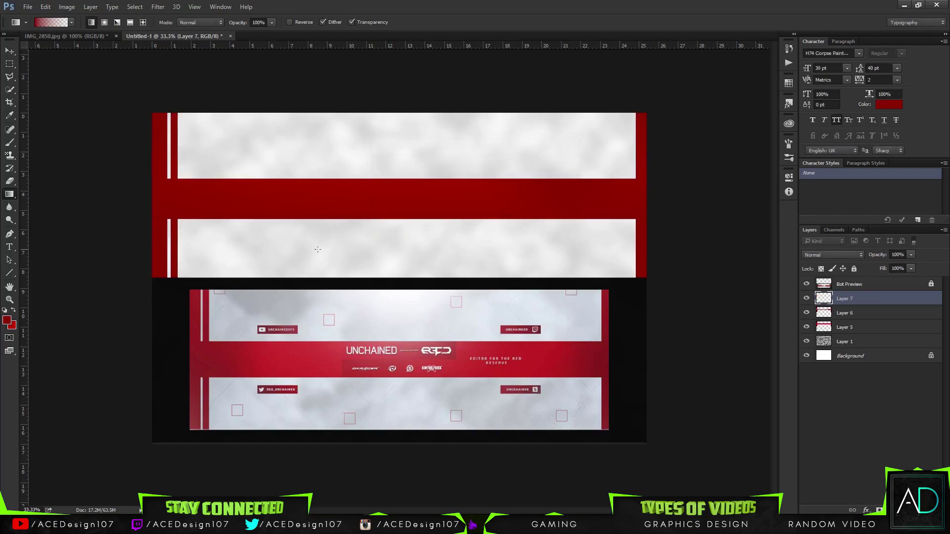
key(b)
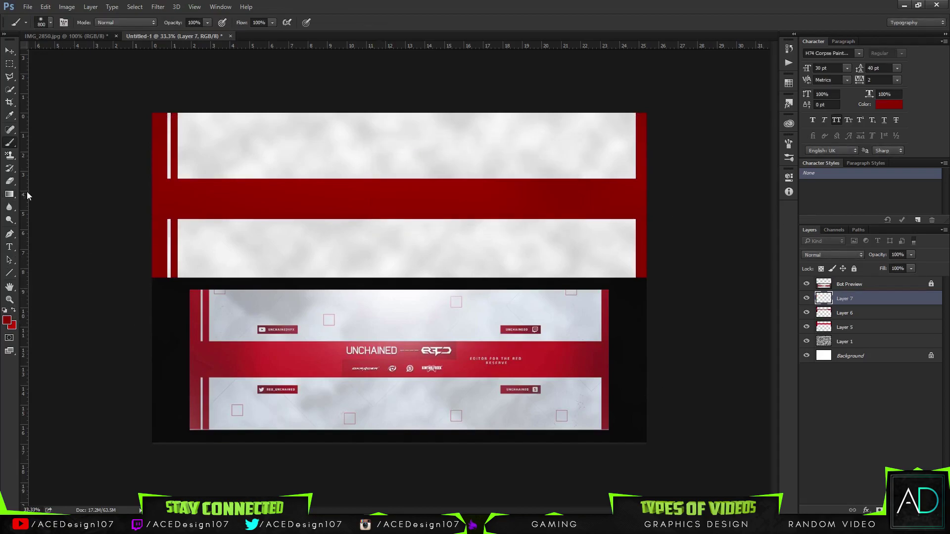
click(5, 310)
click(13, 310)
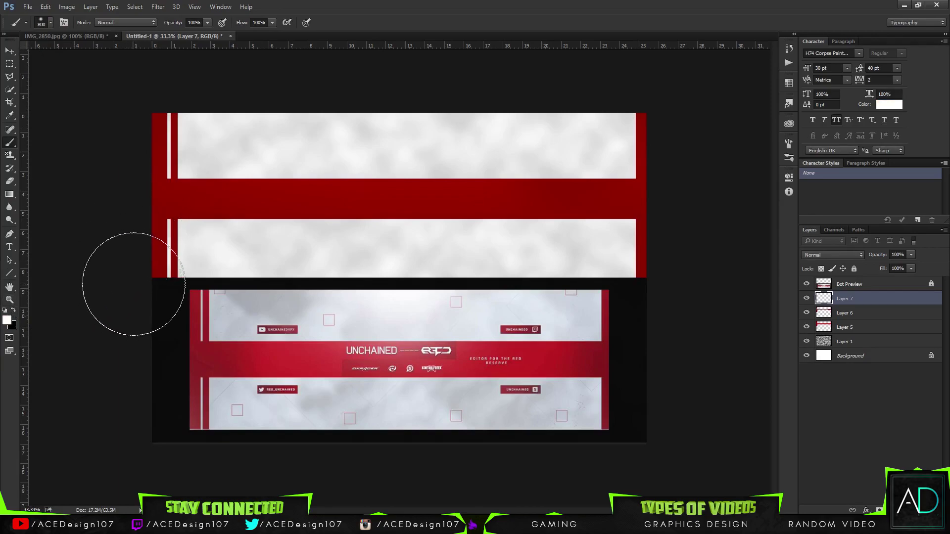
ctrl+click(824, 327)
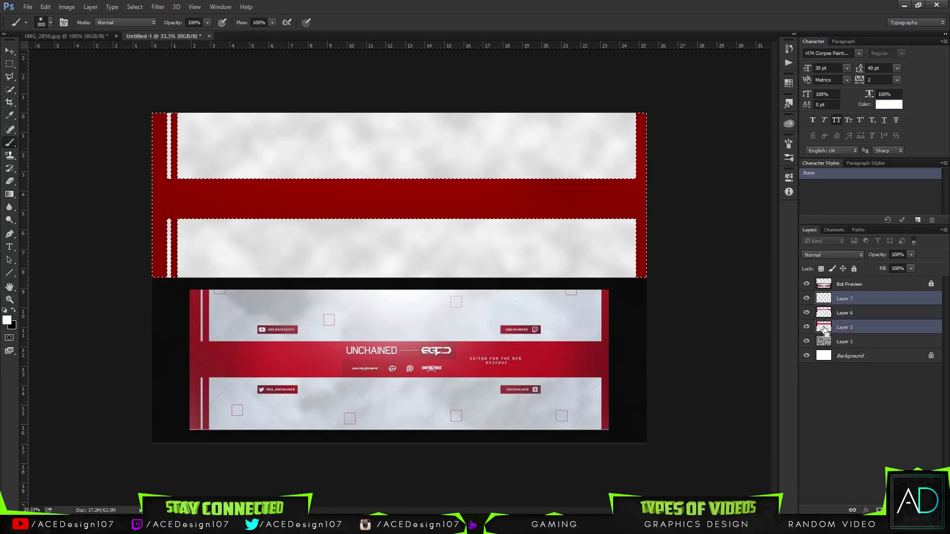
click(865, 303)
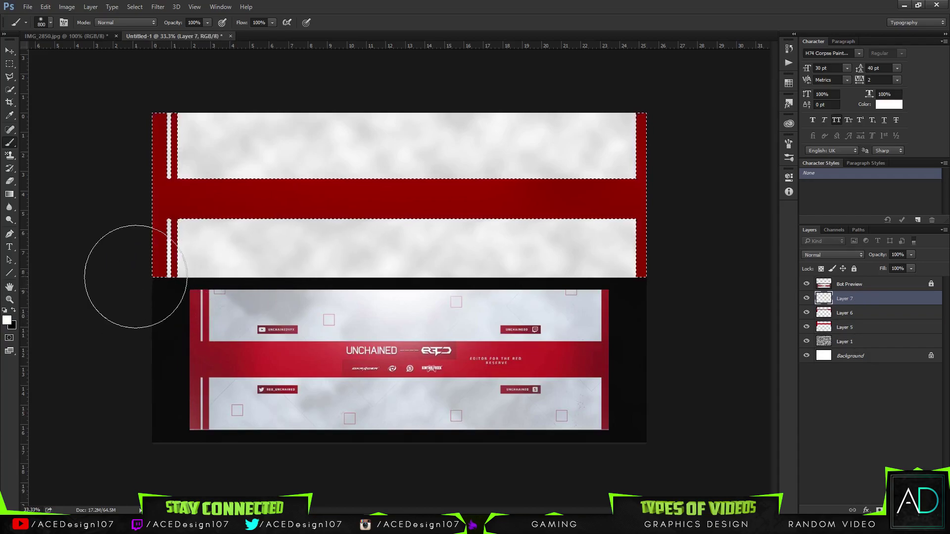
Paint soft white highlights on the red side edges and the band's upper and lower edges.
click(148, 250)
drag(149, 254, 148, 131)
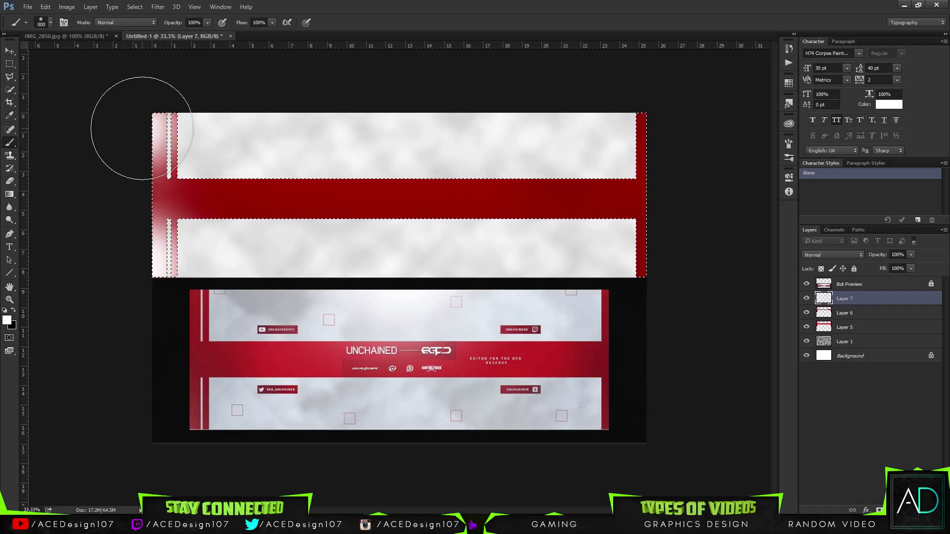
key(ctrl+z)
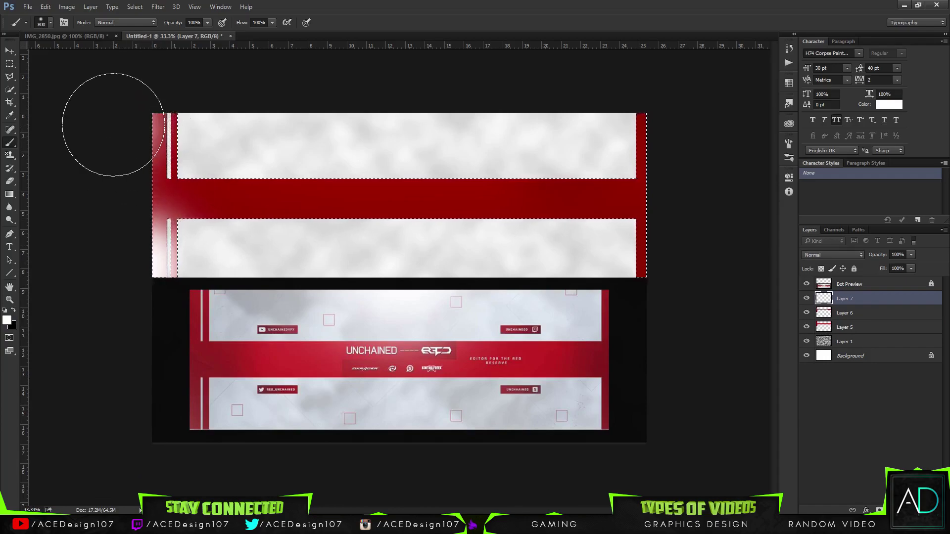
click(646, 132)
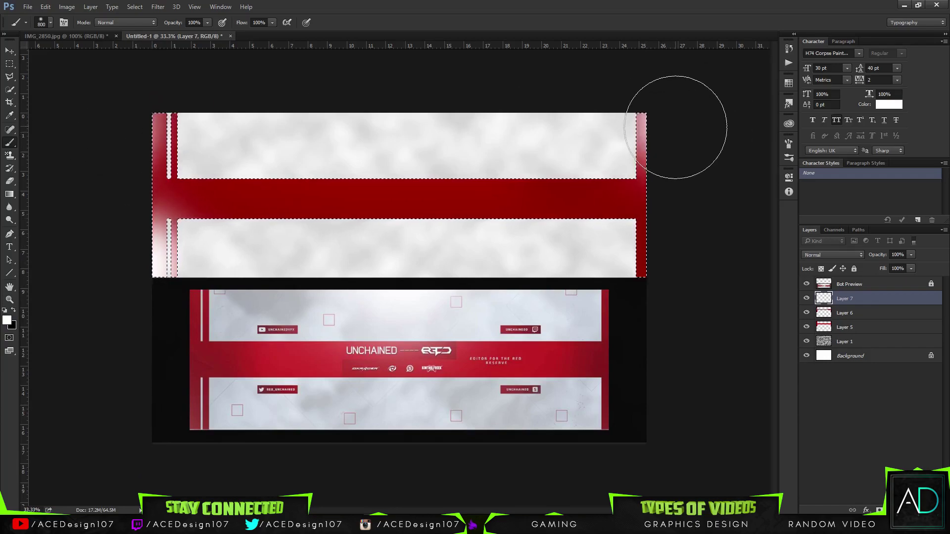
click(647, 282)
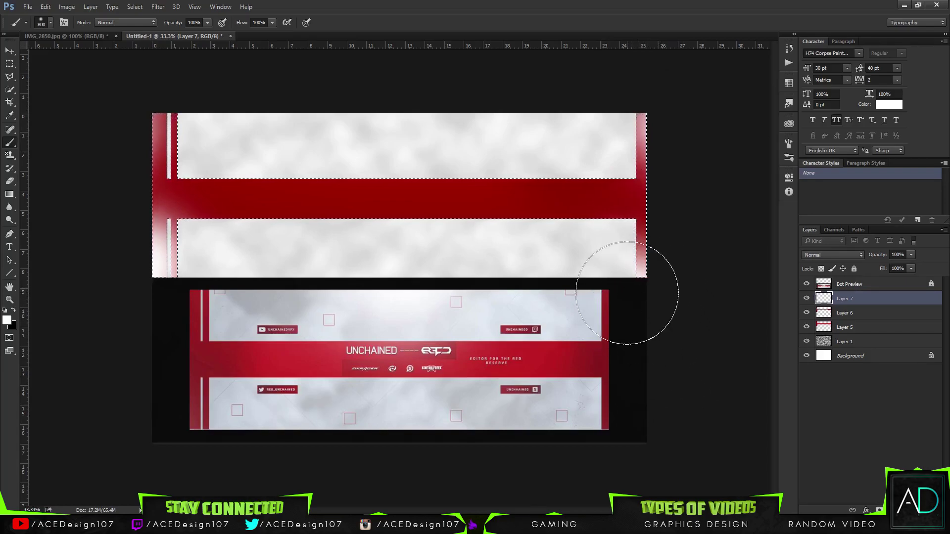
click(470, 232)
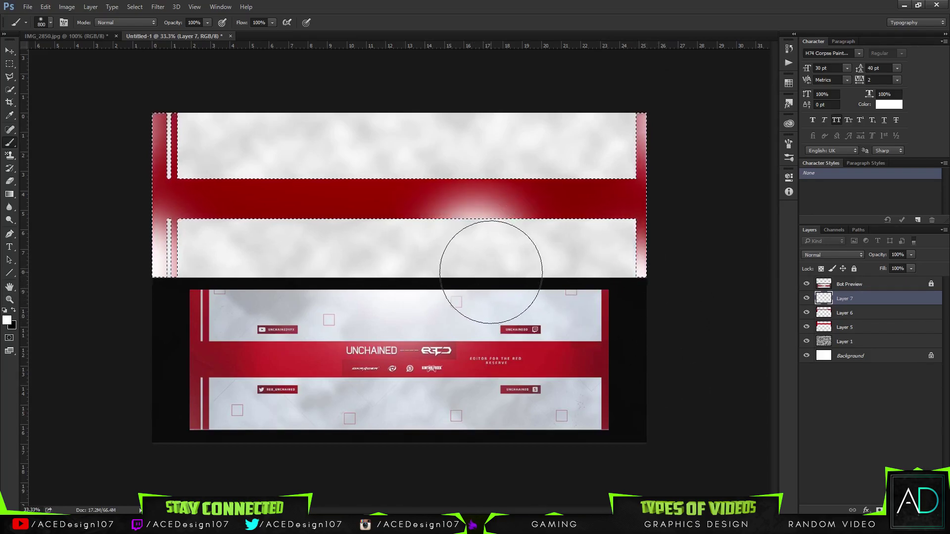
click(278, 155)
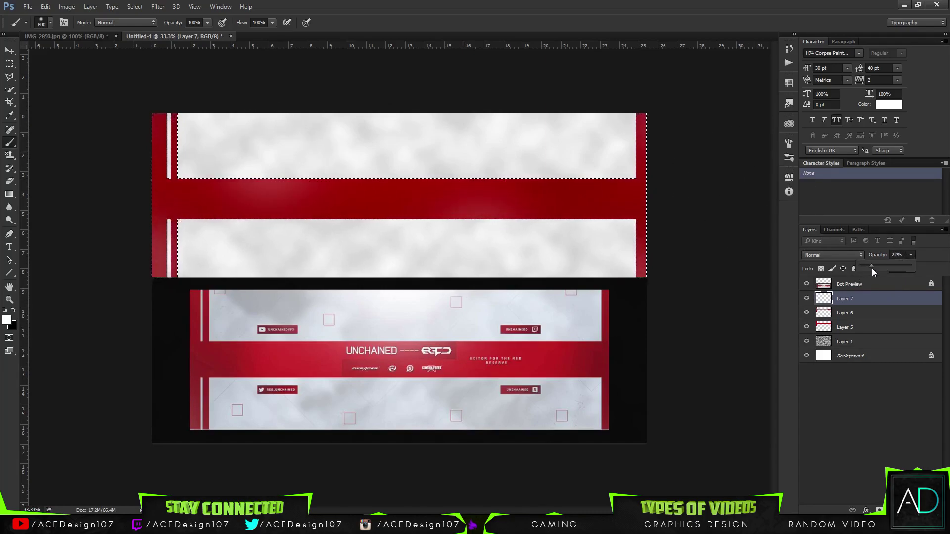
Set Layer 7's opacity to about 25% and brush a faint glow across the left band.
drag(873, 267, 875, 267)
key(ctrl+d)
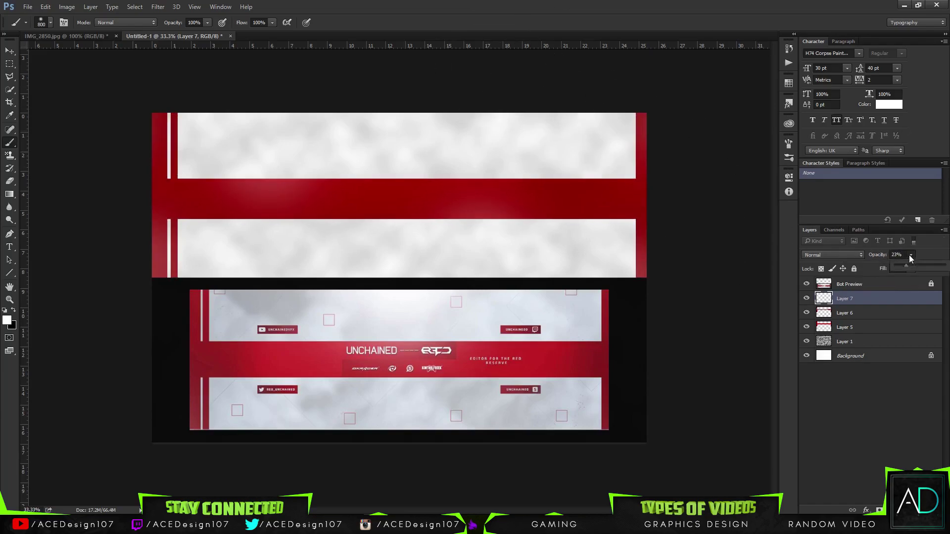
drag(901, 267, 908, 268)
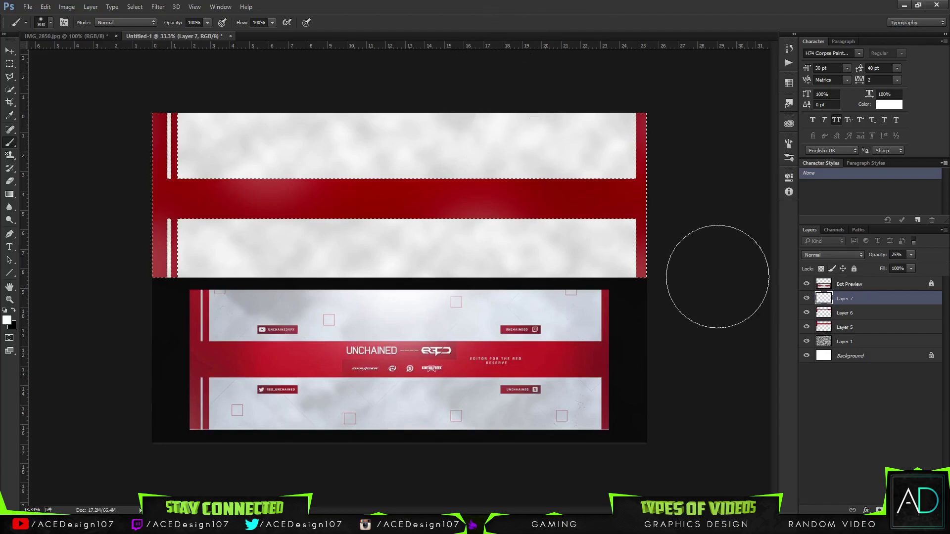
ctrl+click(824, 327)
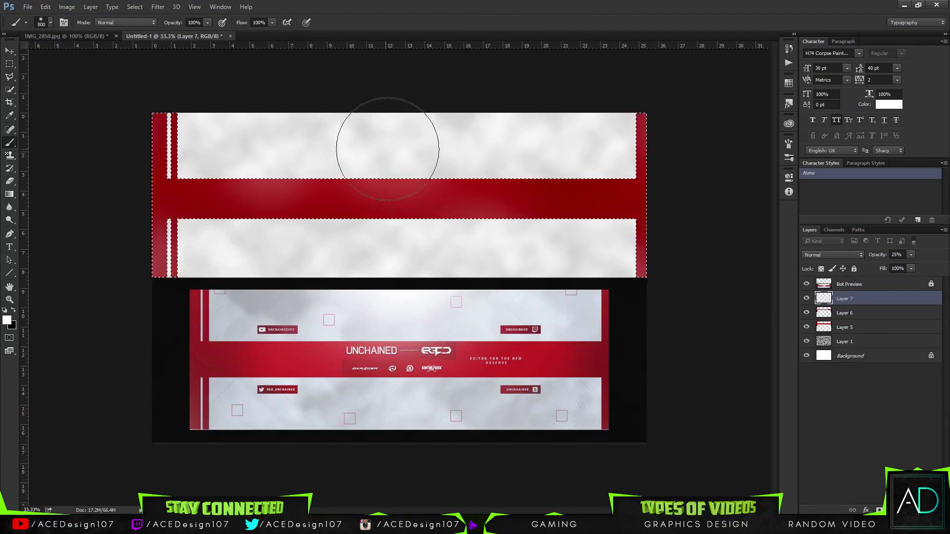
mouse_move(378, 131)
mouse_down()
mouse_move(244, 260)
mouse_move(218, 238)
mouse_up()
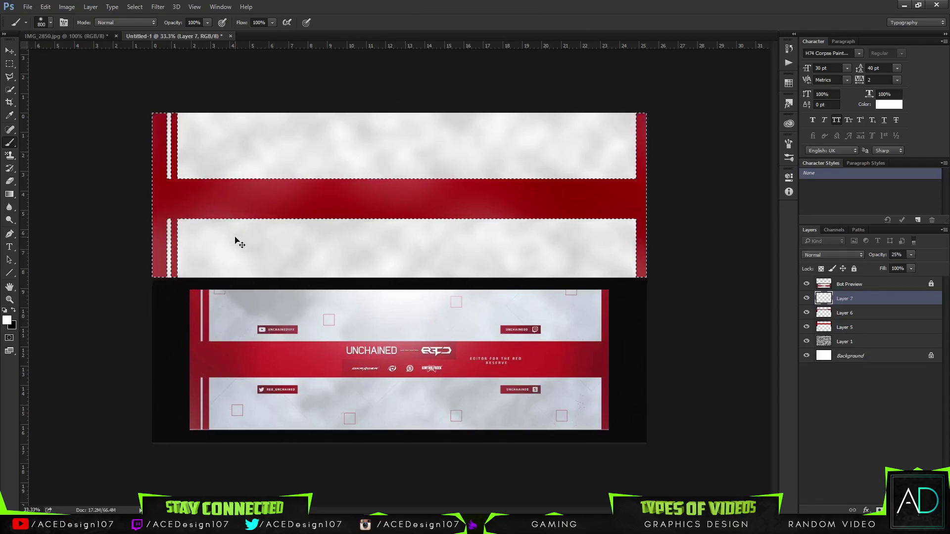
Add Layer 8, place centre guides across the red band, and select a small rectangle below-left of their crossing.
key(ctrl+d)
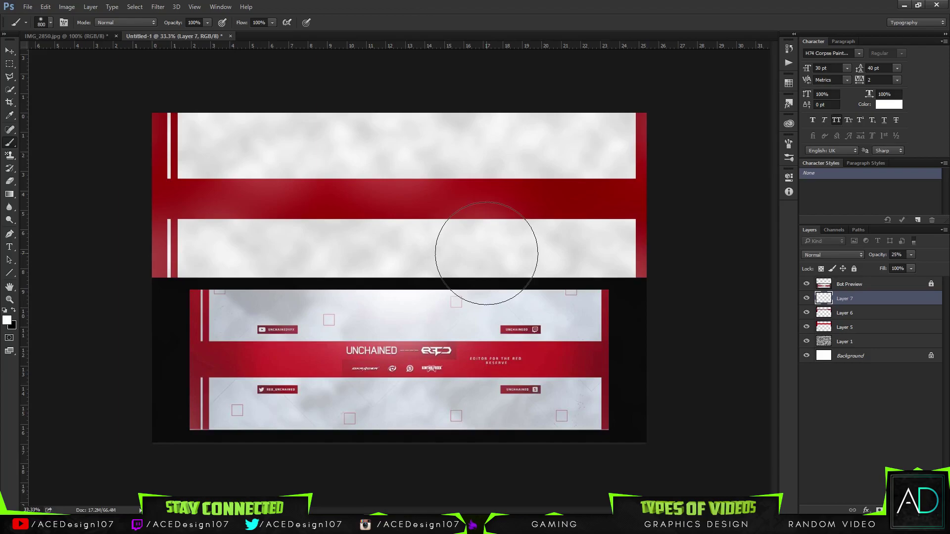
click(9, 50)
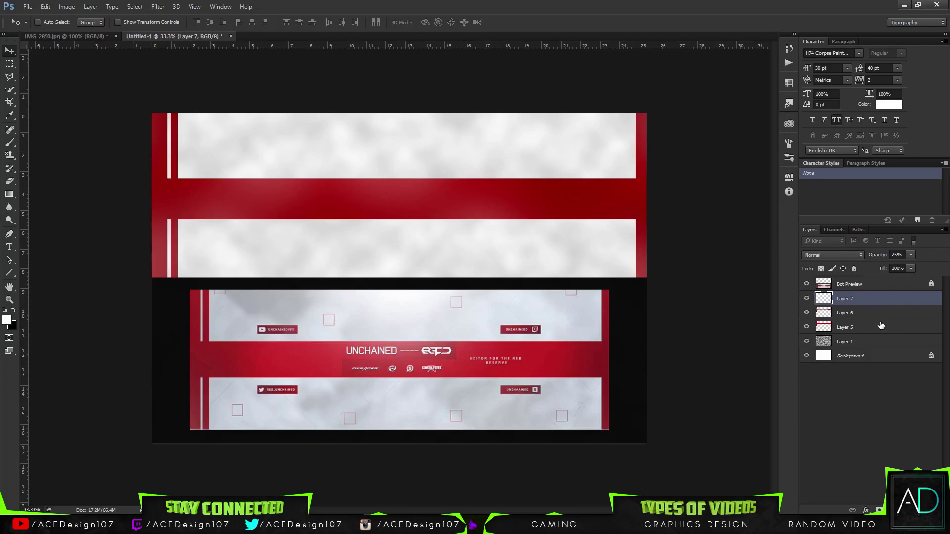
key(ctrl+shift+n)
key(Return)
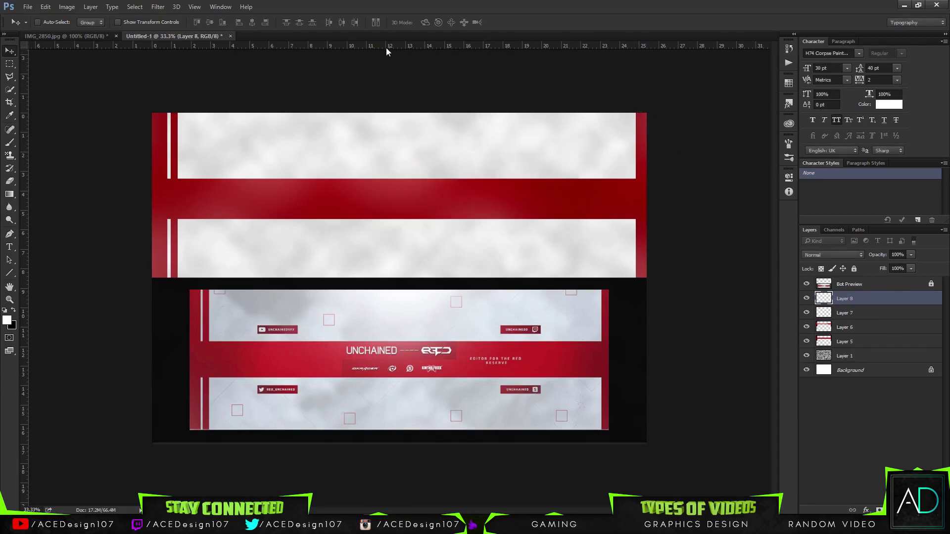
drag(392, 47, 335, 200)
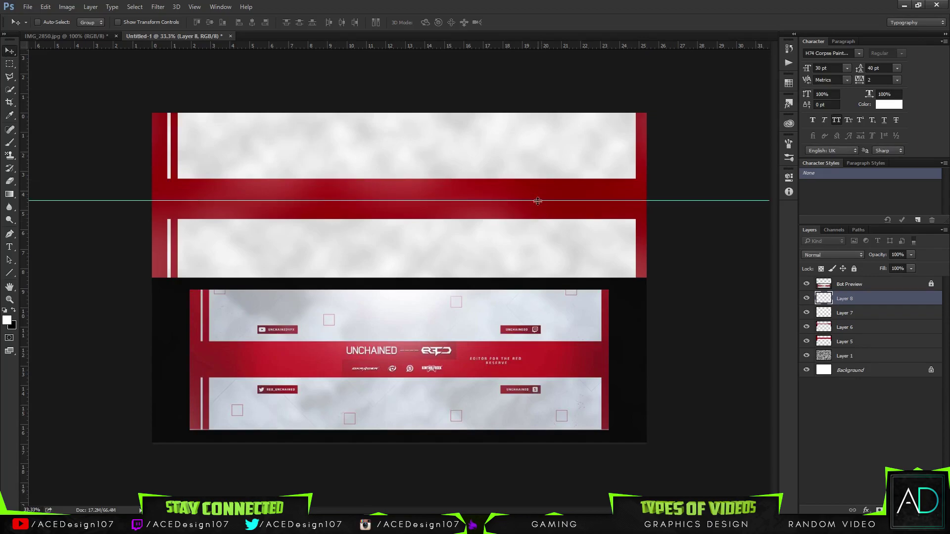
key(m)
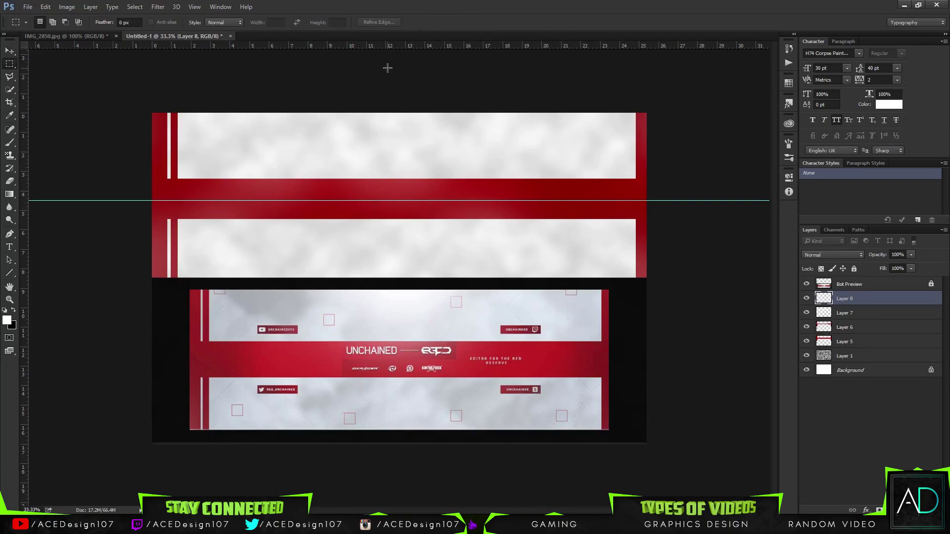
drag(27, 220, 401, 224)
drag(399, 200, 312, 219)
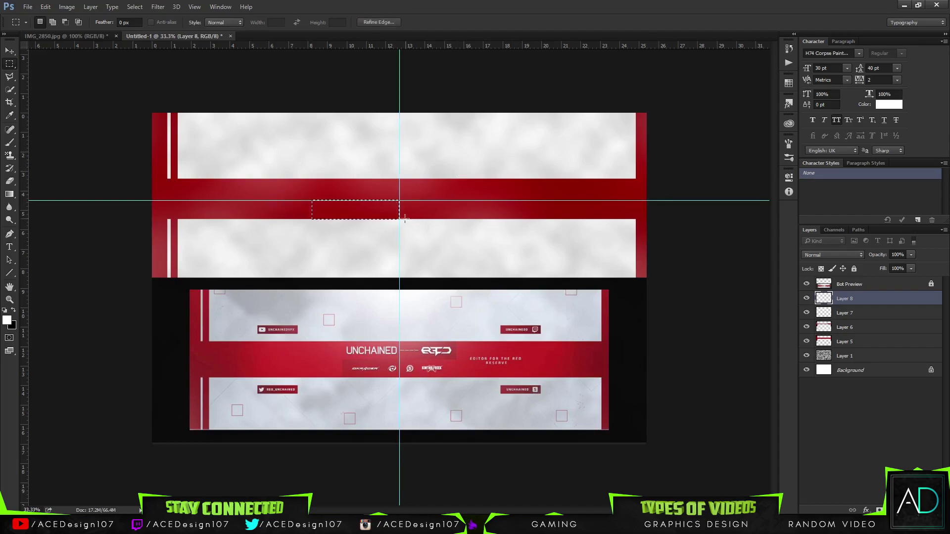
Fill the rectangular selection with white using the Paint Bucket.
key(g)
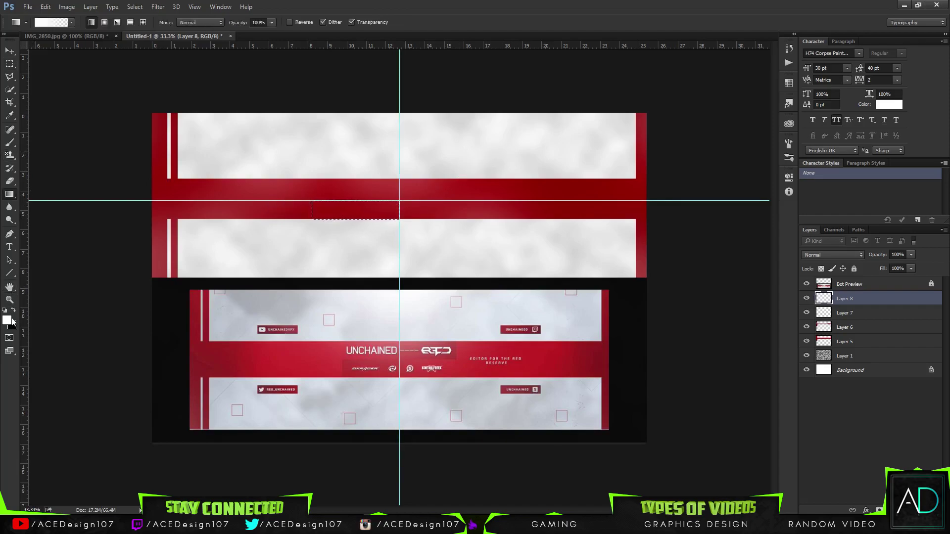
right_click(9, 194)
click(49, 208)
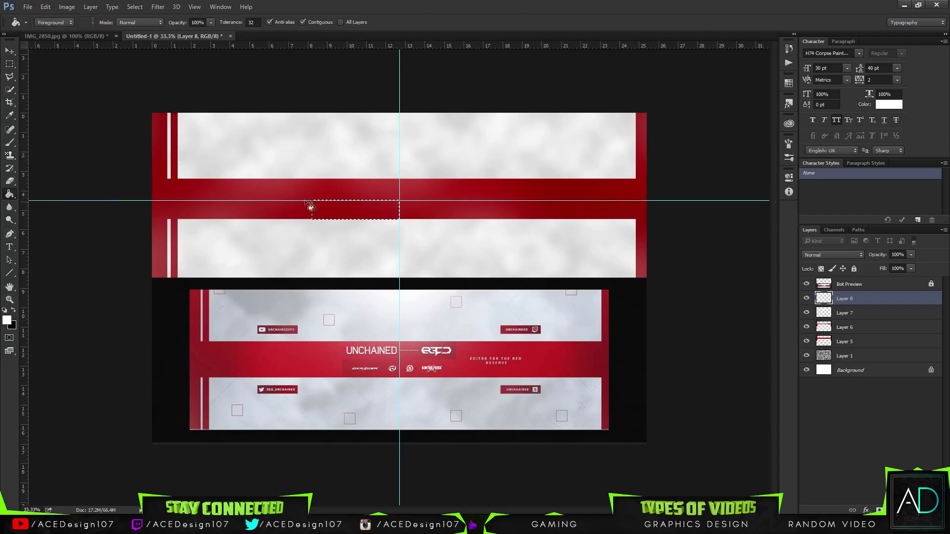
click(388, 210)
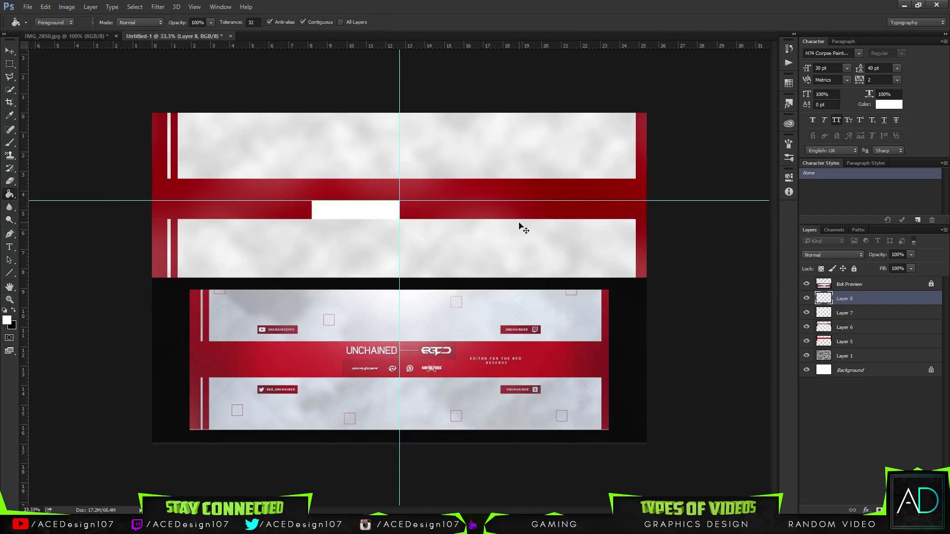
Duplicate the white rectangle, move the copy above-right of the guides, and make it slightly taller.
key(ctrl+j)
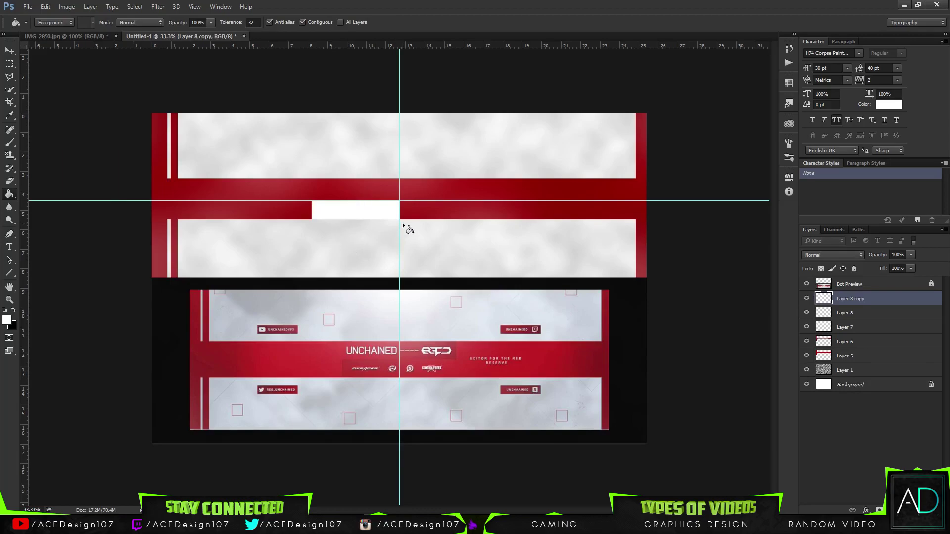
click(402, 226)
key(ctrl+z)
key(v)
drag(389, 200, 443, 181)
key(ctrl+t)
key(Return)
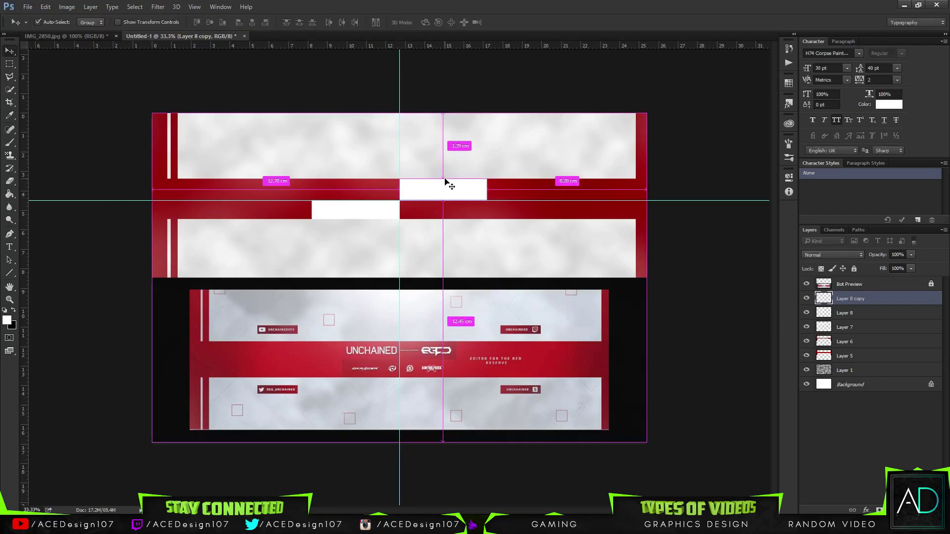
key(ctrl+t)
click(450, 22)
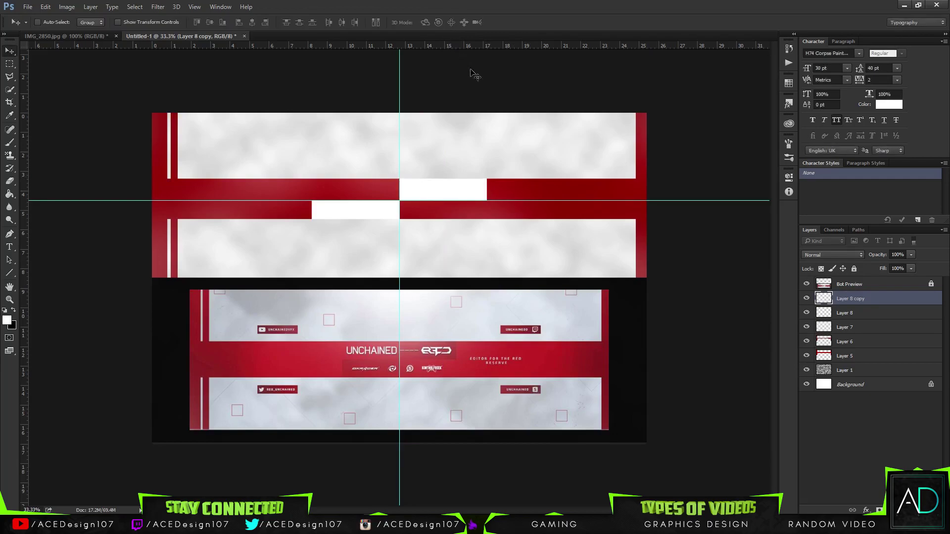
Give Layer 8 copy a Gradient Overlay with a dark red 8a0000 stop and the right stop removed.
right_click(874, 307)
click(781, 69)
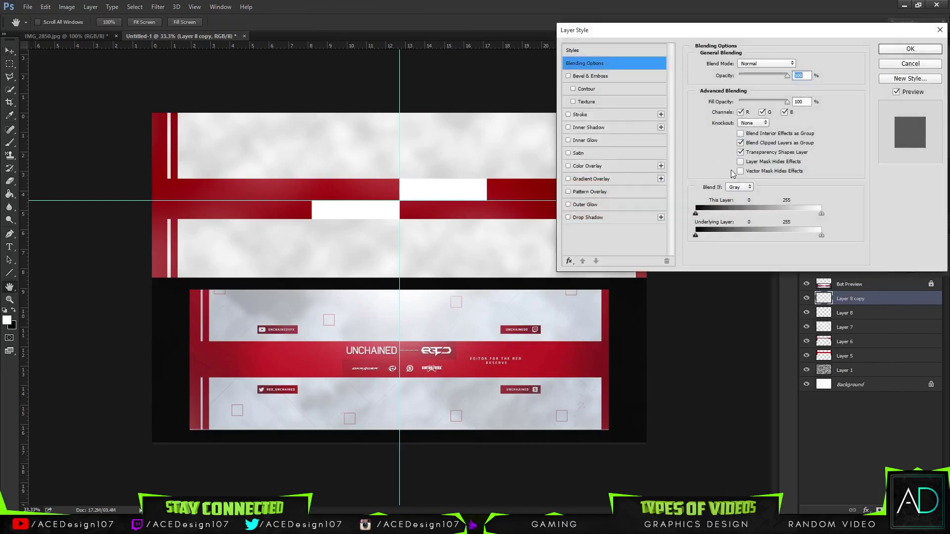
click(593, 179)
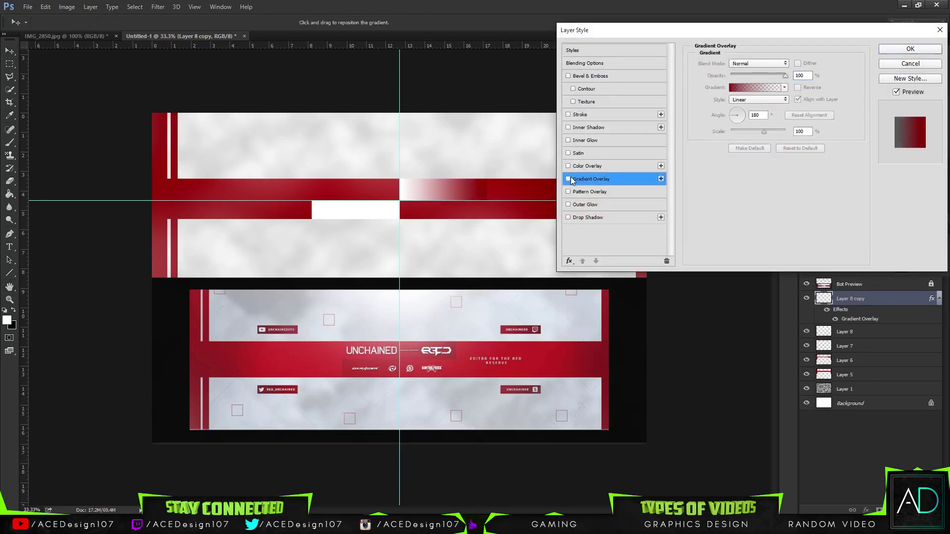
click(748, 87)
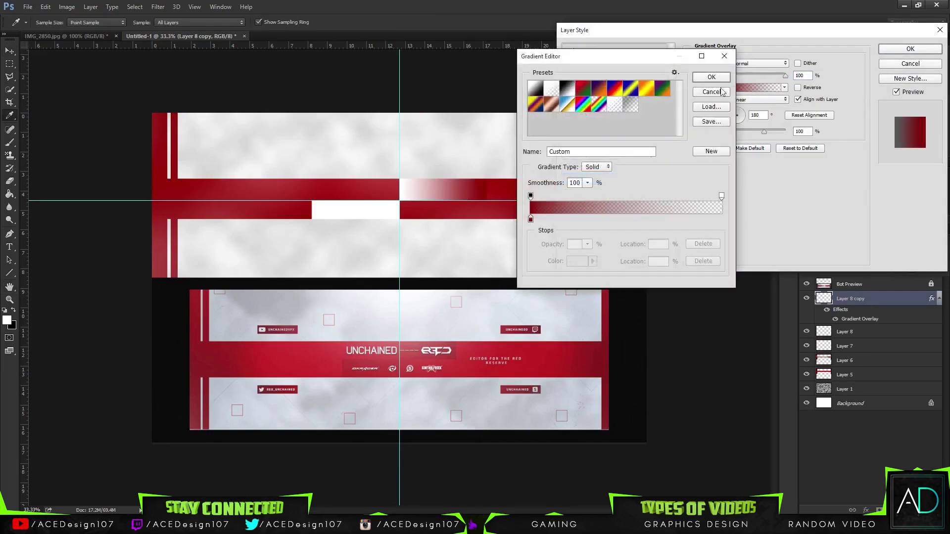
click(530, 220)
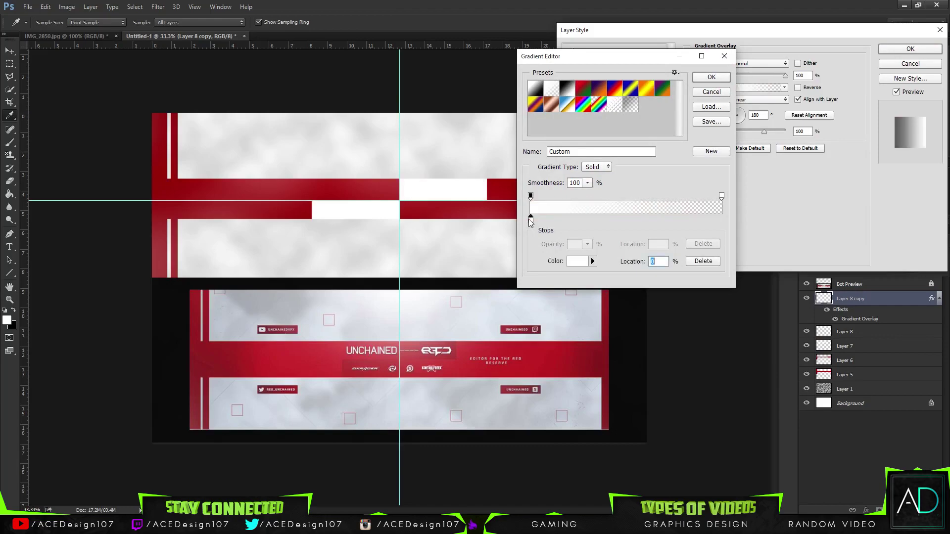
click(577, 261)
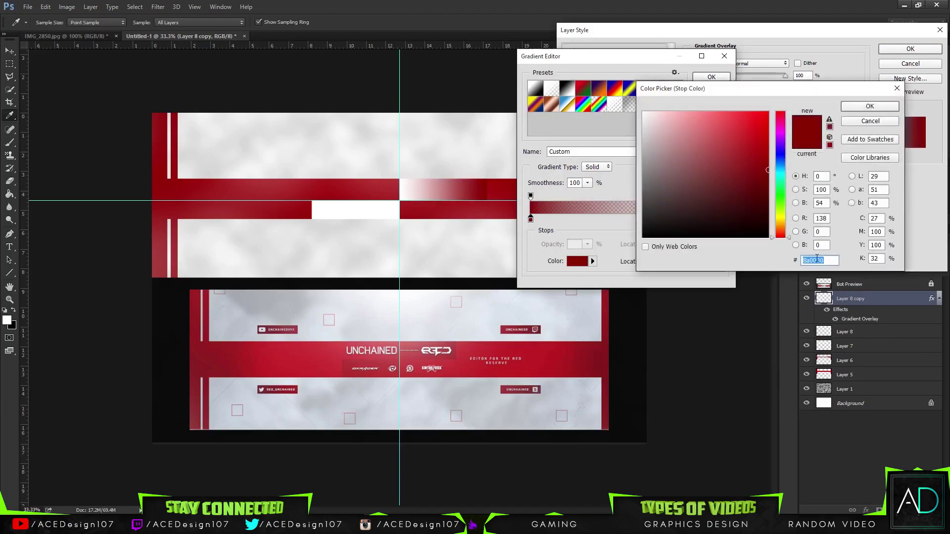
click(846, 107)
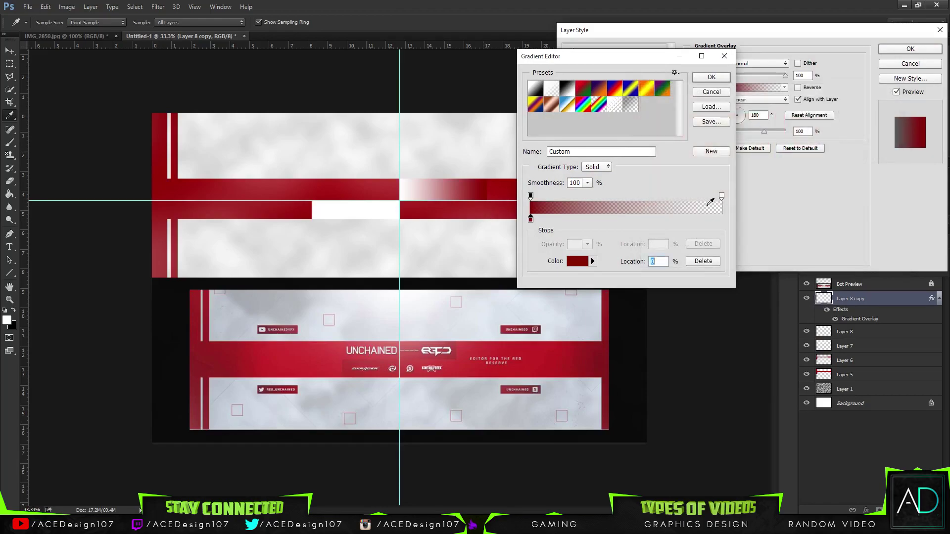
click(721, 219)
click(702, 261)
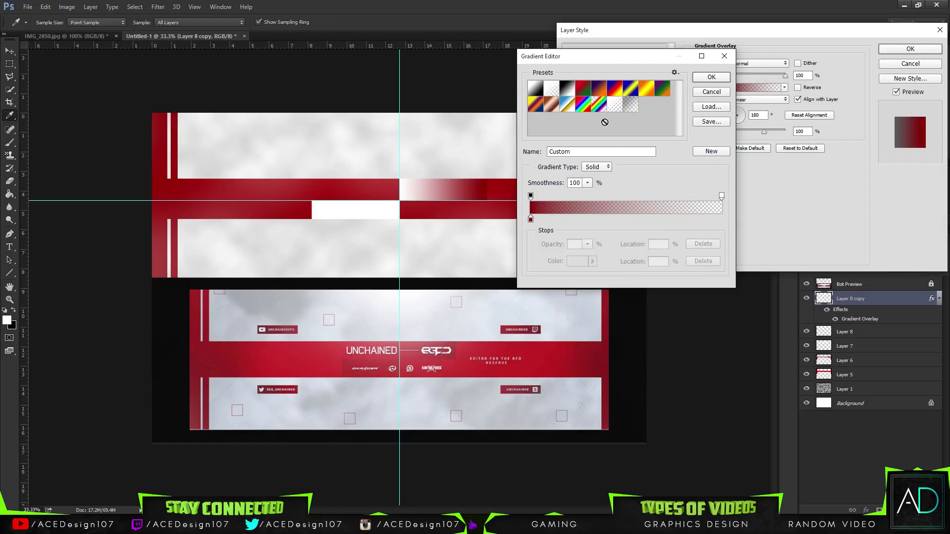
click(706, 80)
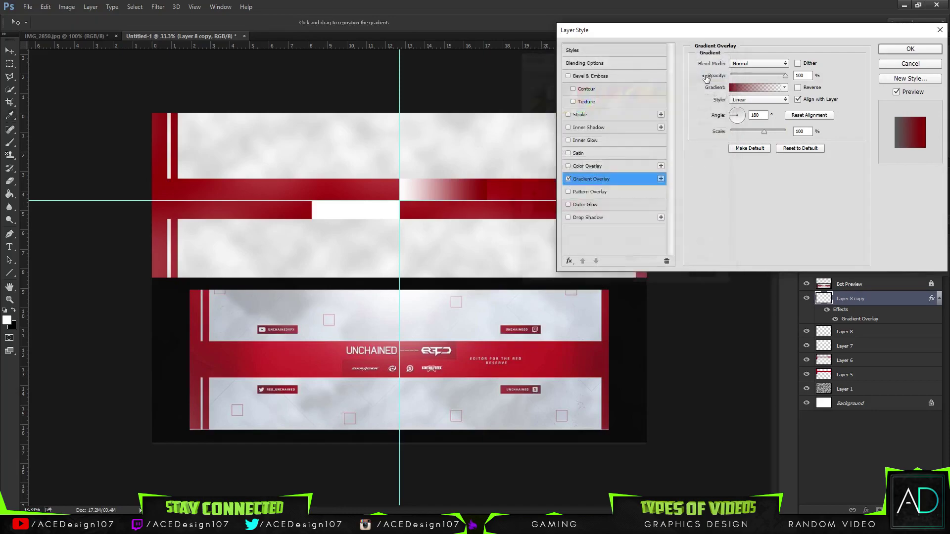
Test reversing the gradient, keep its original direction, and apply the overlay.
click(798, 88)
click(798, 88)
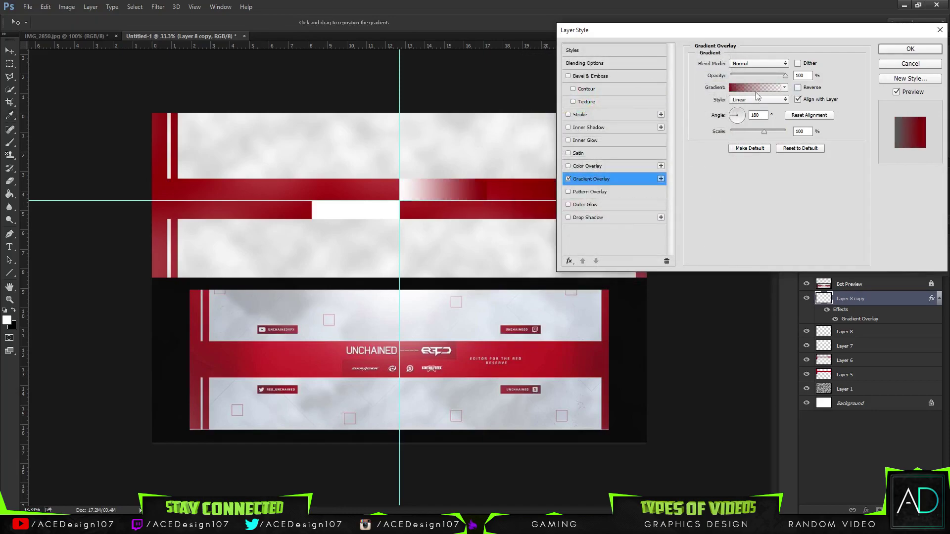
click(799, 88)
click(799, 88)
click(913, 48)
click(910, 268)
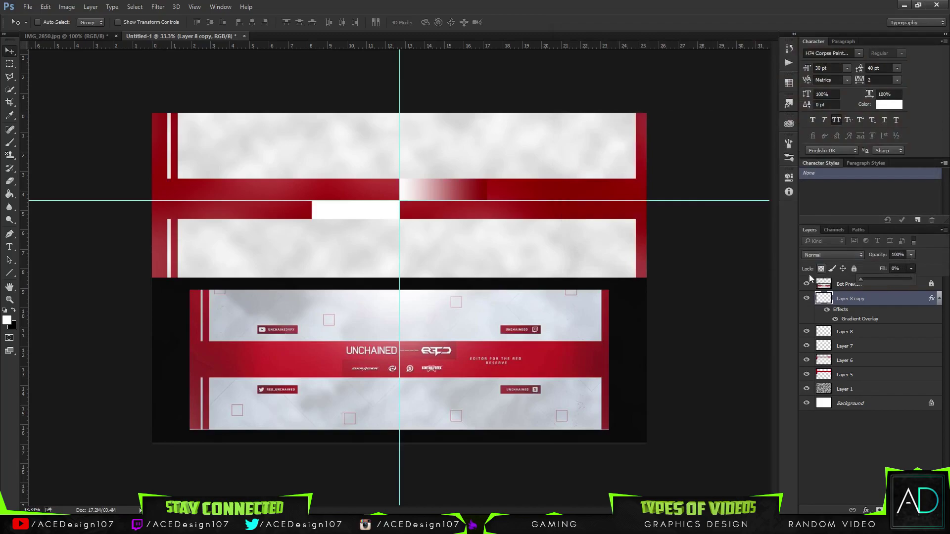
click(533, 4)
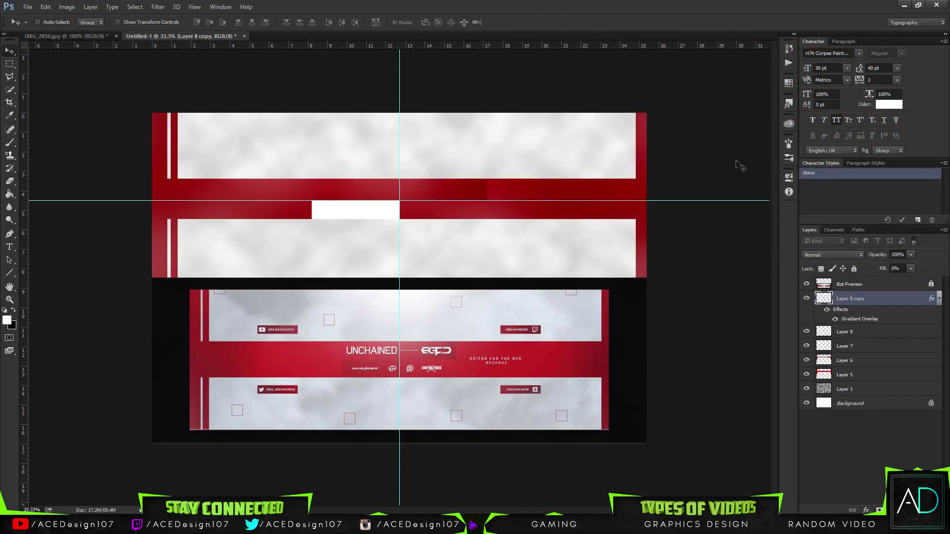
Copy Layer 8 copy's style onto Layer 8 and reverse Layer 8's gradient overlay.
right_click(887, 298)
click(841, 284)
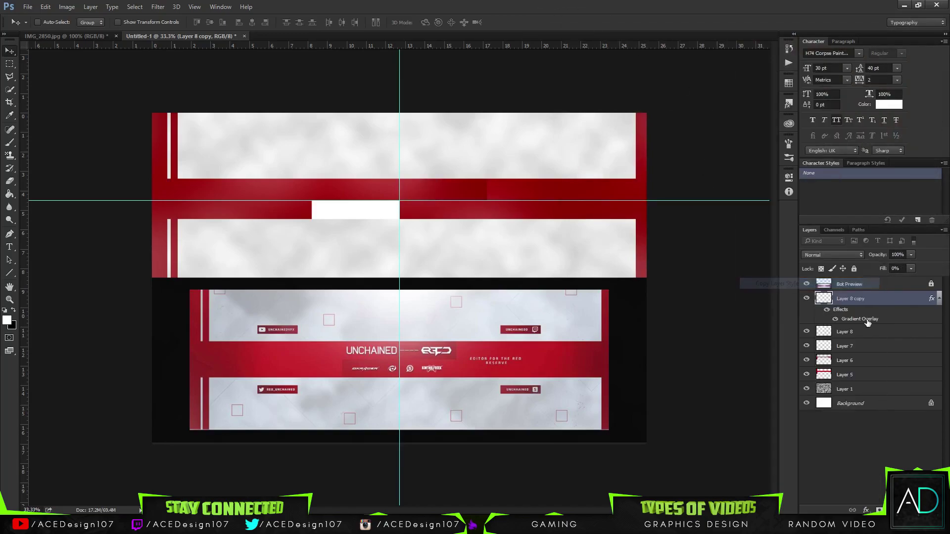
right_click(870, 332)
click(838, 294)
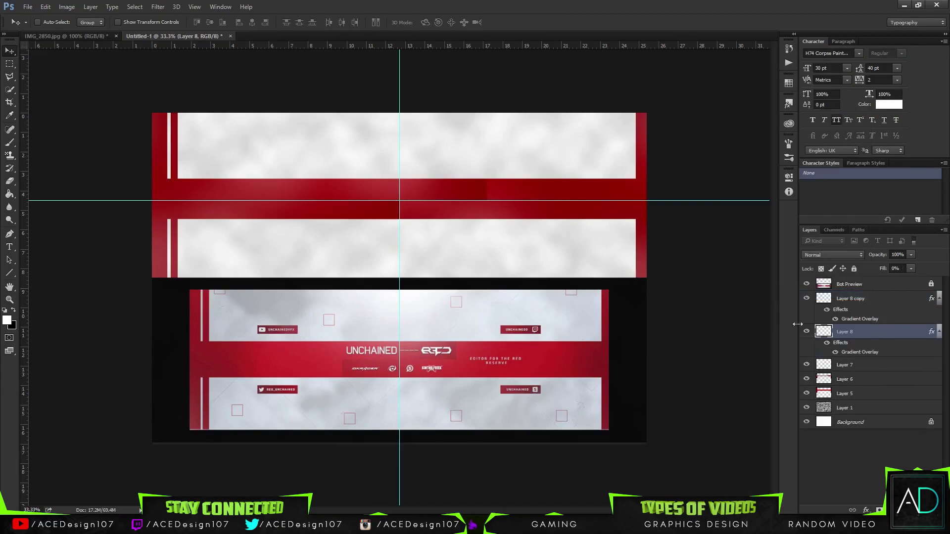
right_click(877, 337)
click(776, 71)
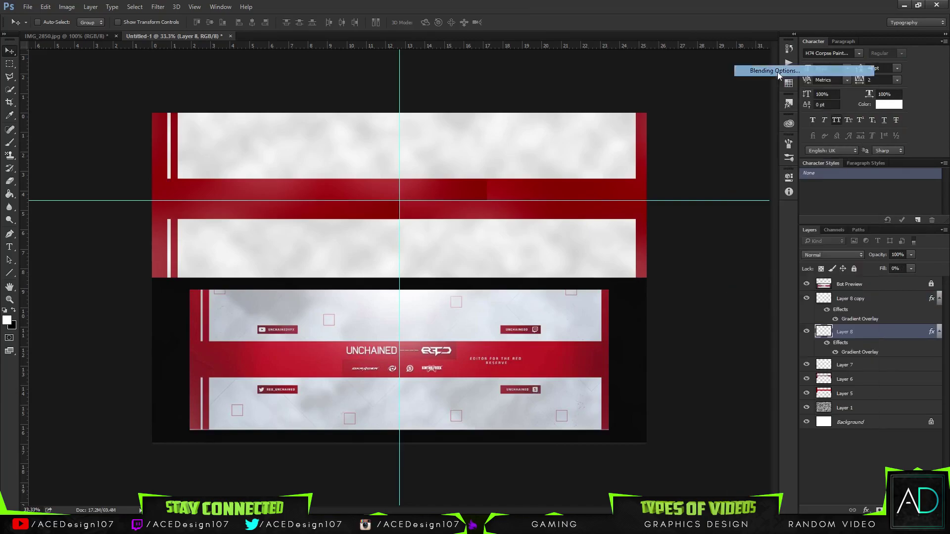
click(587, 179)
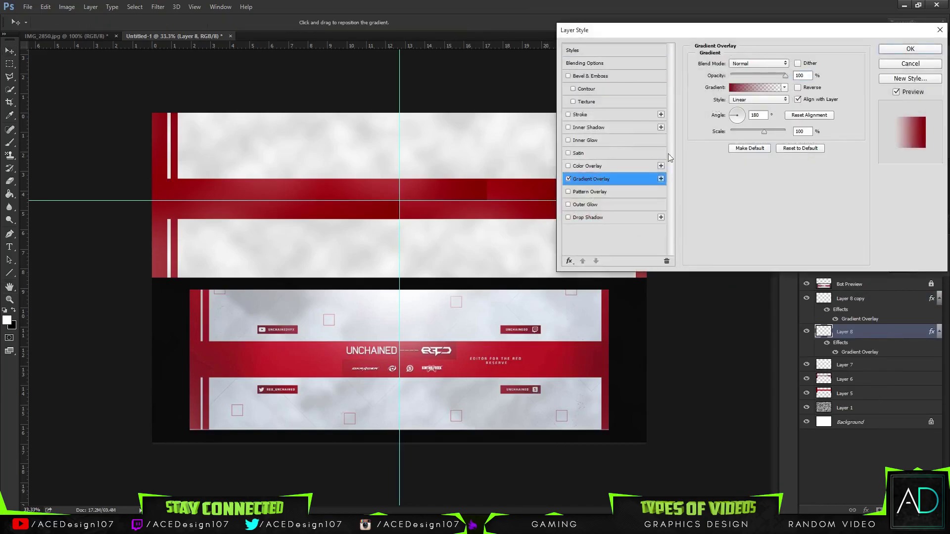
click(798, 87)
click(911, 49)
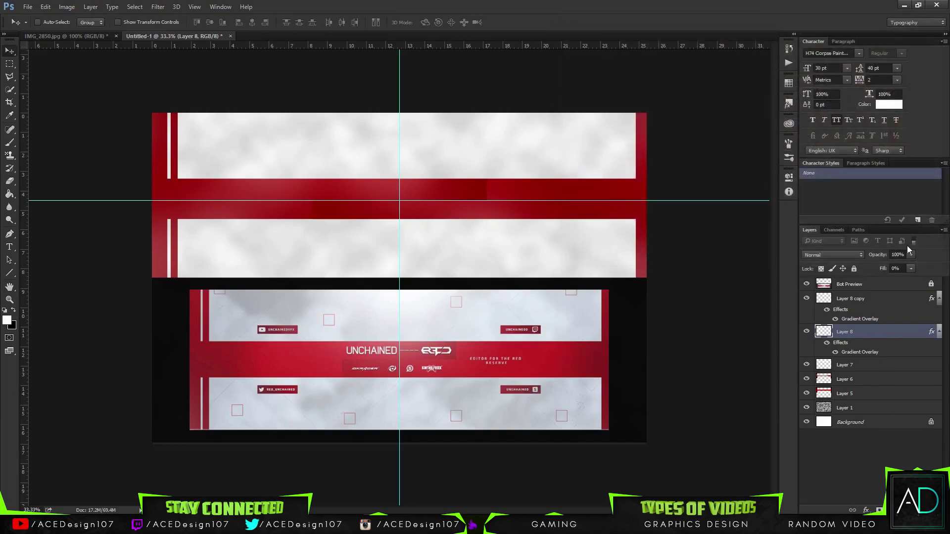
click(938, 332)
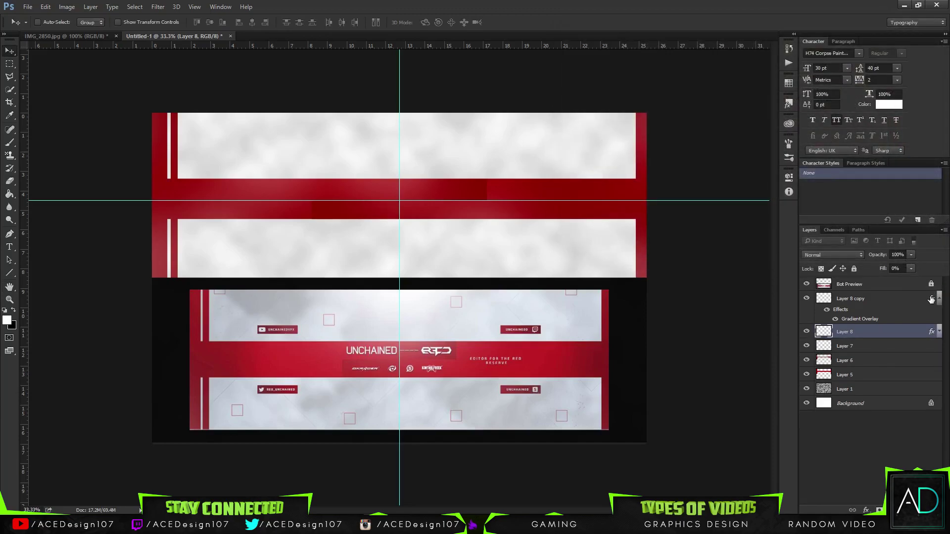
click(939, 299)
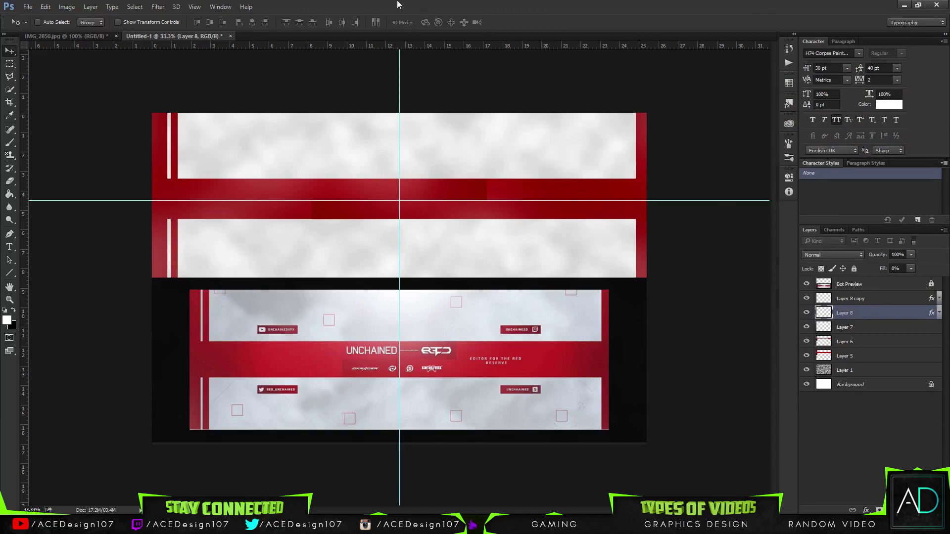
Clear all guides from the canvas and select Layer 7.
click(195, 6)
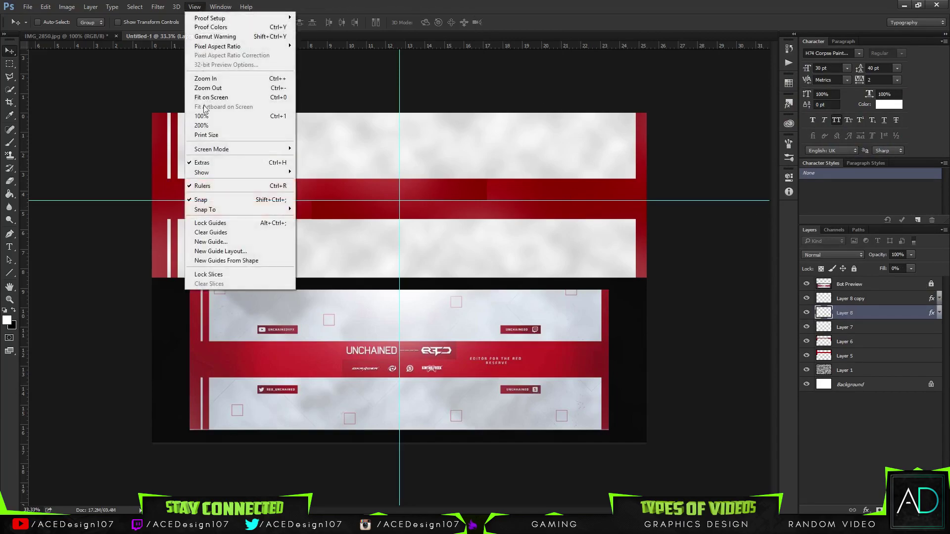
click(214, 232)
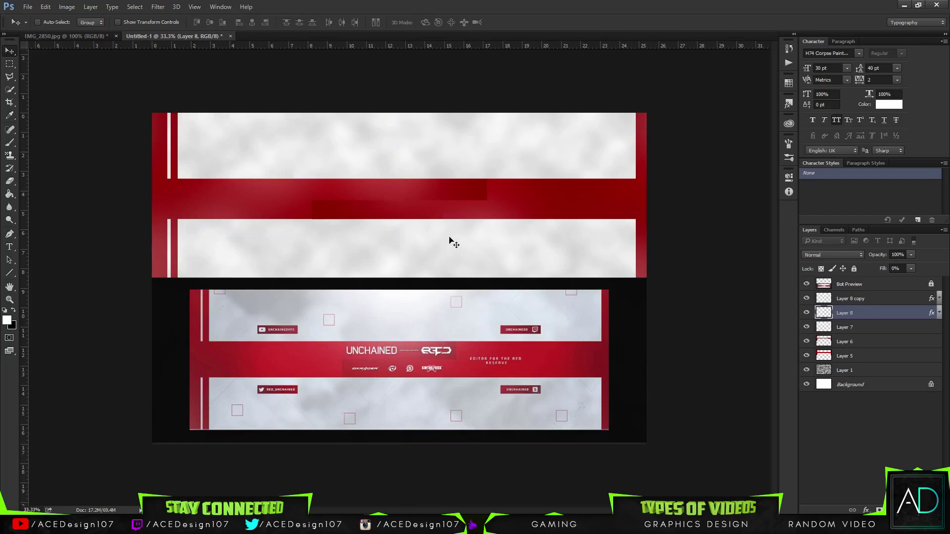
click(878, 298)
click(846, 313)
Toggle Layer 7's visibility to compare, leave it shown, then select Layer 8 copy with the Eraser active.
click(844, 327)
click(807, 327)
click(806, 327)
click(807, 327)
click(806, 327)
key(e)
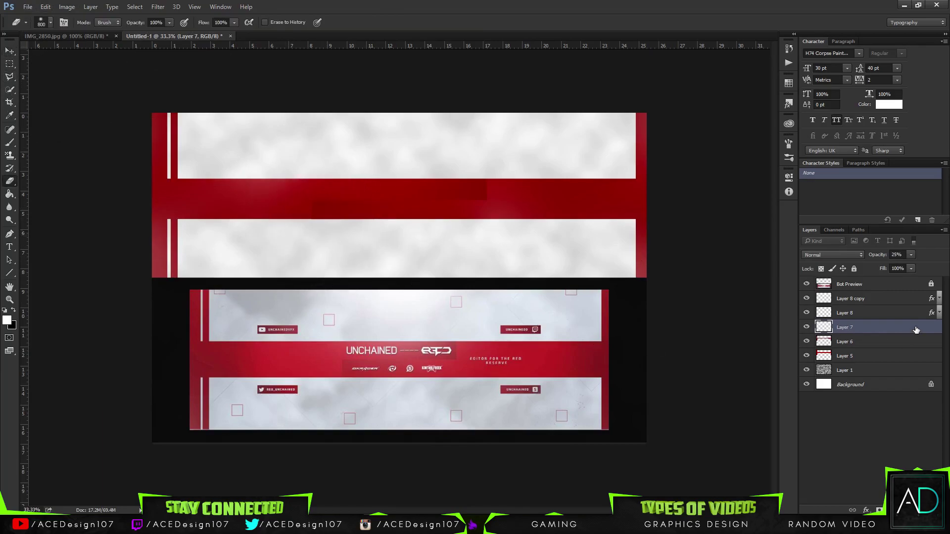
click(885, 302)
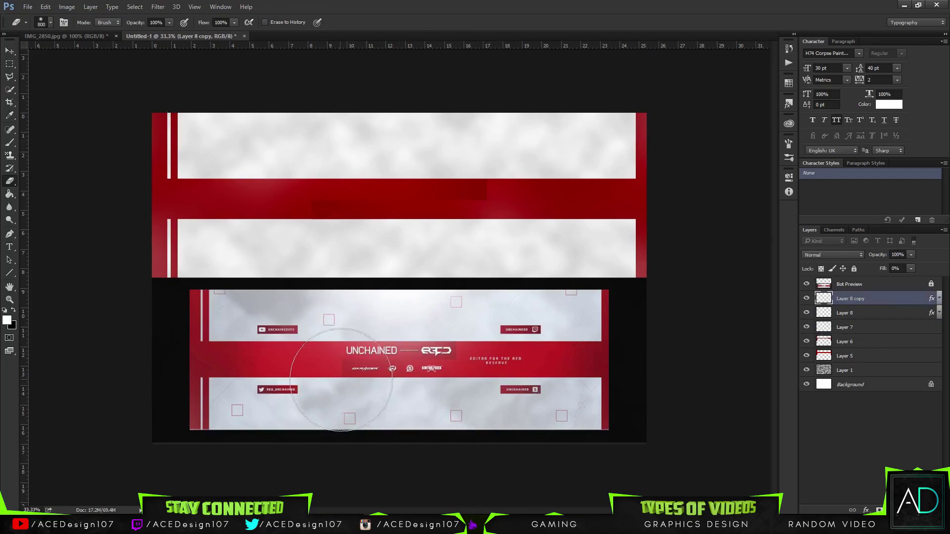
Draw a small square outline with the Rectangle tool using a 0.5 pt stroke.
right_click(9, 273)
click(40, 272)
click(126, 24)
click(126, 24)
click(125, 23)
click(125, 23)
click(148, 22)
text(0.5)
key(Return)
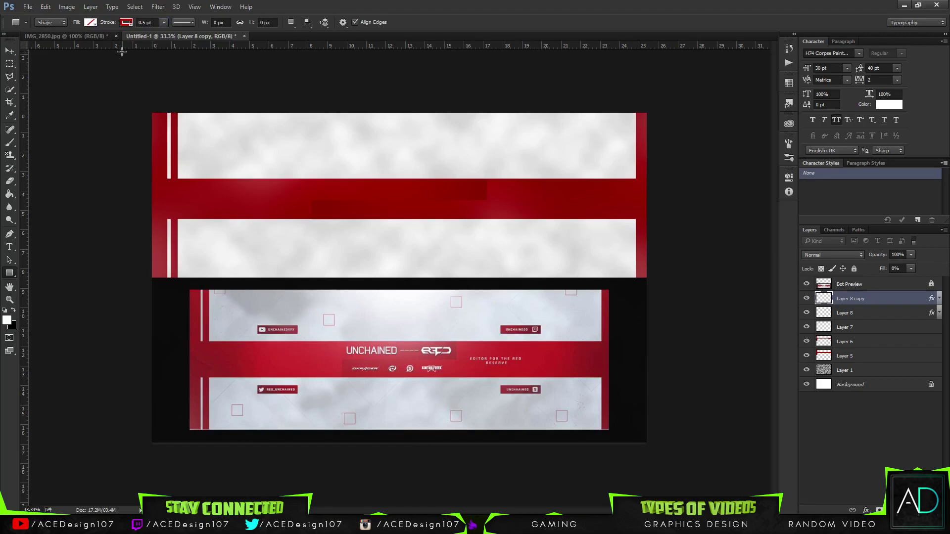
mouse_move(216, 123)
mouse_down()
mouse_move(231, 137)
mouse_move(200, 116)
mouse_up()
Duplicate the square repeatedly and scatter the copies across the banner's white strips.
key(v)
click(755, 172)
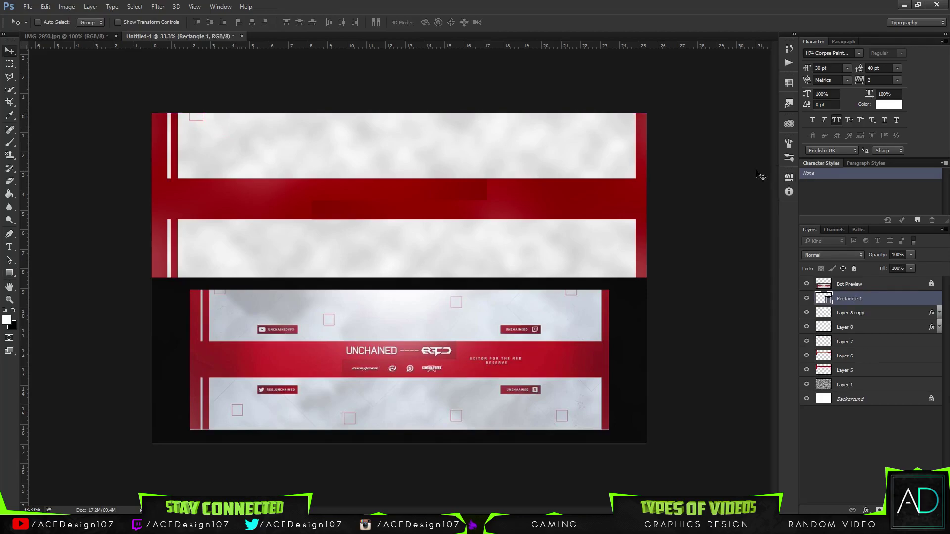
key(ctrl+j)
drag(245, 175, 224, 306)
key(ctrl+j)
key(ctrl)
key(ctrl+j)
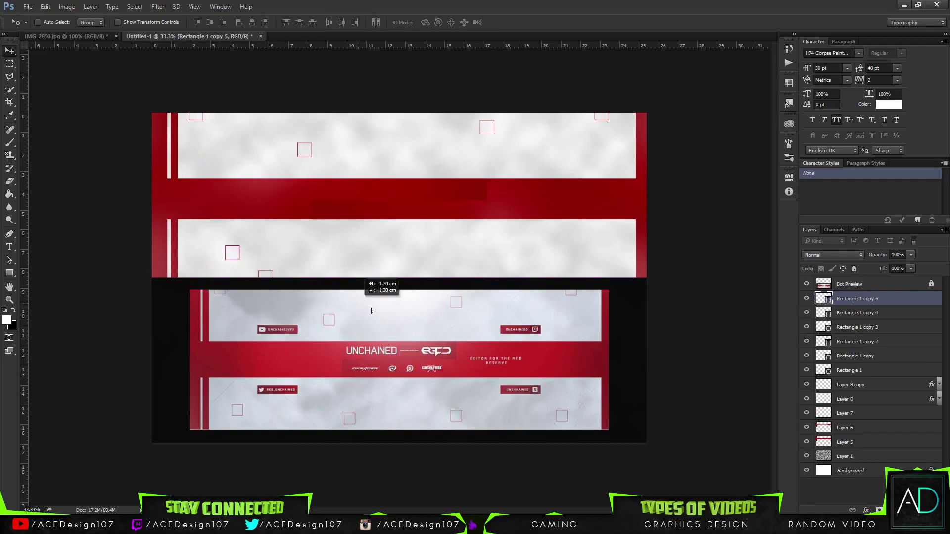
drag(372, 311, 664, 267)
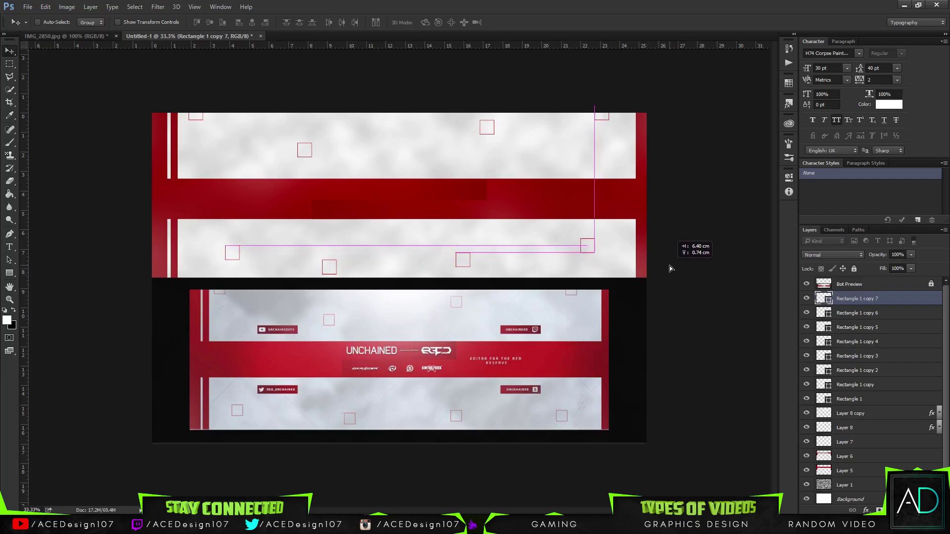
drag(669, 266, 672, 266)
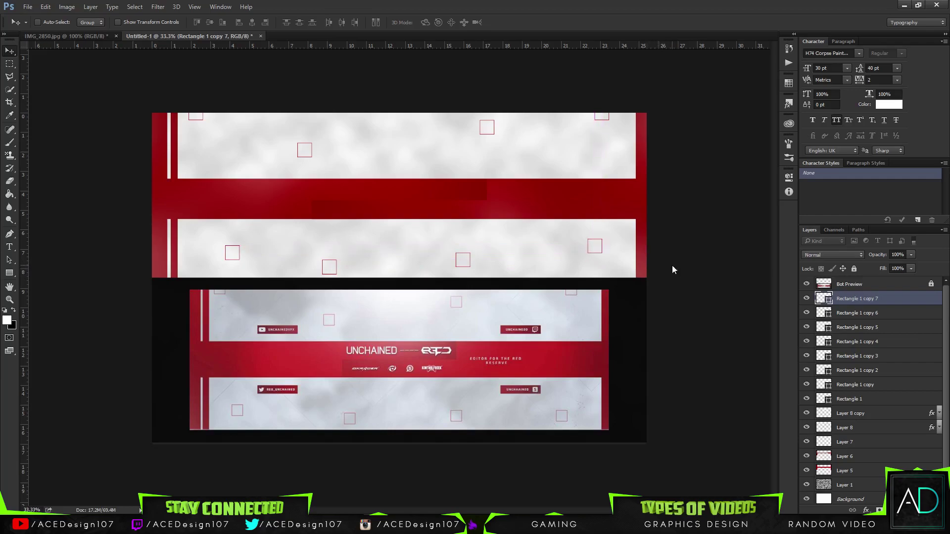
key(shift+Down)
key(shift+Down)
Merge all the square layers into Rectangle 1 copy 7 and rasterize it.
shift+click(890, 399)
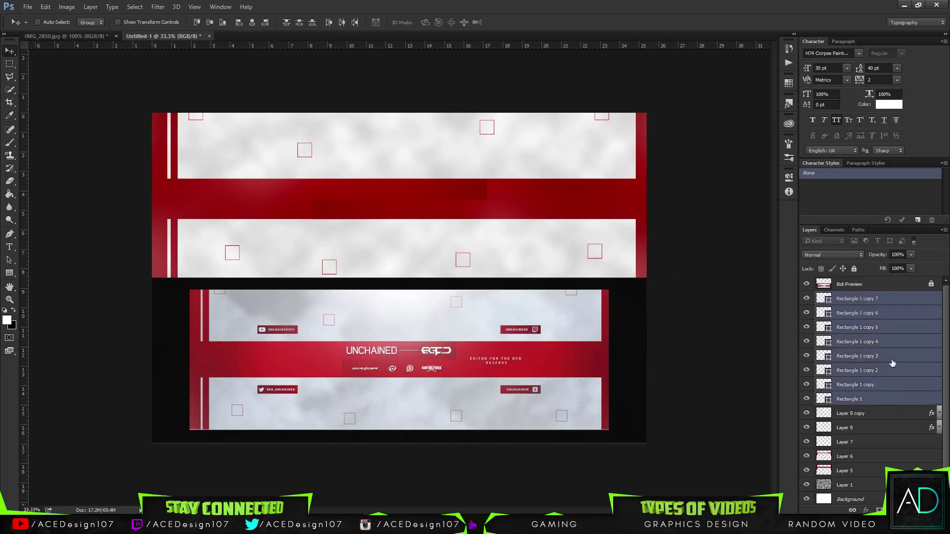
key(ctrl+e)
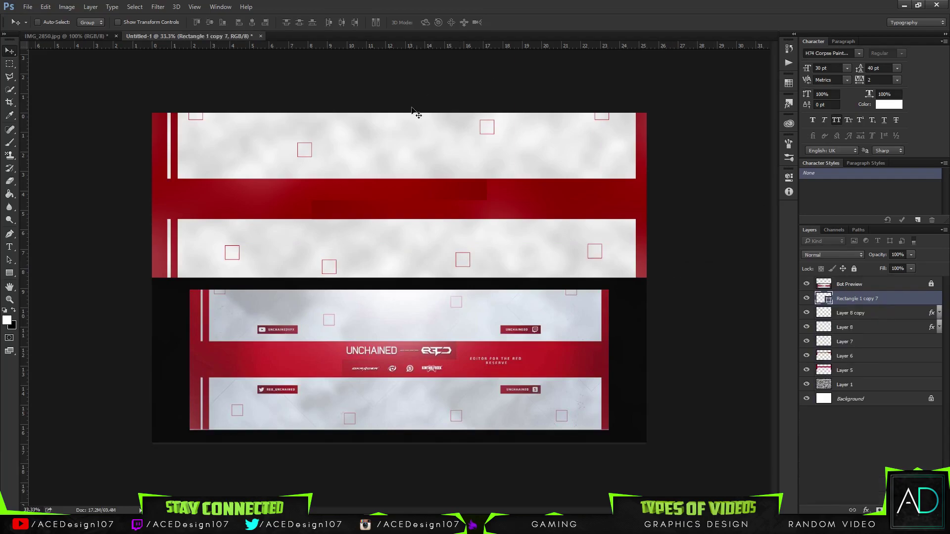
key(e)
click(50, 23)
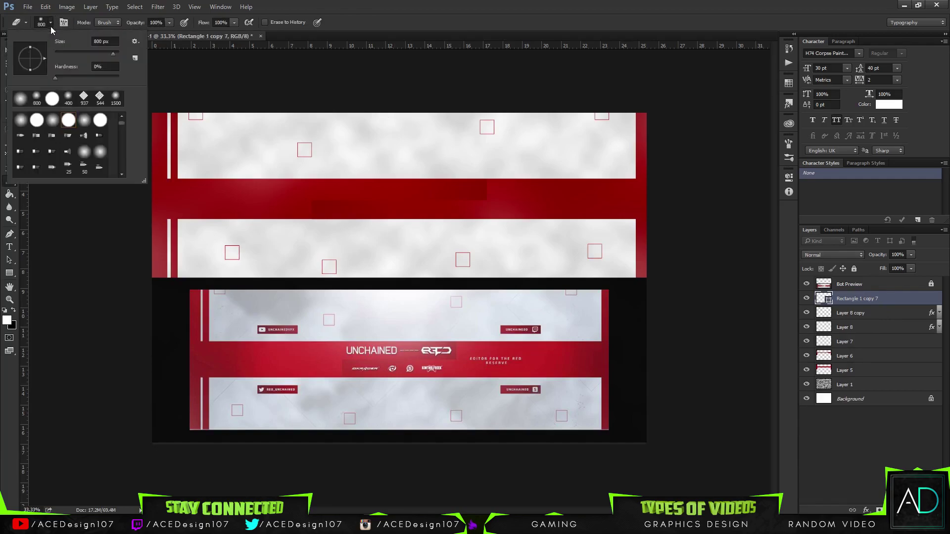
key(Escape)
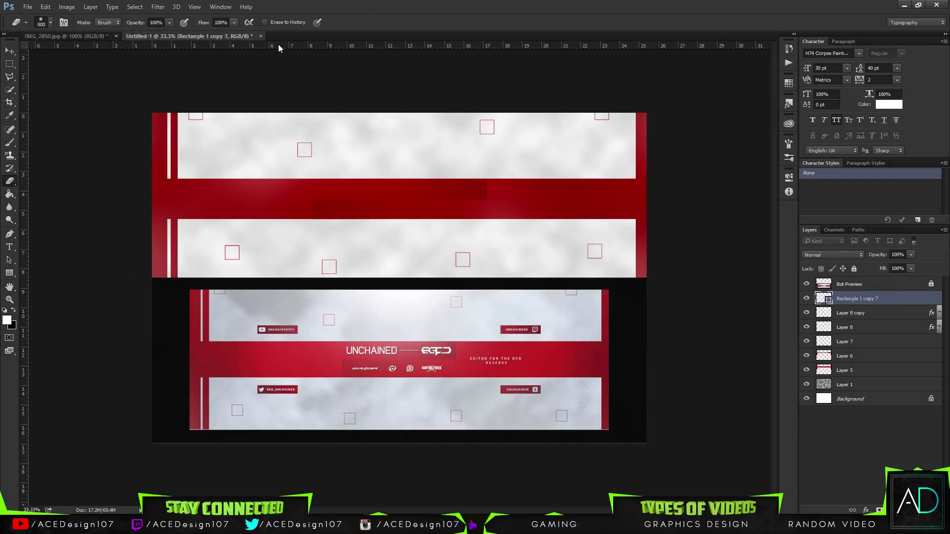
right_click(894, 299)
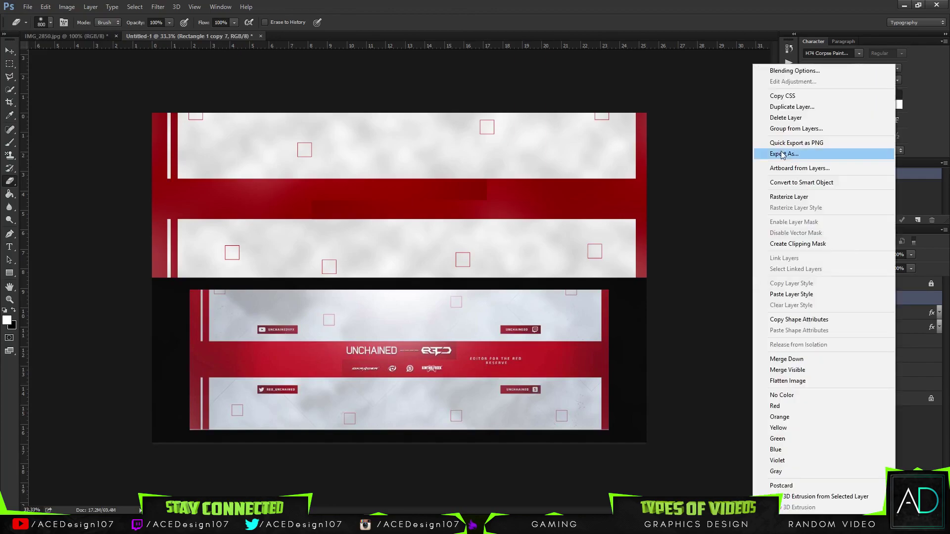
click(792, 190)
Fade out parts of several squares with the soft Eraser, undoing the last stroke.
click(279, 175)
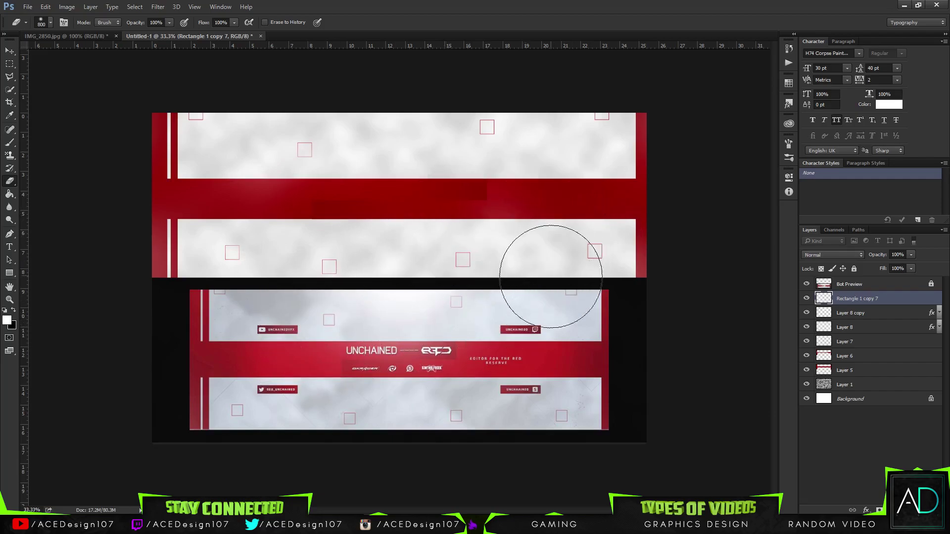
click(475, 192)
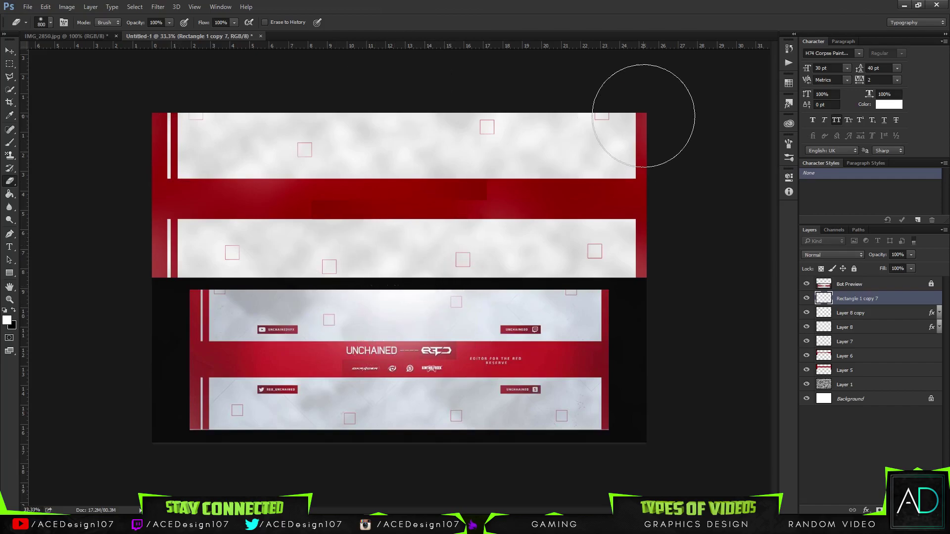
click(313, 275)
key(ctrl+z)
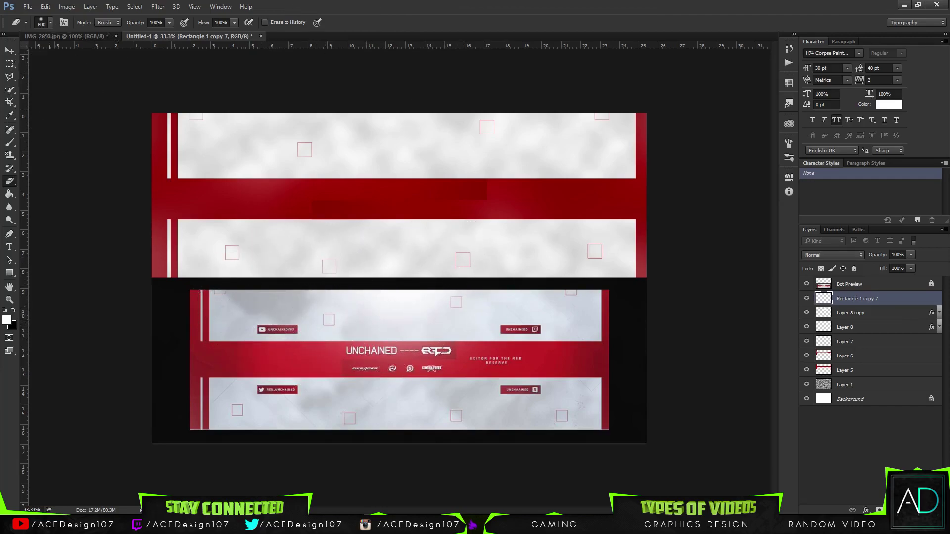
Create a new empty layer below Layer 5 after briefly comparing the band with Layer 5 hidden.
click(9, 51)
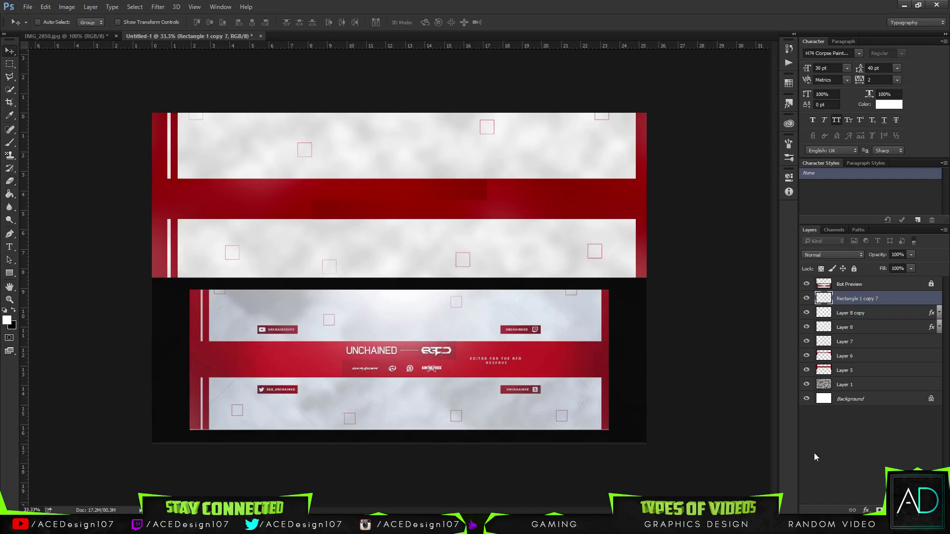
click(863, 374)
click(807, 370)
click(807, 370)
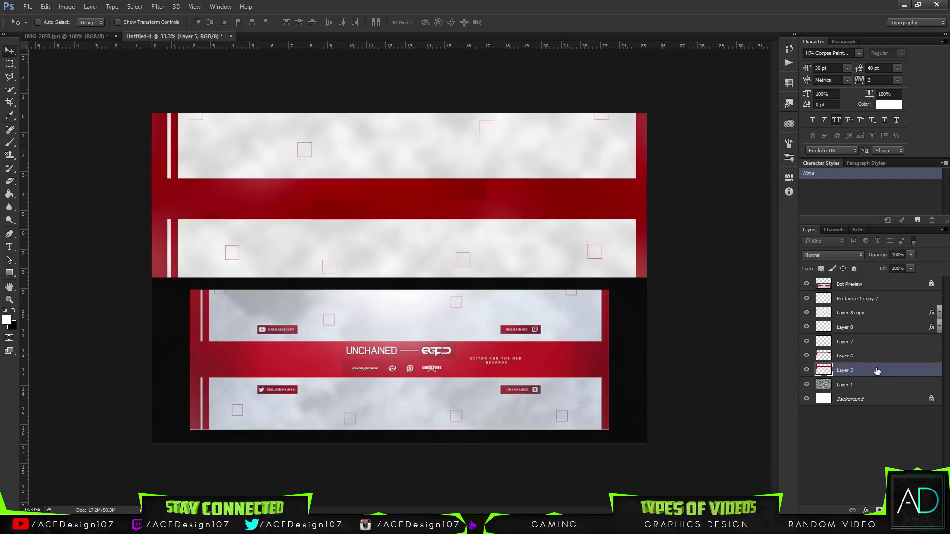
key(ctrl+shift+alt+n)
key(ctrl+bracketleft)
Set the brush to 1 px and draw a short pen path at the lower band's left.
key(p)
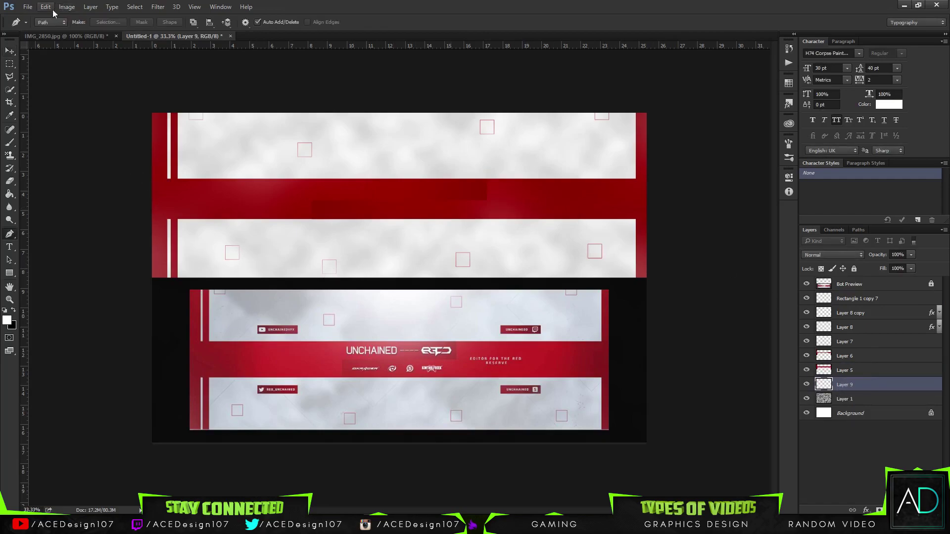
key(b)
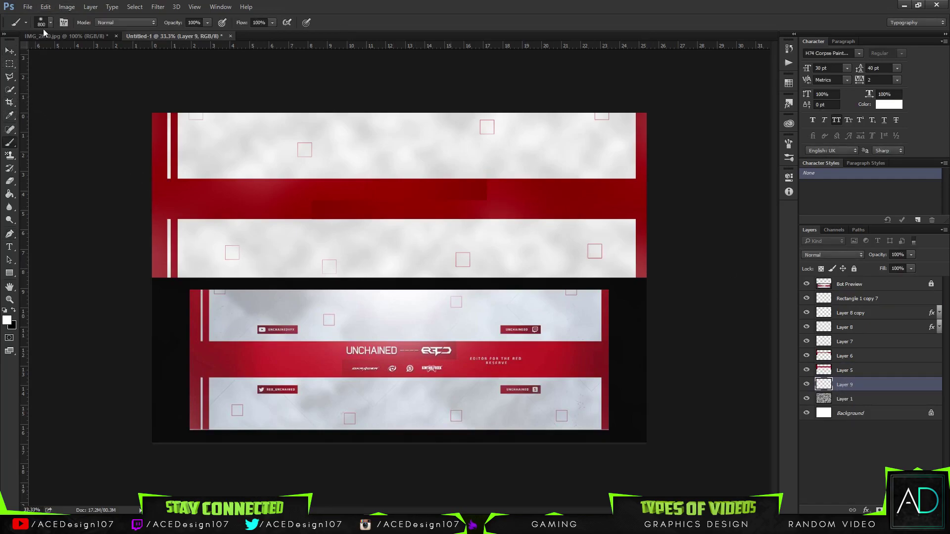
click(49, 25)
text(1)
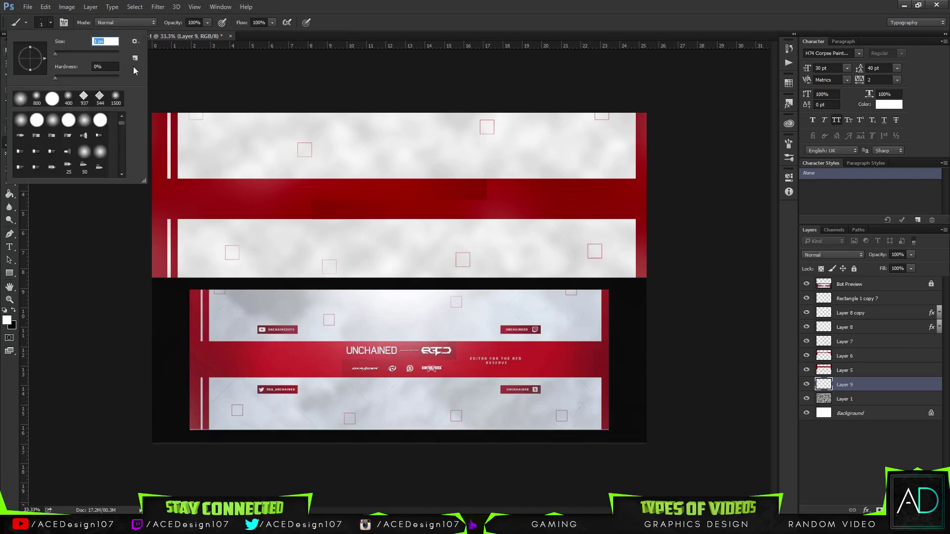
key(Return)
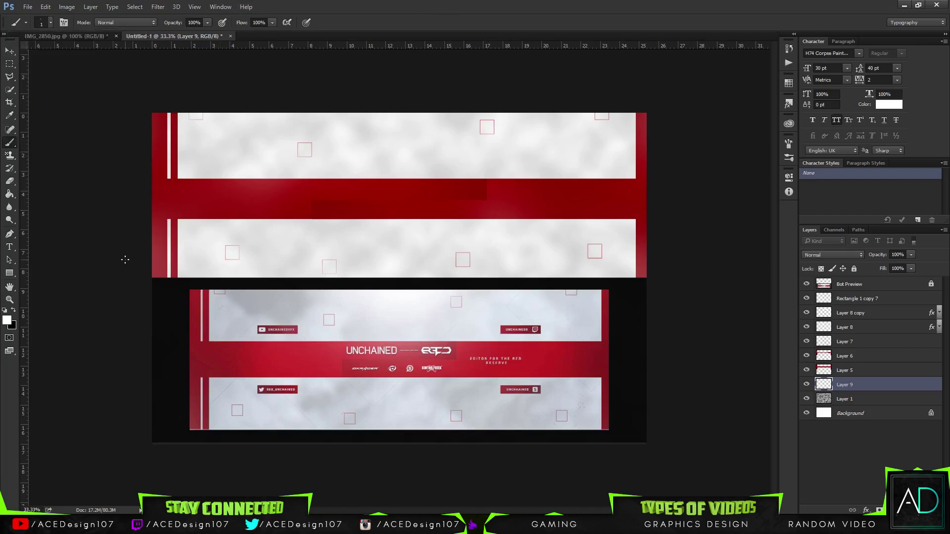
key(p)
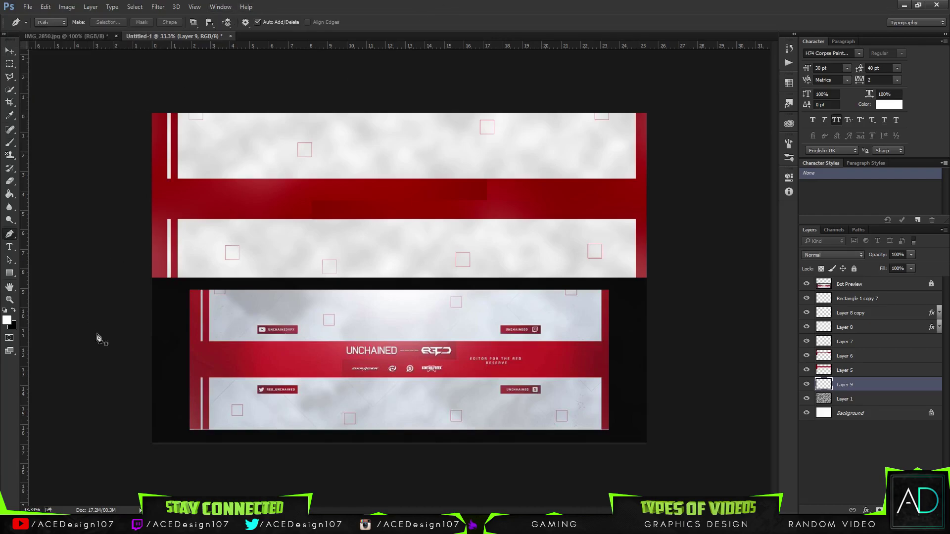
click(175, 252)
right_click(218, 215)
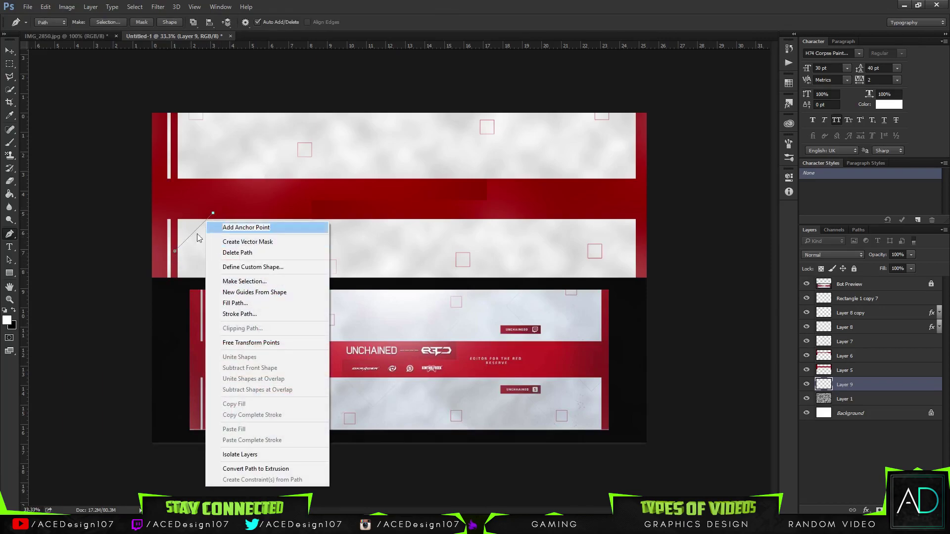
click(228, 315)
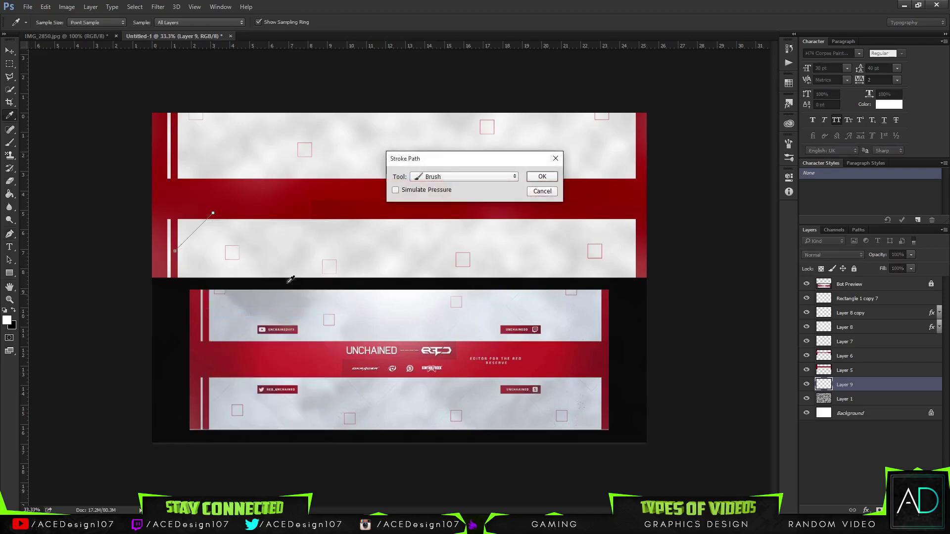
click(529, 177)
key(BackSpace)
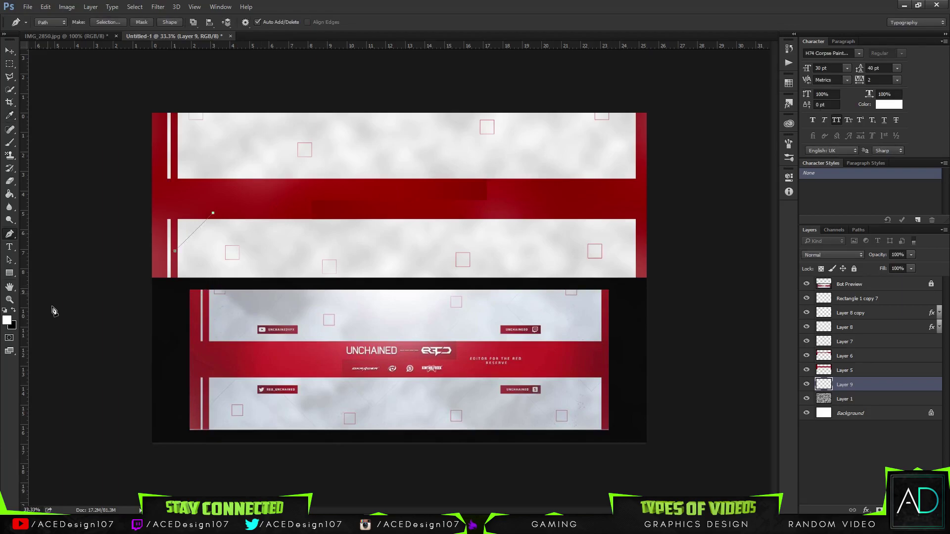
Set the foreground to red c10000 and stroke the path with the brush, then clear the path.
click(7, 320)
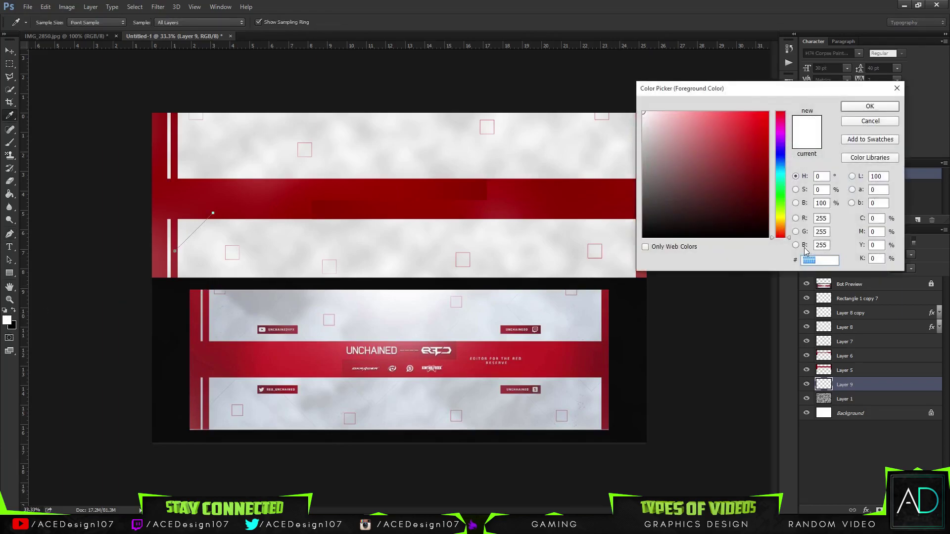
text(c10000)
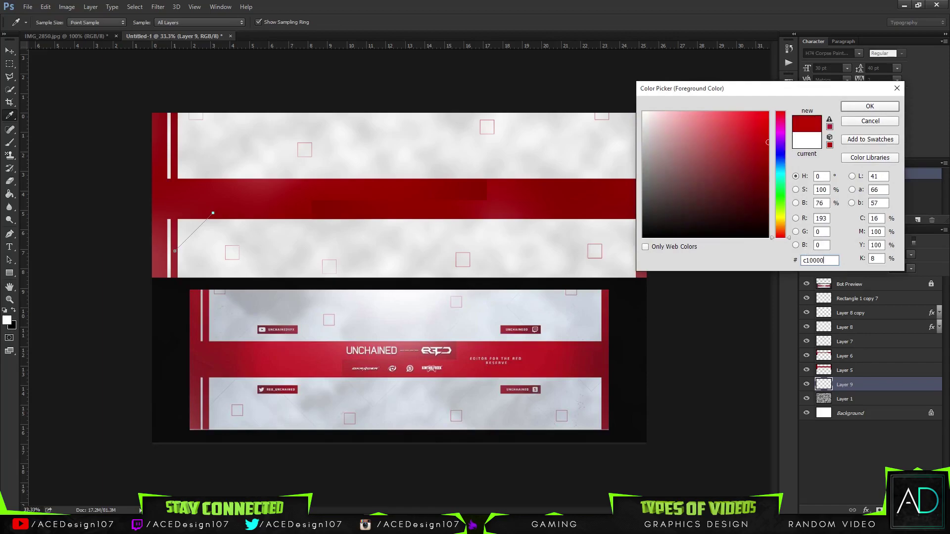
key(Return)
right_click(206, 228)
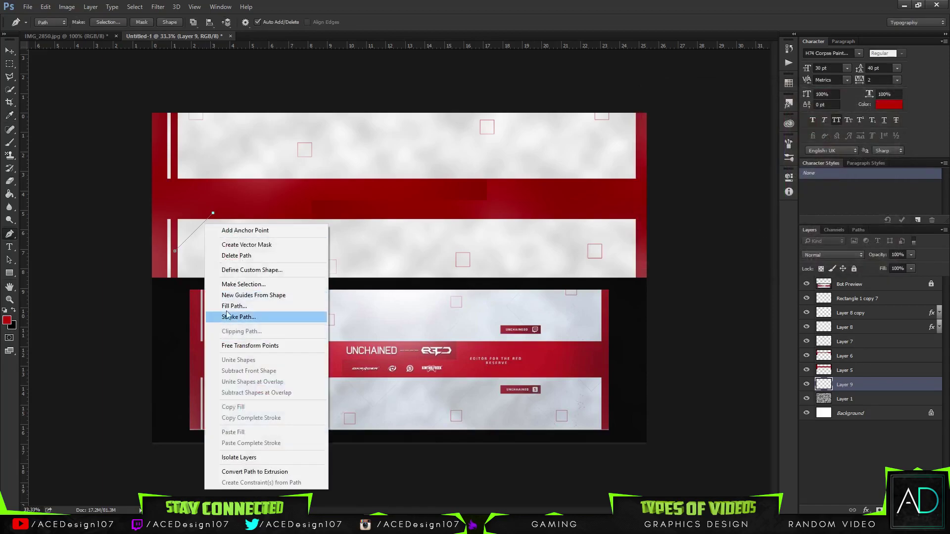
click(232, 316)
key(Return)
key(Return)
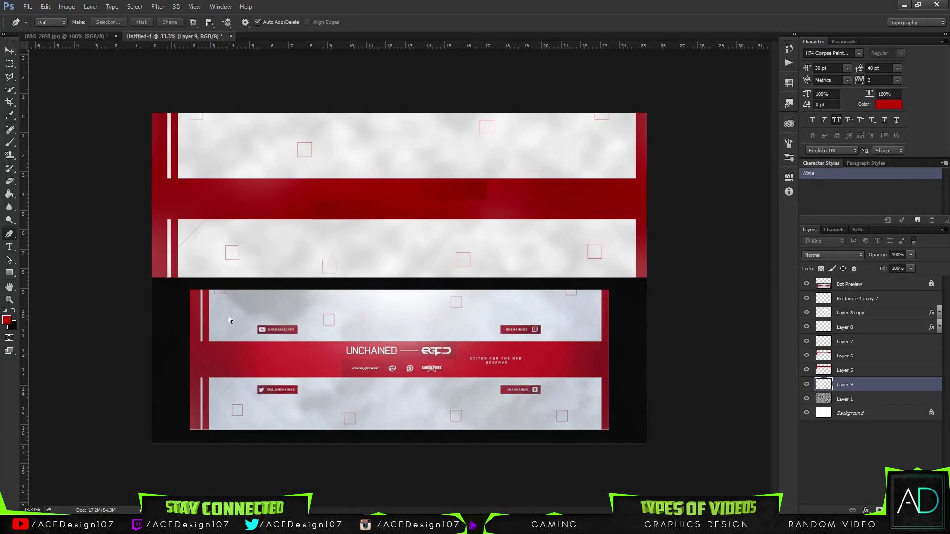
Try a moved, rotated copy of the red line layer, then delete the copy.
key(ctrl+j)
key(v)
drag(262, 291, 564, 6)
key(ctrl+t)
drag(327, 199, 356, 304)
key(Return)
key(Delete)
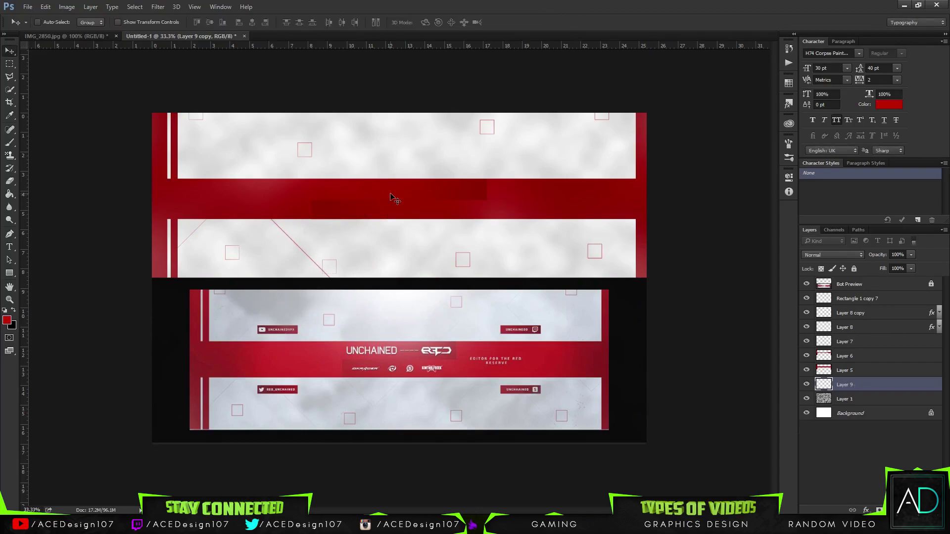
Extend the line path with another anchor and stroke it with the red brush.
key(p)
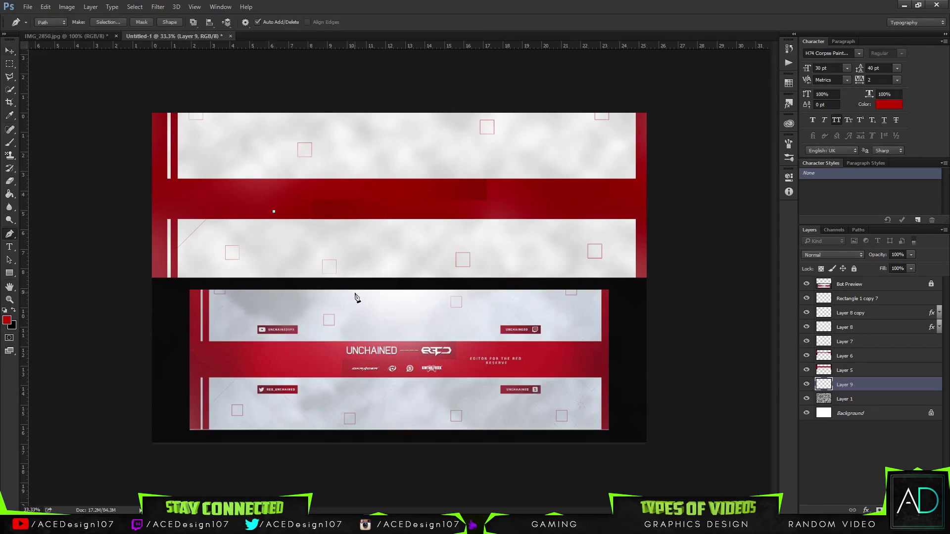
click(355, 293)
right_click(326, 290)
click(369, 105)
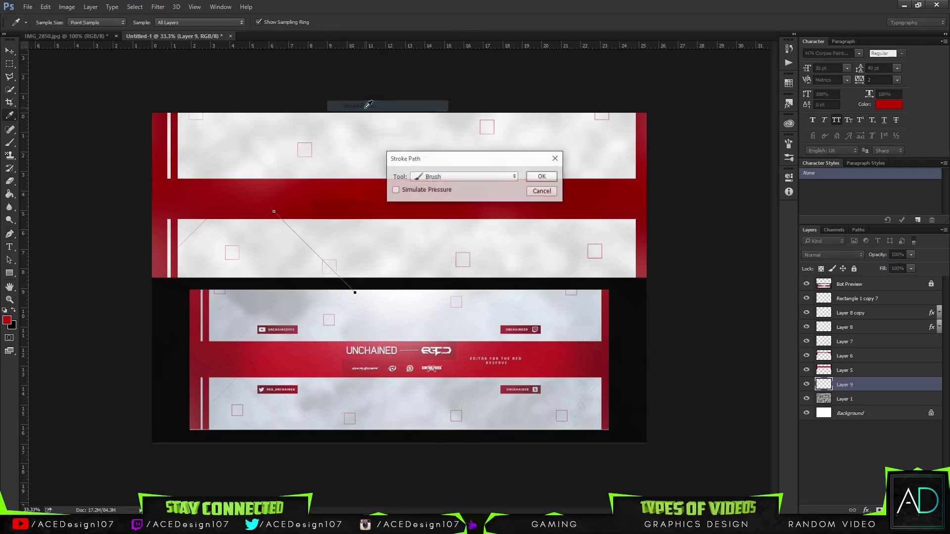
key(Return)
key(Return)
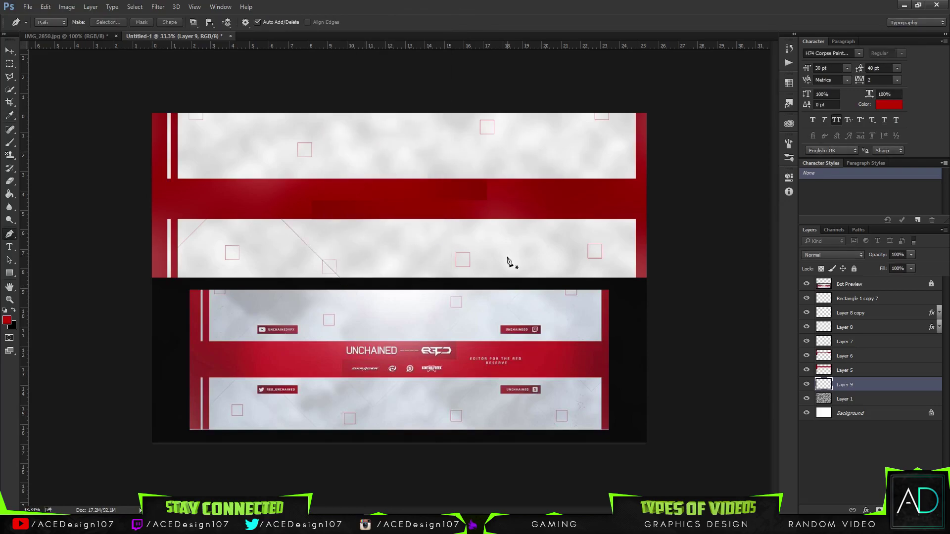
Draw a zigzag path across the lower white band and stroke it in red.
click(441, 277)
click(335, 215)
click(372, 252)
click(422, 201)
right_click(374, 230)
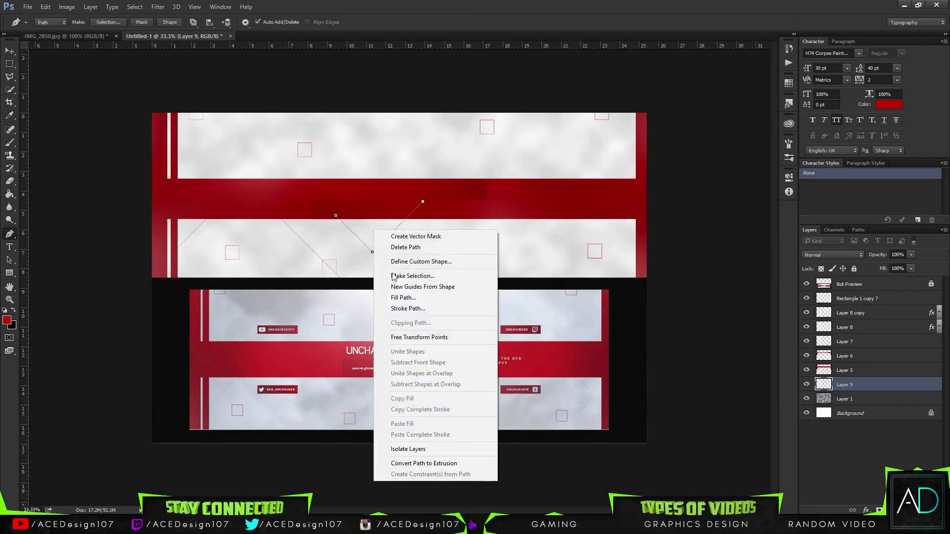
click(407, 309)
key(Return)
key(Return)
Stroke a rising red diagonal up to the lower band's top, then clear the path.
click(444, 261)
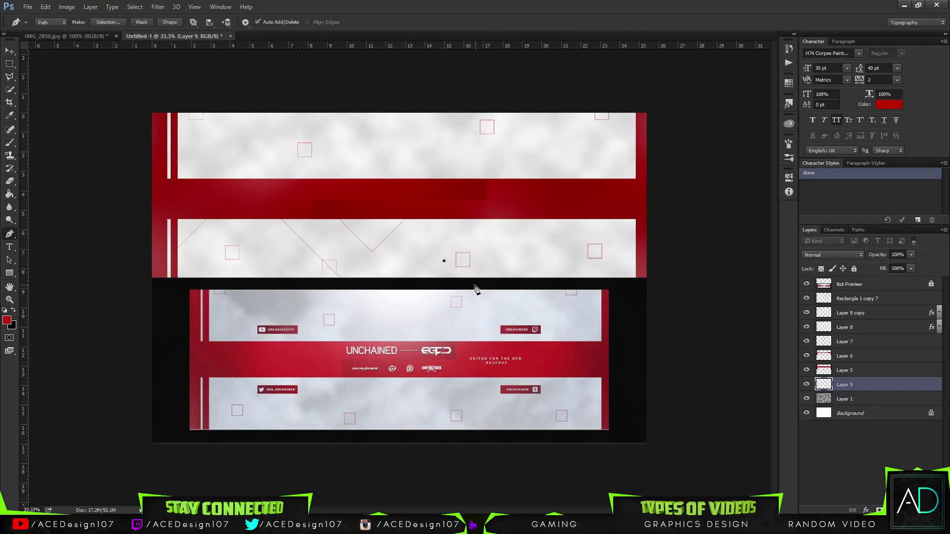
key(ctrl+z)
click(444, 287)
click(518, 213)
click(530, 201)
right_click(495, 237)
click(518, 322)
key(Return)
key(Delete)
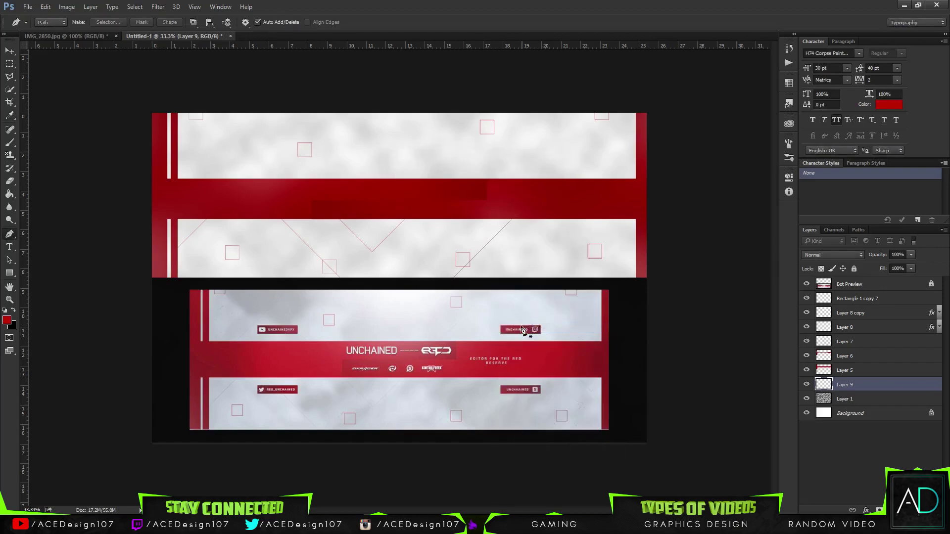
Stroke a descending red diagonal ending below the lower band's bottom edge.
click(512, 213)
click(574, 275)
right_click(570, 297)
click(524, 138)
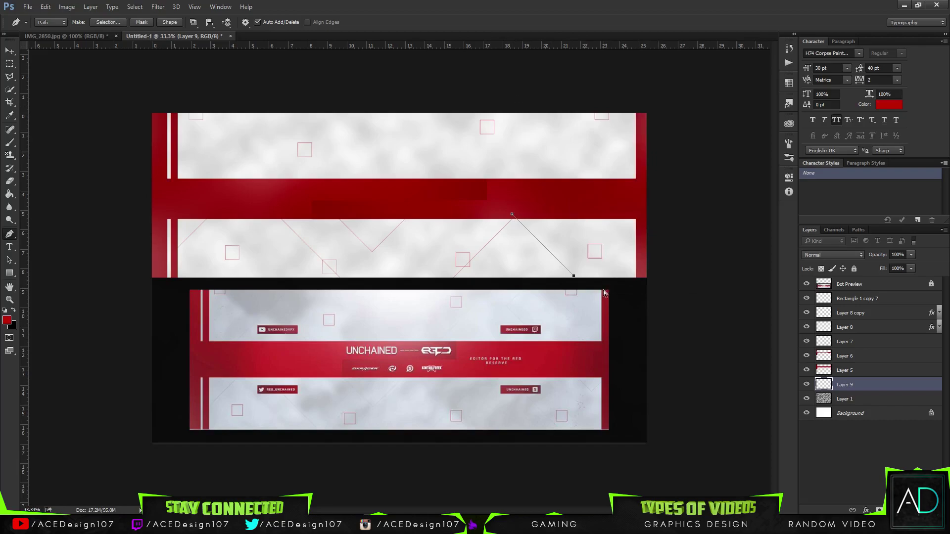
key(ctrl+z)
click(584, 287)
right_click(584, 292)
click(635, 116)
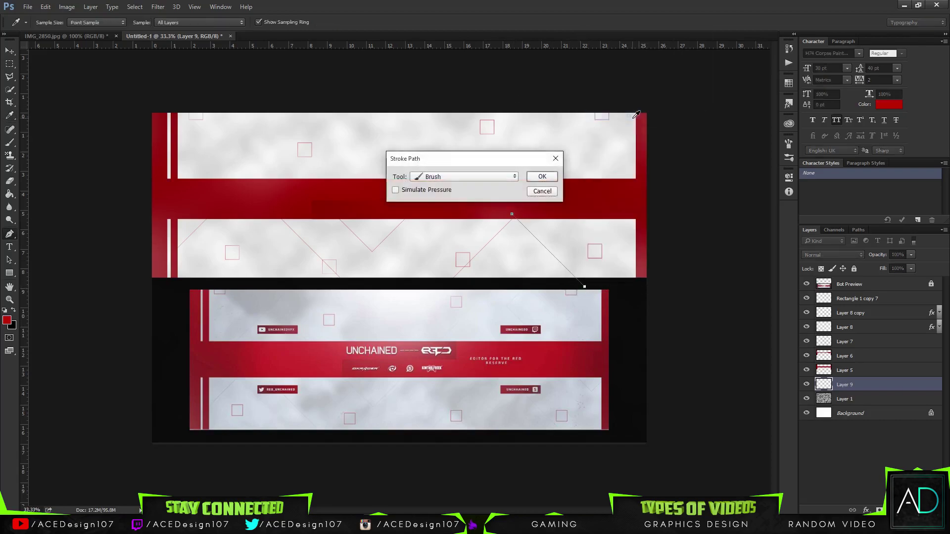
key(Return)
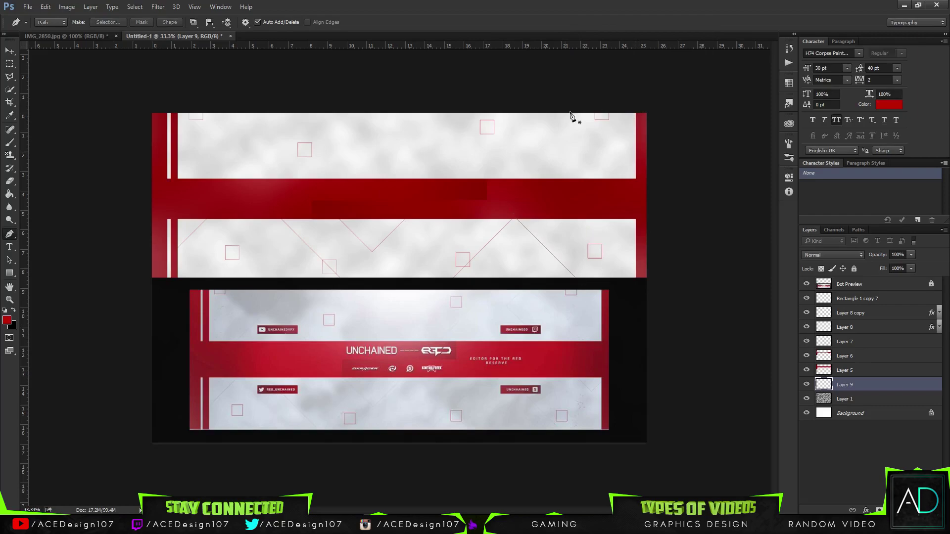
Stroke one more short red line on the lower band's right side.
click(597, 220)
key(ctrl+z)
right_click(639, 216)
click(659, 311)
key(Return)
key(Return)
Stroke a red diagonal across the upper band's left corner.
click(206, 185)
click(301, 90)
right_click(230, 162)
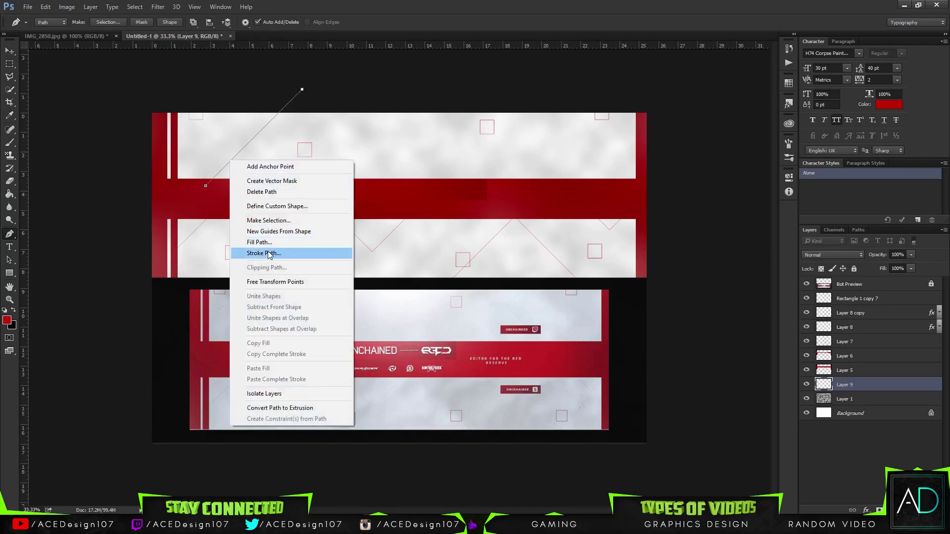
click(270, 249)
key(Return)
key(Return)
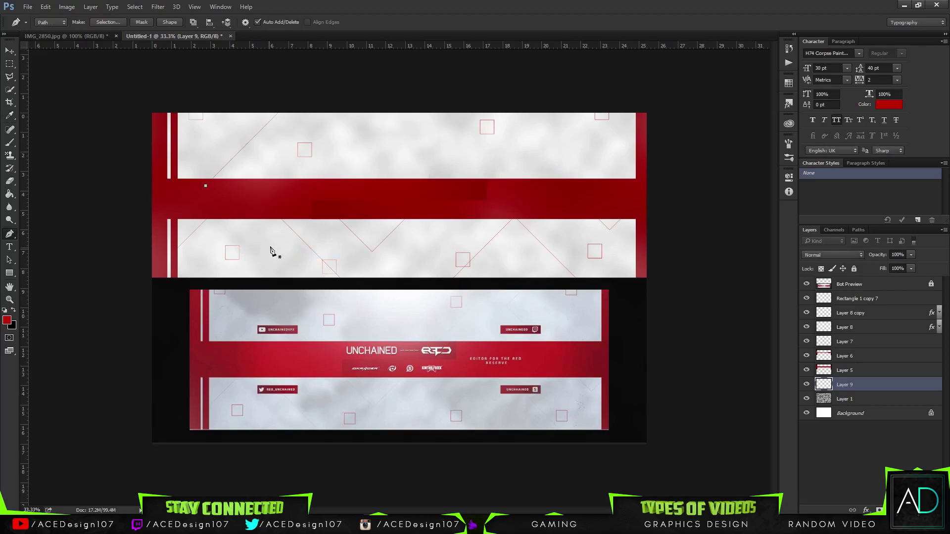
Stroke an angled red line at the upper band's right corner and clear the path.
click(599, 99)
click(548, 149)
click(594, 193)
right_click(583, 182)
click(640, 276)
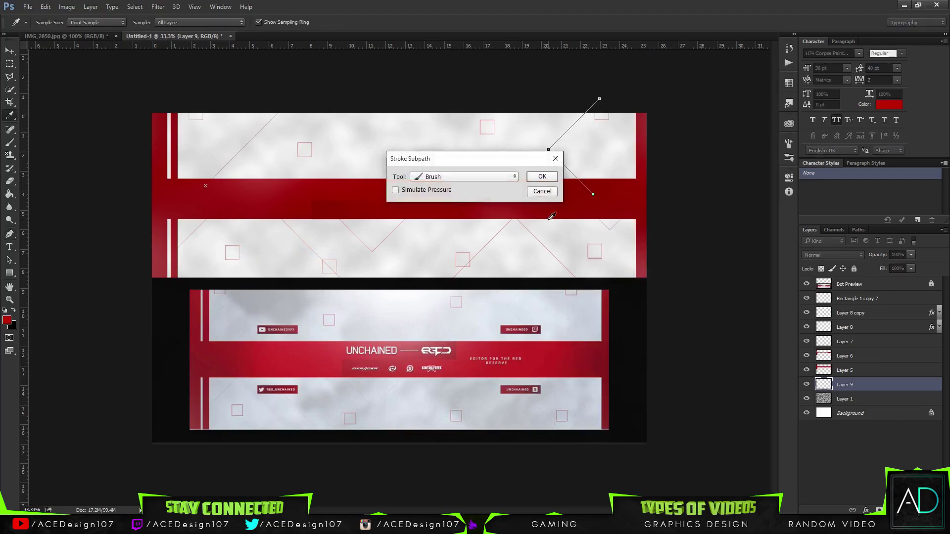
click(542, 173)
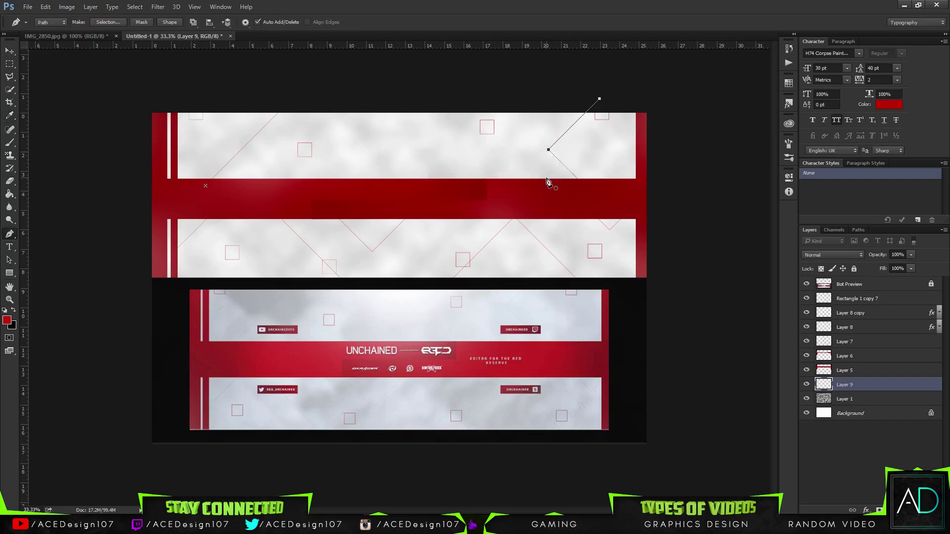
key(Return)
key(Escape)
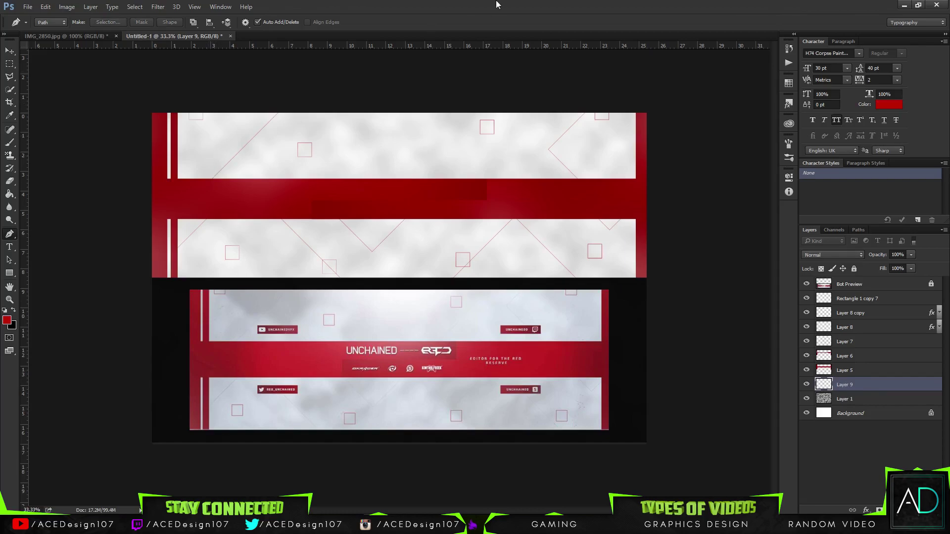
Lower Layer 9's opacity to 53% with the Eraser tool active.
key(v)
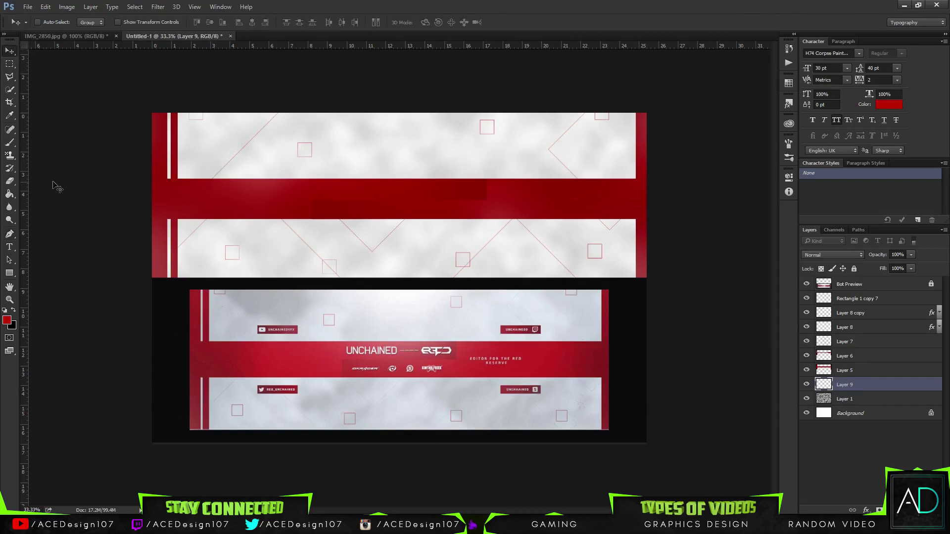
key(e)
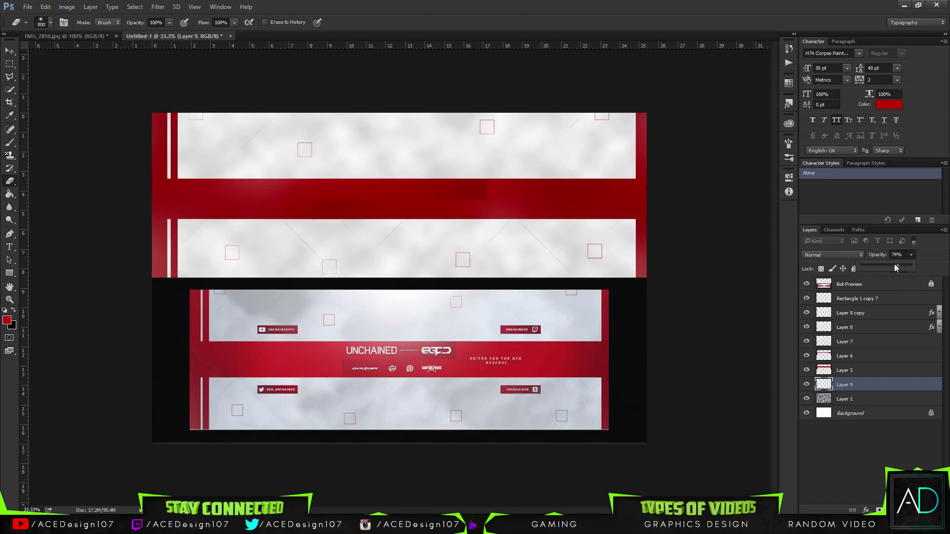
drag(889, 265, 886, 265)
Select the Rectangle 1 copy 7 layer and add a new empty Layer 10.
click(901, 369)
click(877, 343)
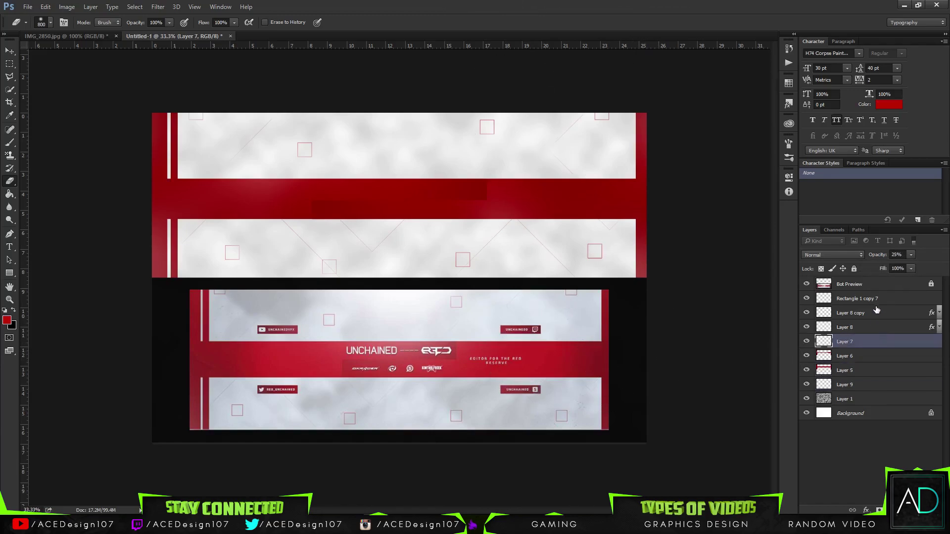
click(883, 299)
key(ctrl+shift+n)
key(Return)
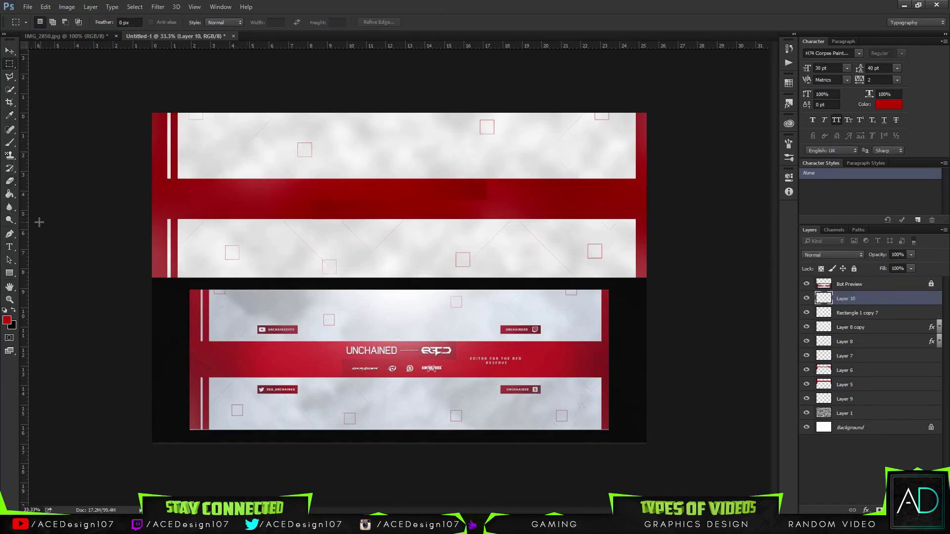
Draw a small red-filled, no-stroke rectangle in the lower white band.
click(9, 273)
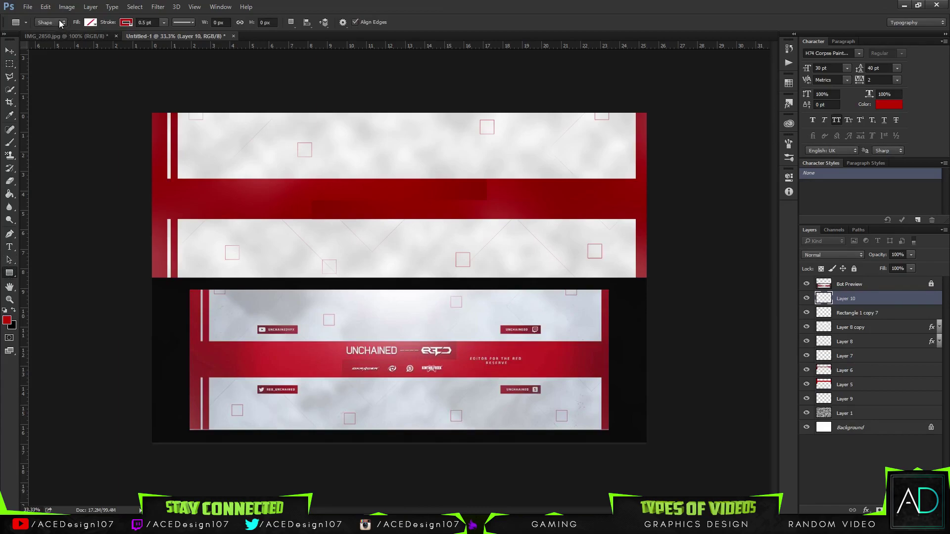
click(90, 22)
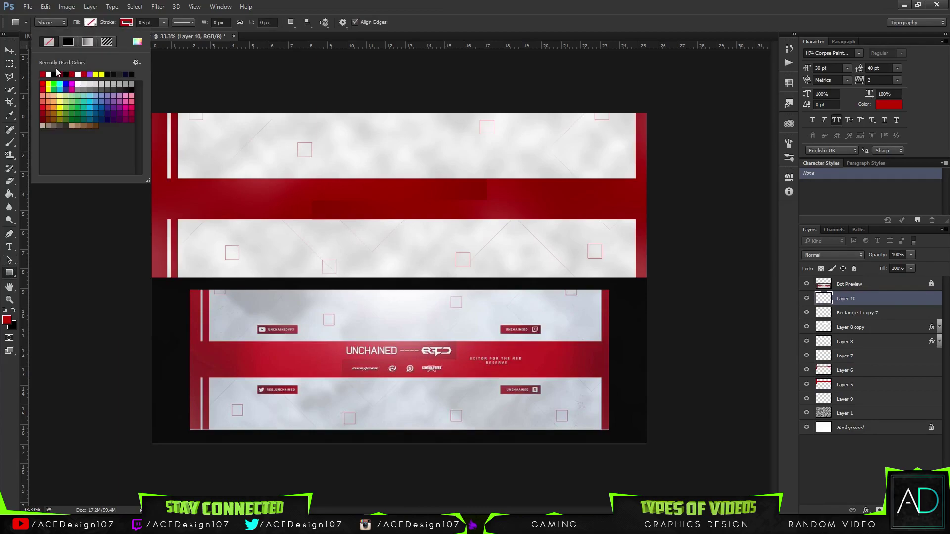
click(42, 74)
click(125, 24)
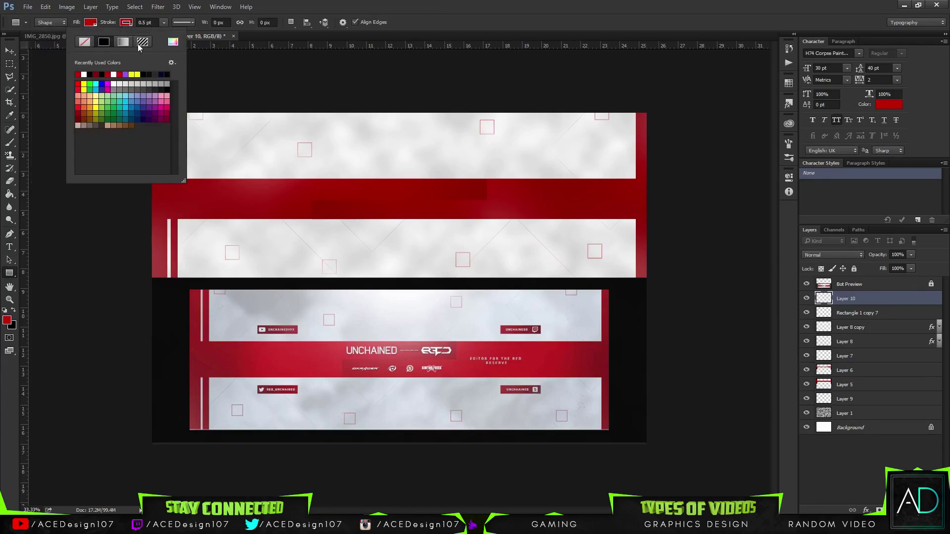
click(84, 43)
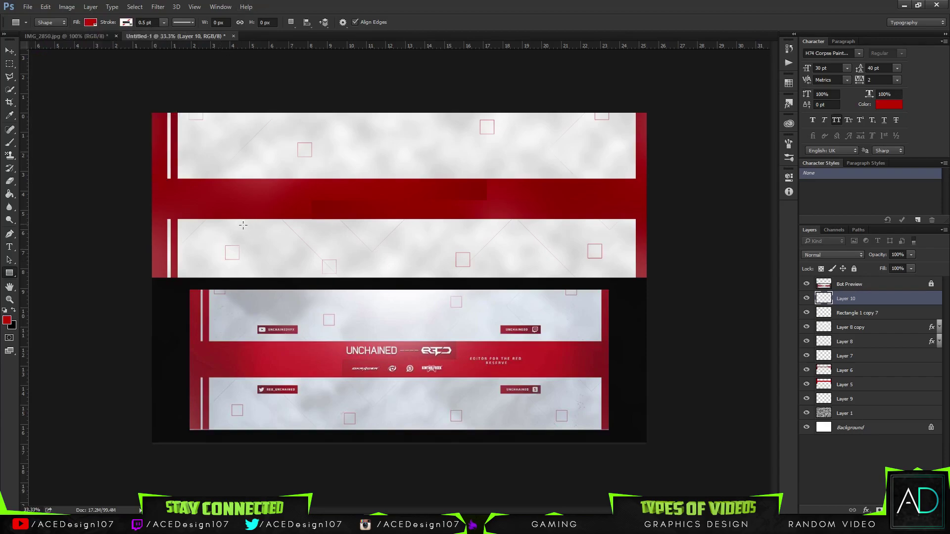
drag(242, 225, 288, 233)
key(v)
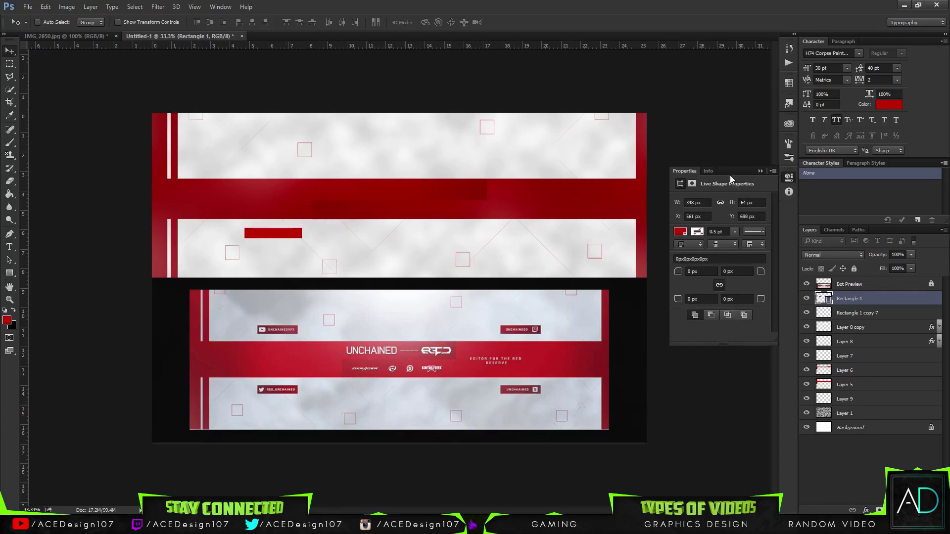
Add a Gradient Overlay to Rectangle 1, starting from the Foreground to Background preset.
click(760, 171)
right_click(874, 297)
click(802, 71)
click(591, 179)
click(754, 88)
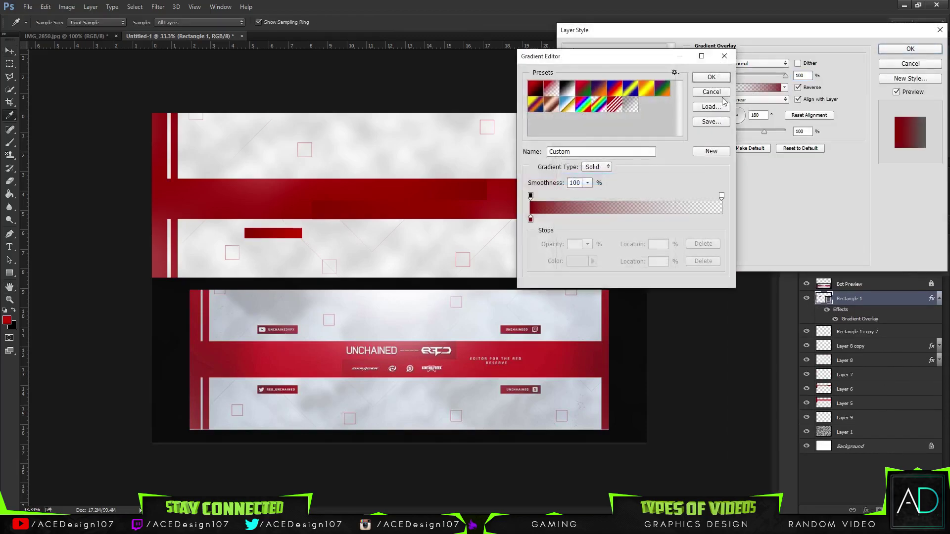
click(531, 218)
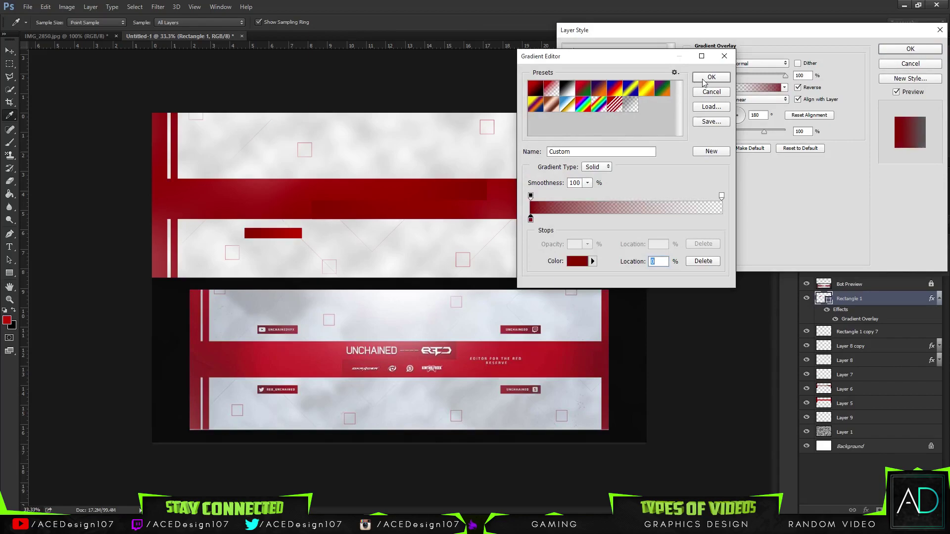
click(534, 92)
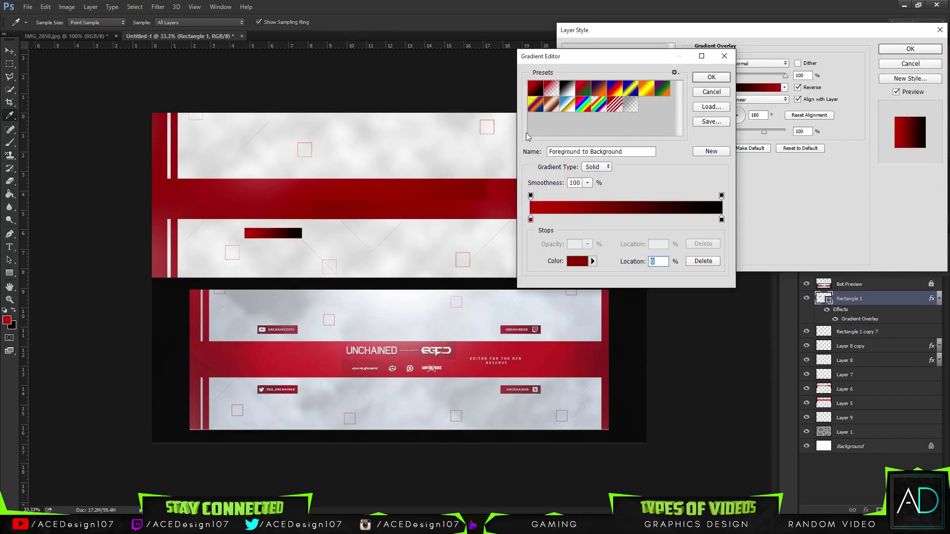
Delete the black gradient stop and set the left stop to dark red 700000.
click(722, 219)
click(703, 260)
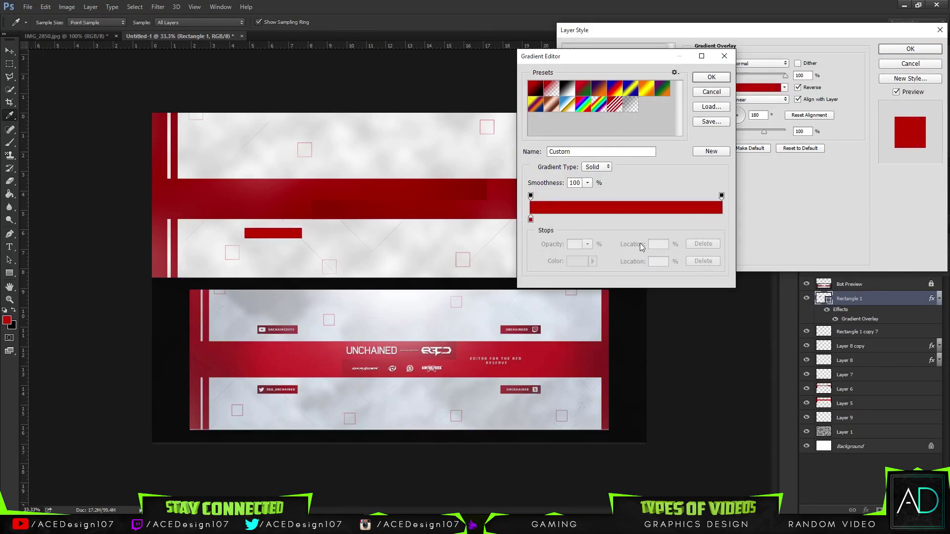
click(531, 220)
click(577, 261)
click(768, 183)
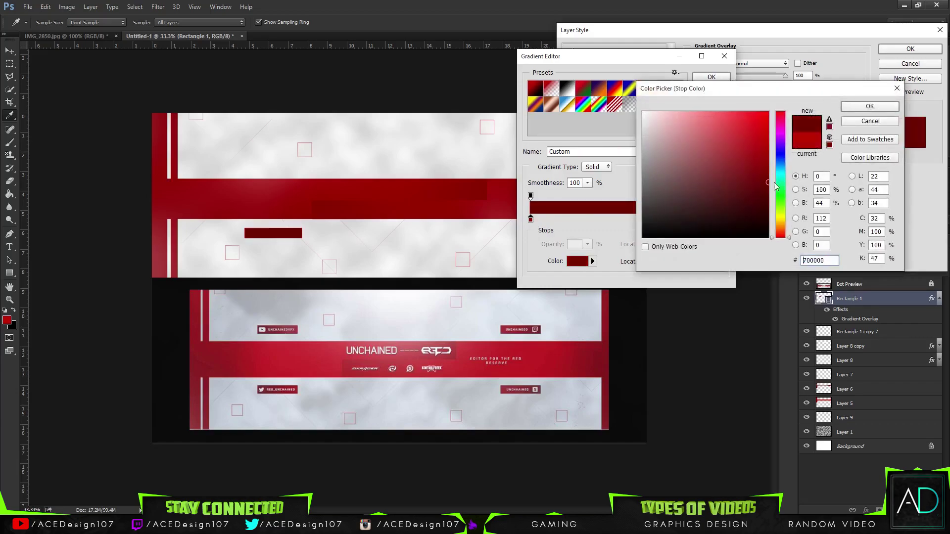
click(856, 107)
Use a dark maroon Foreground to Transparent gradient at about 60% opacity.
click(722, 220)
click(577, 262)
click(869, 106)
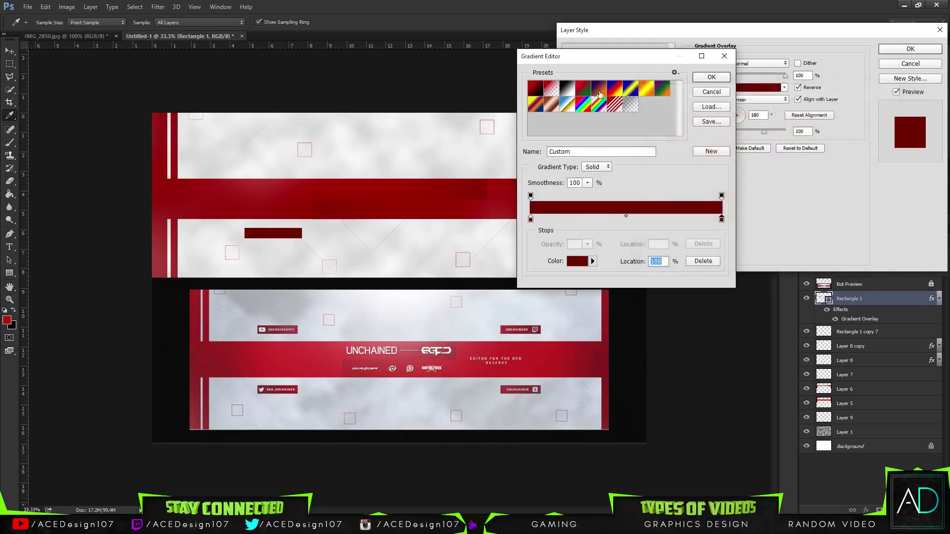
click(551, 89)
click(530, 220)
click(571, 261)
key(ctrl+v)
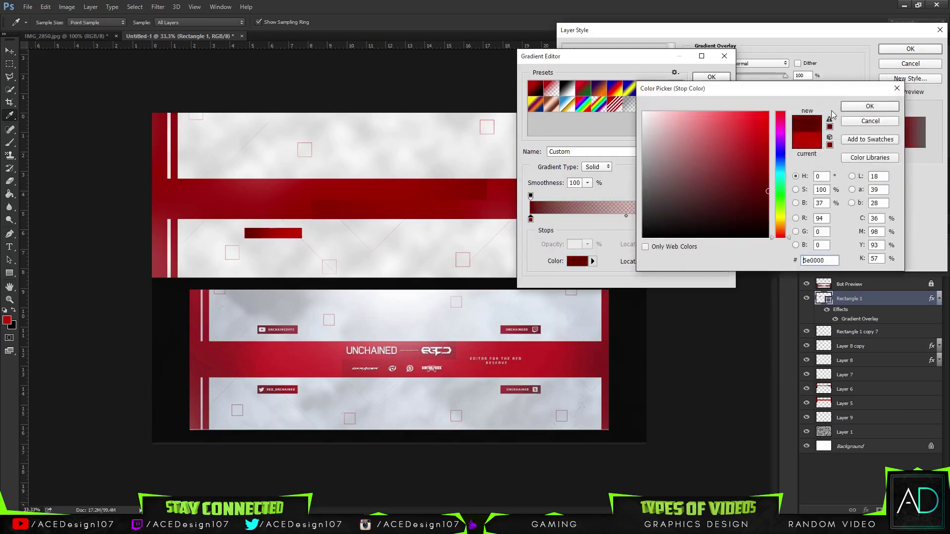
key(Return)
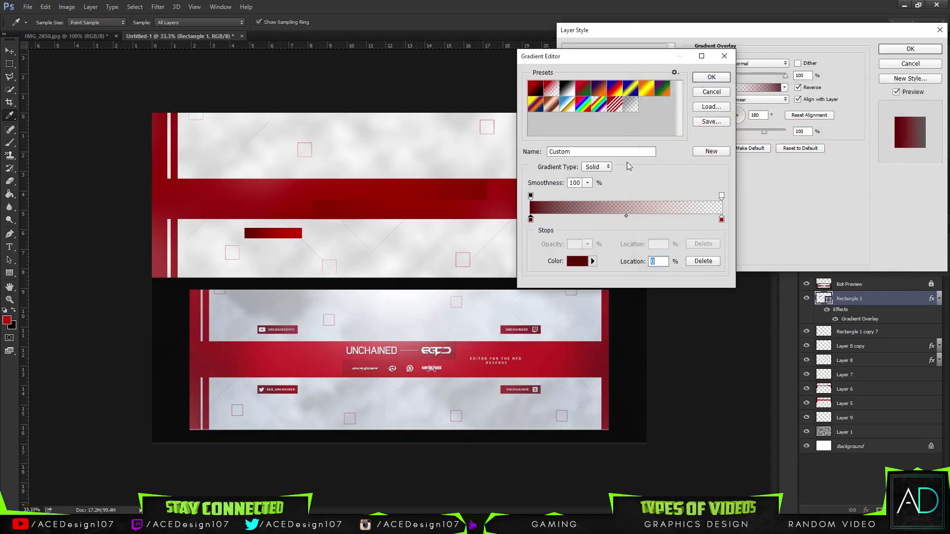
click(711, 76)
drag(785, 75, 766, 79)
click(890, 48)
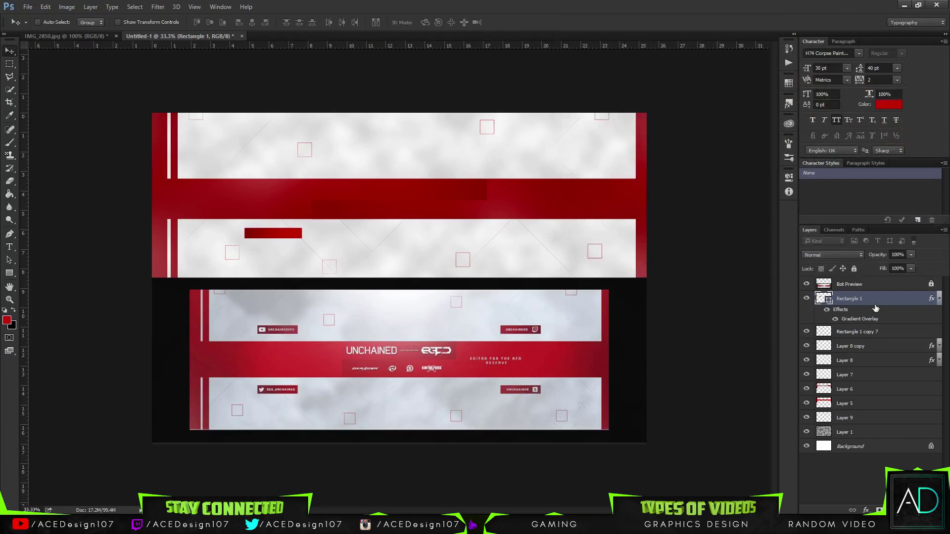
Rasterize Rectangle 1 and move a duplicate up into the upper white band.
right_click(875, 308)
click(782, 201)
key(ctrl+j)
key(ctrl+t)
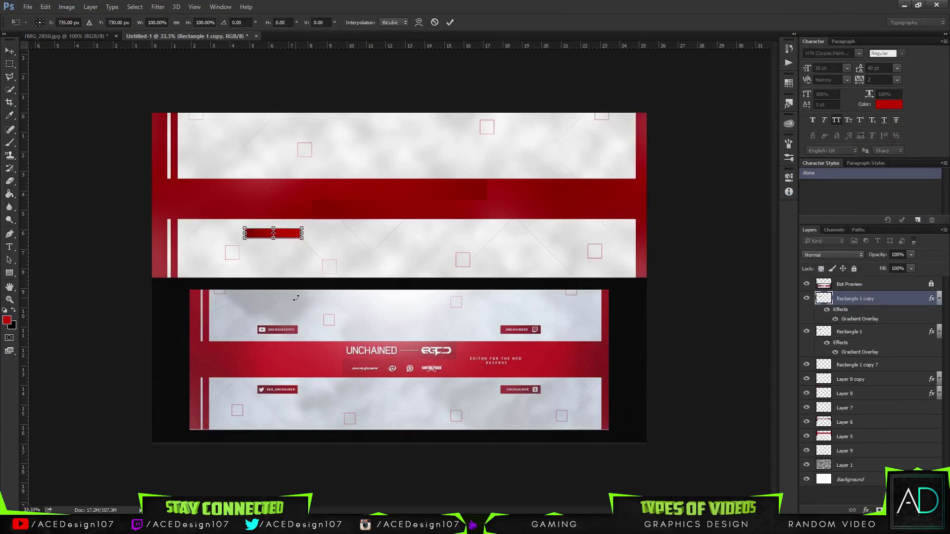
drag(285, 236, 297, 170)
key(Return)
Duplicate the upper block to the upper band's right side and test flip transforms.
key(ctrl+j)
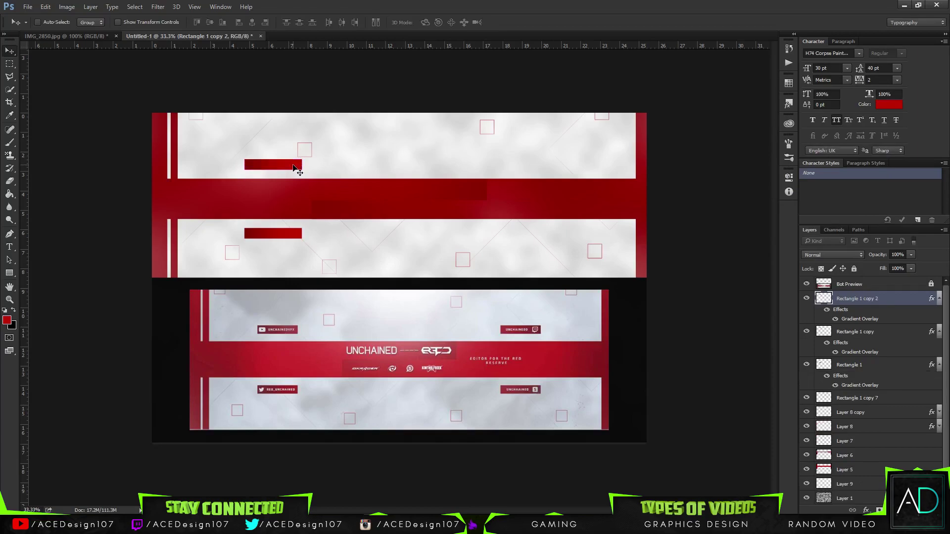
drag(297, 169, 550, 177)
key(ctrl)
key(ctrl+t)
right_click(550, 173)
click(587, 320)
right_click(543, 162)
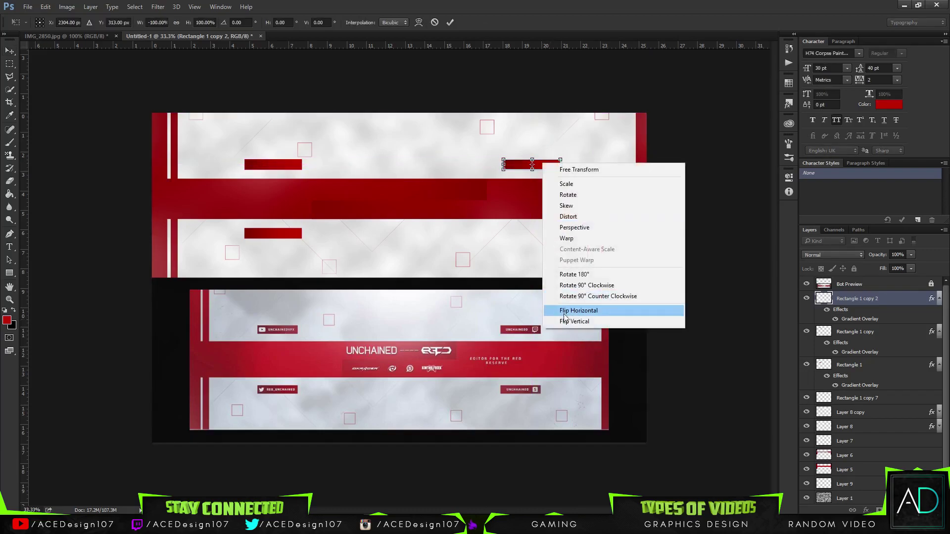
click(565, 313)
right_click(546, 170)
click(564, 326)
key(Return)
Bake the gradient effect into the right block and mirror it horizontally.
key(ctrl+t)
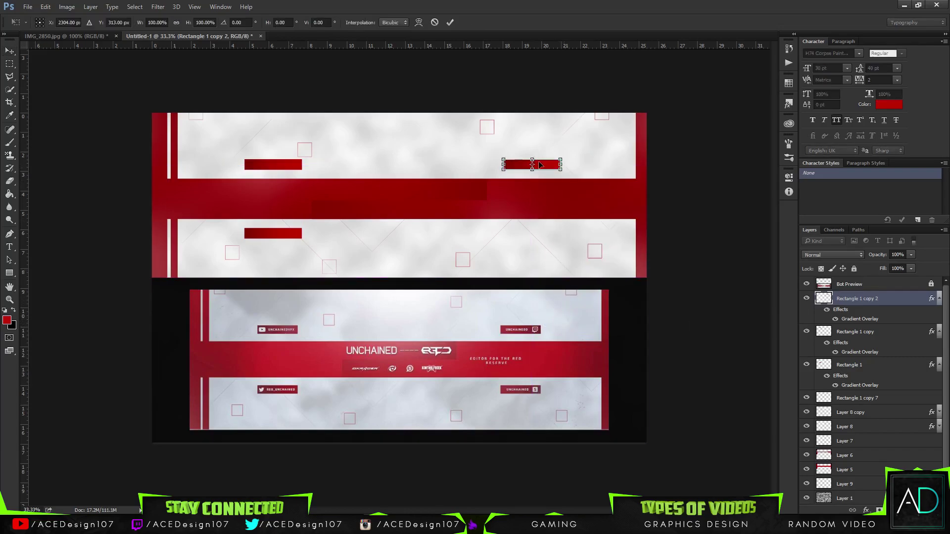
right_click(539, 163)
click(575, 310)
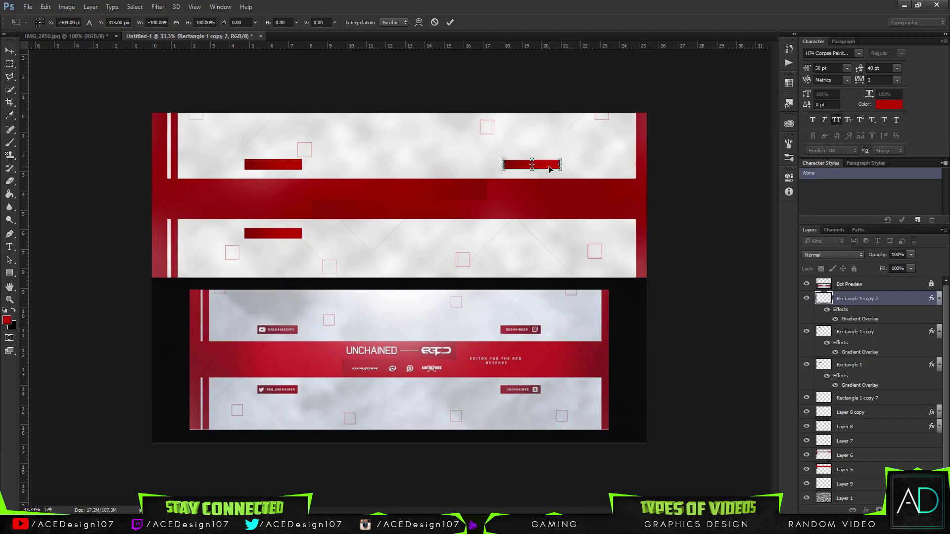
right_click(549, 169)
click(594, 312)
key(Return)
right_click(886, 298)
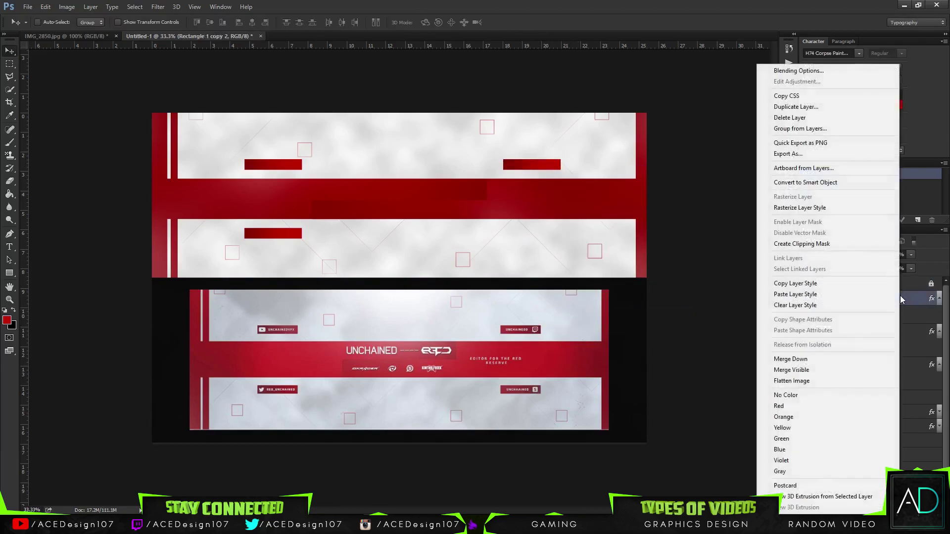
click(839, 208)
key(ctrl+t)
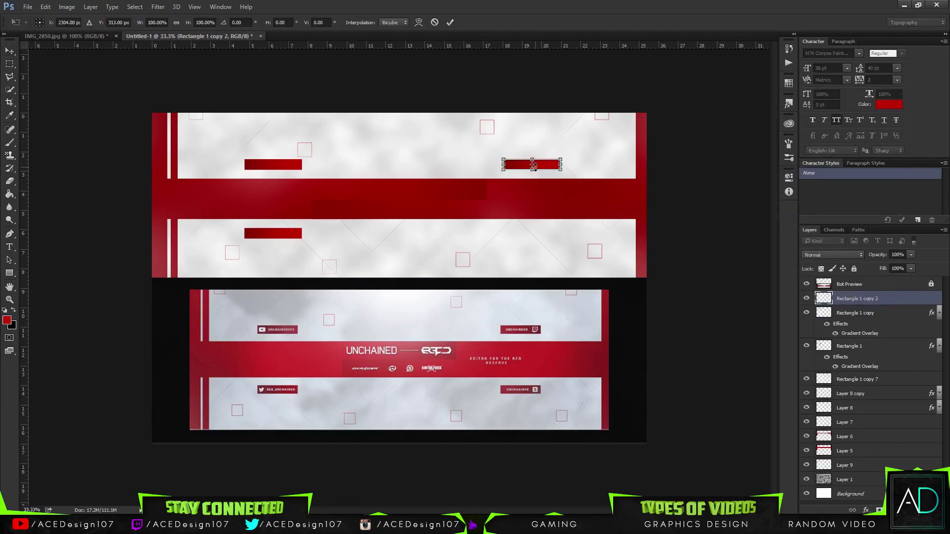
right_click(533, 167)
click(578, 318)
key(Return)
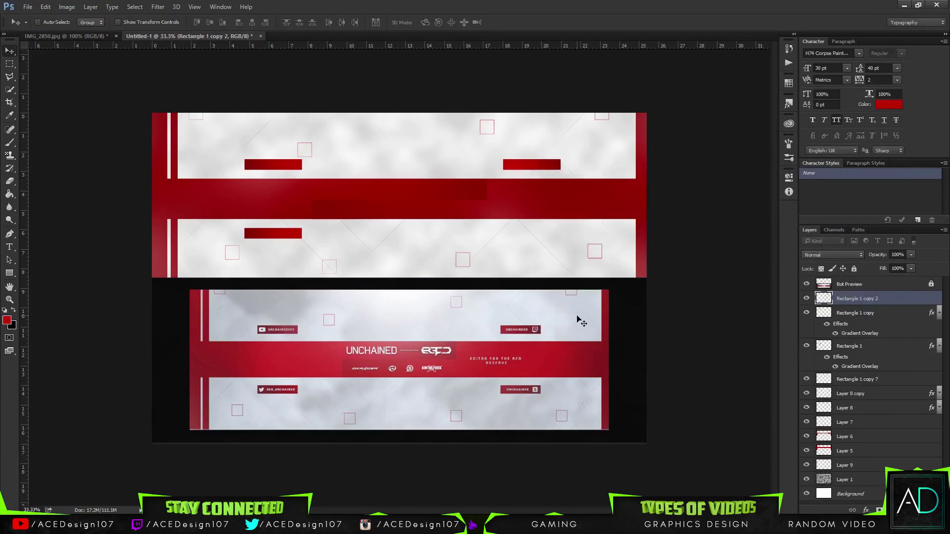
Duplicate the mirrored block down to the lower band's right side.
alt+click(581, 322)
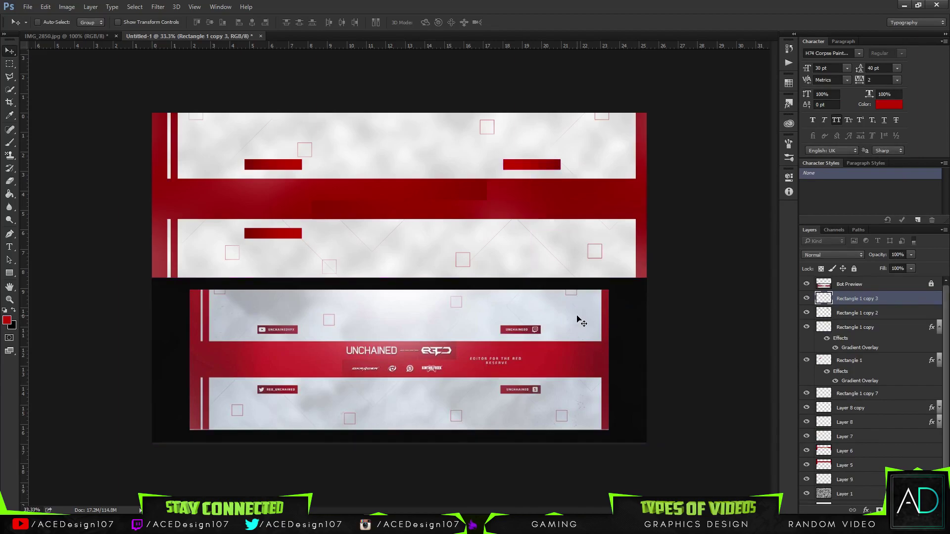
drag(562, 198, 571, 232)
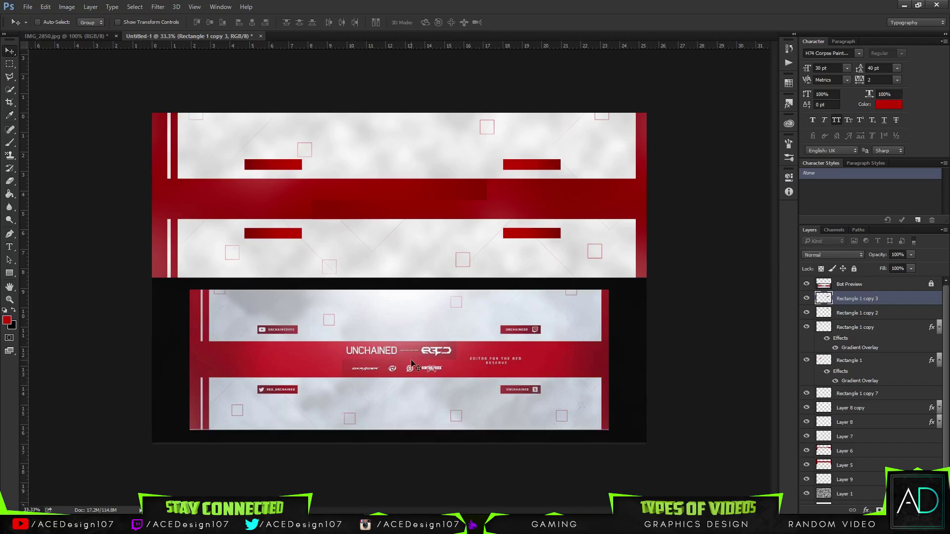
key(t)
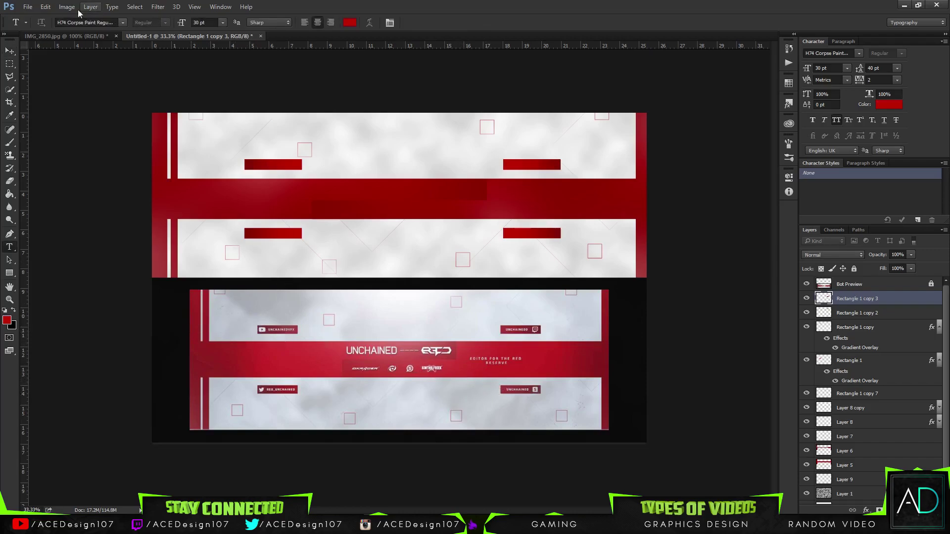
Open Icons GFX PACK.psd from the GFX Packs folder in Documents.
click(27, 7)
click(33, 28)
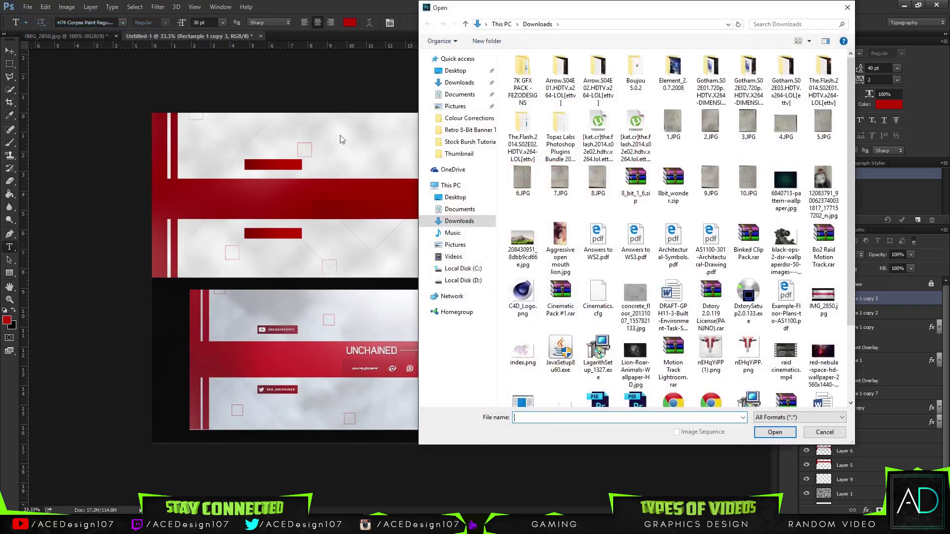
click(460, 94)
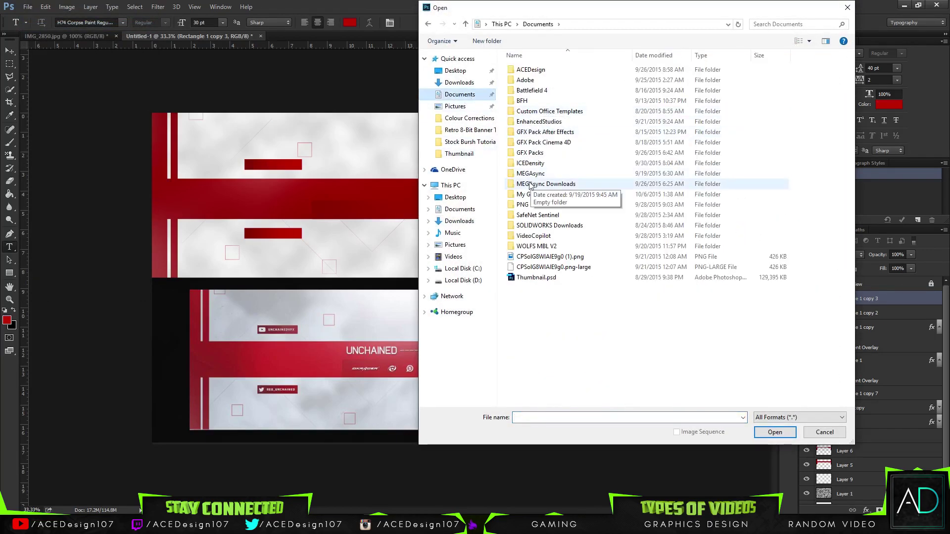
double_click(523, 153)
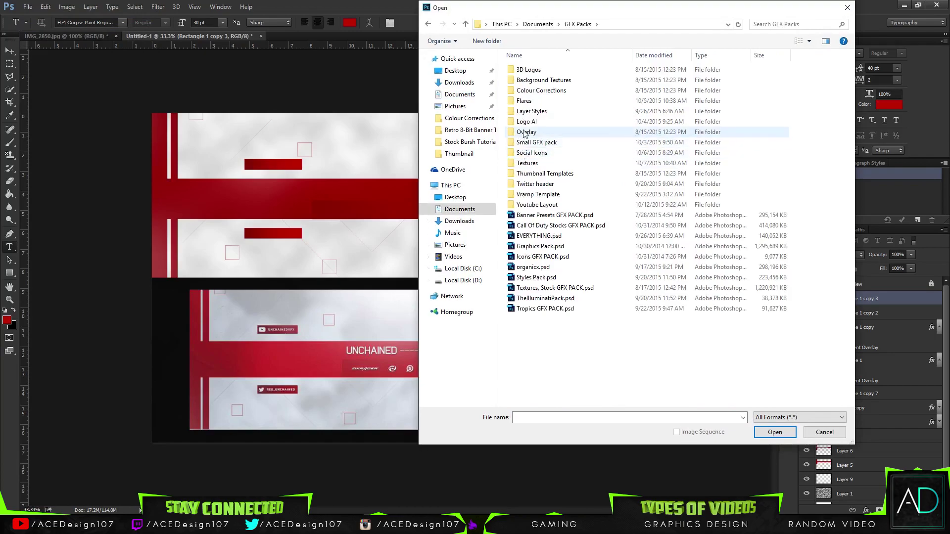
double_click(543, 256)
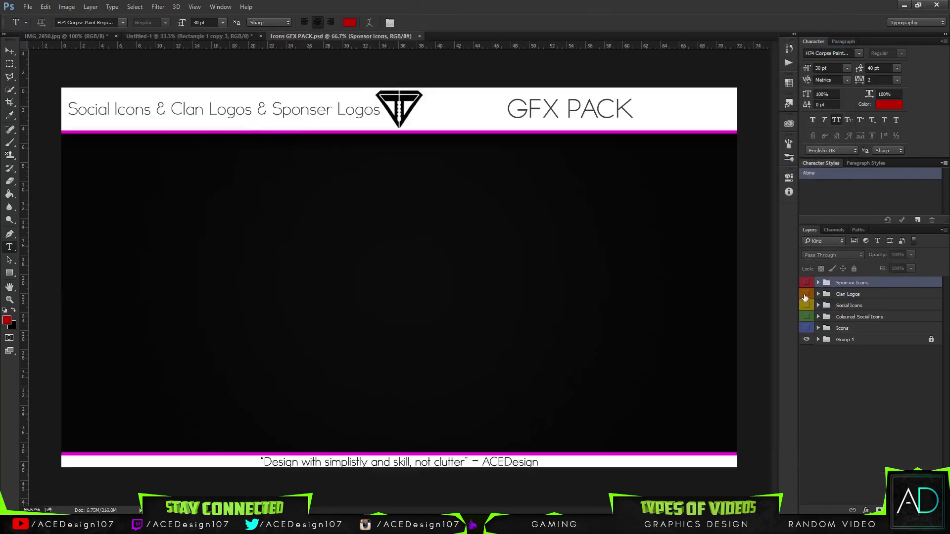
Preview each icon group in turn: Sponsor Icons, Clan Logos, Social Icons, Coloured Social Icons, Icons.
click(806, 294)
click(806, 294)
click(806, 283)
click(806, 283)
click(806, 294)
click(806, 294)
click(806, 305)
click(806, 306)
click(806, 317)
click(806, 317)
click(806, 328)
click(806, 328)
Leave only the white Social Icons group visible and expand it to list its icons.
click(807, 317)
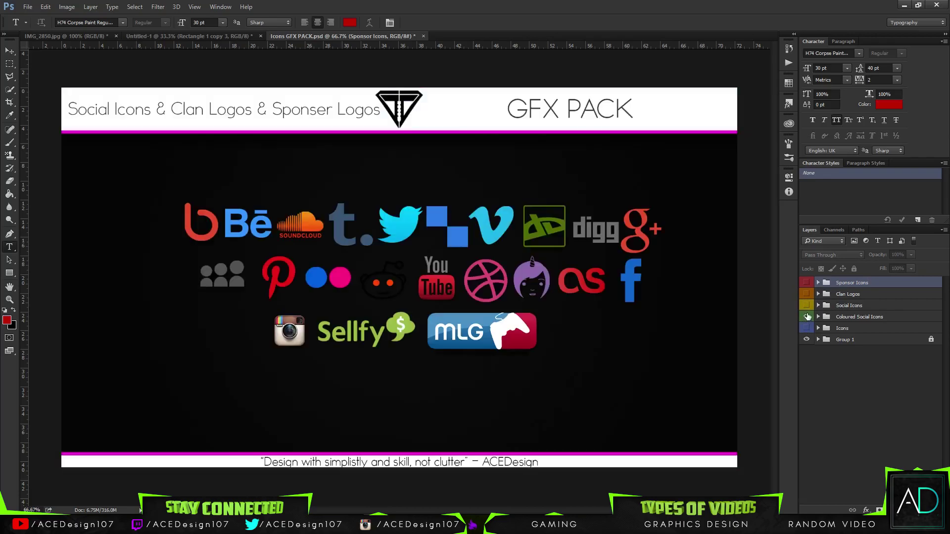
click(807, 316)
click(806, 317)
click(806, 306)
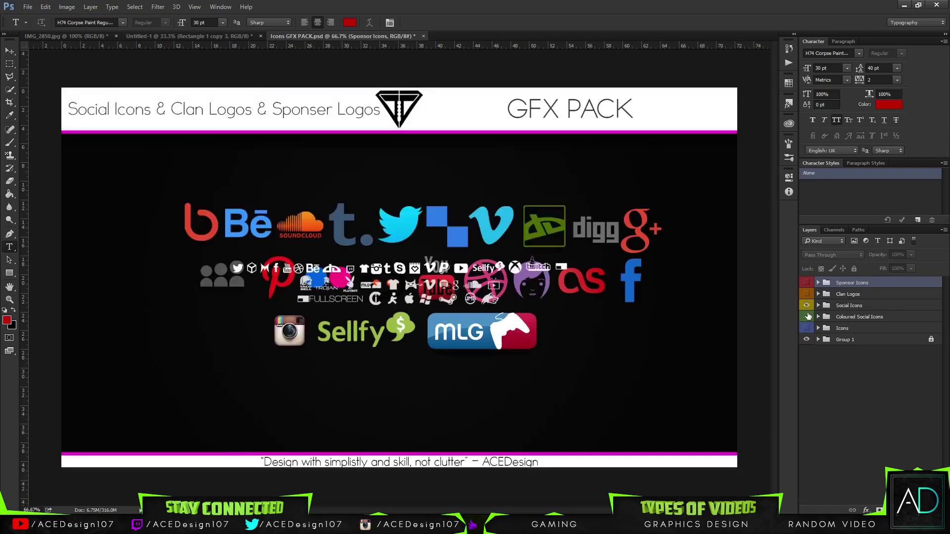
click(806, 317)
click(817, 305)
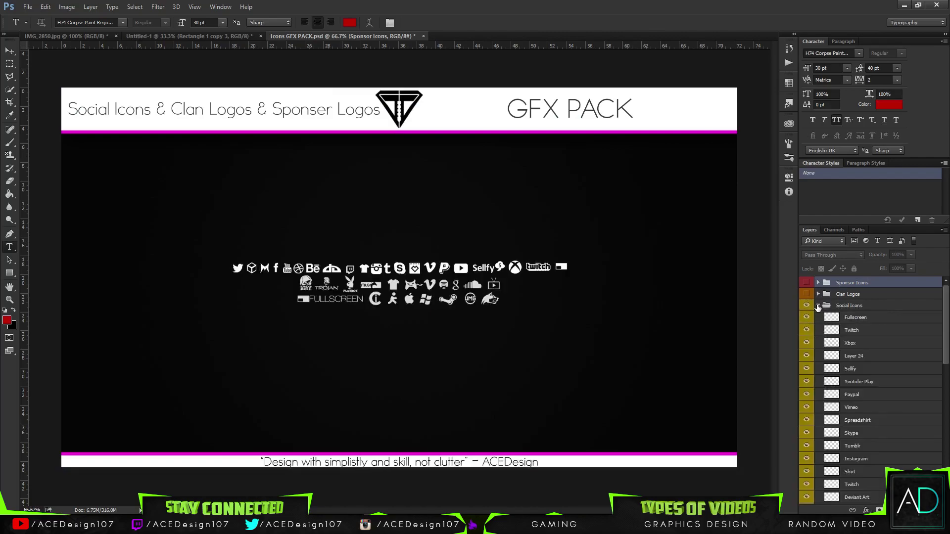
Switch to the Move tool and hide the YouTube icon layer in the icon pack.
click(79, 35)
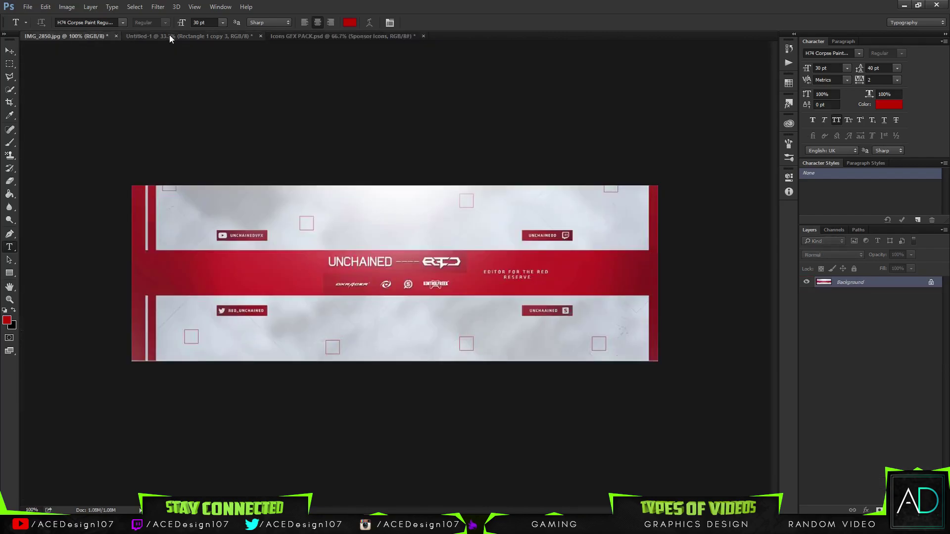
click(13, 54)
click(306, 36)
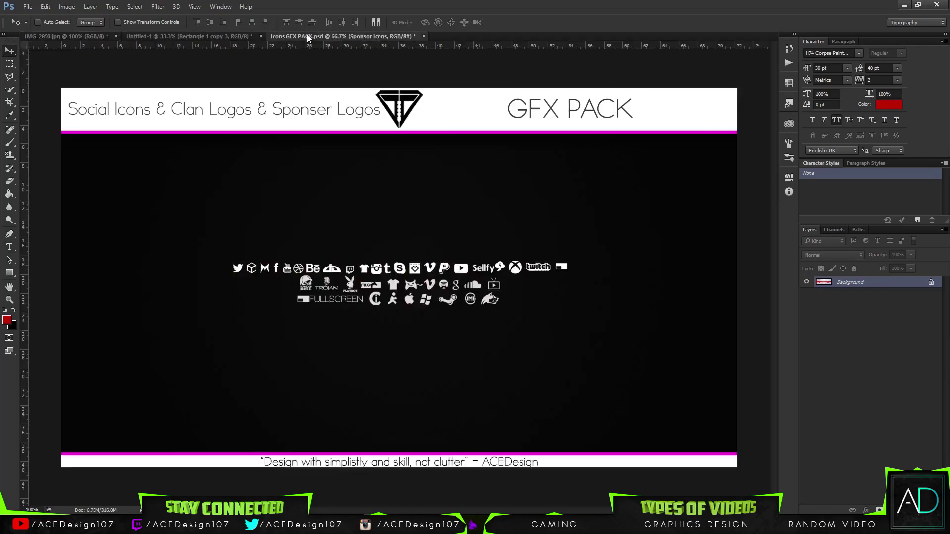
scroll(847, 315, up, 3)
scroll(847, 316, up, 2)
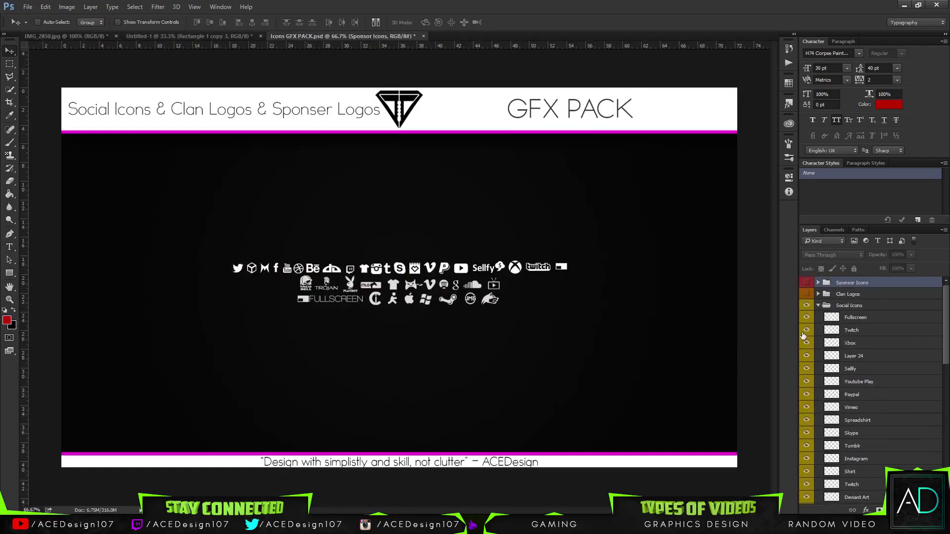
click(806, 330)
click(807, 330)
scroll(806, 409, down, 5)
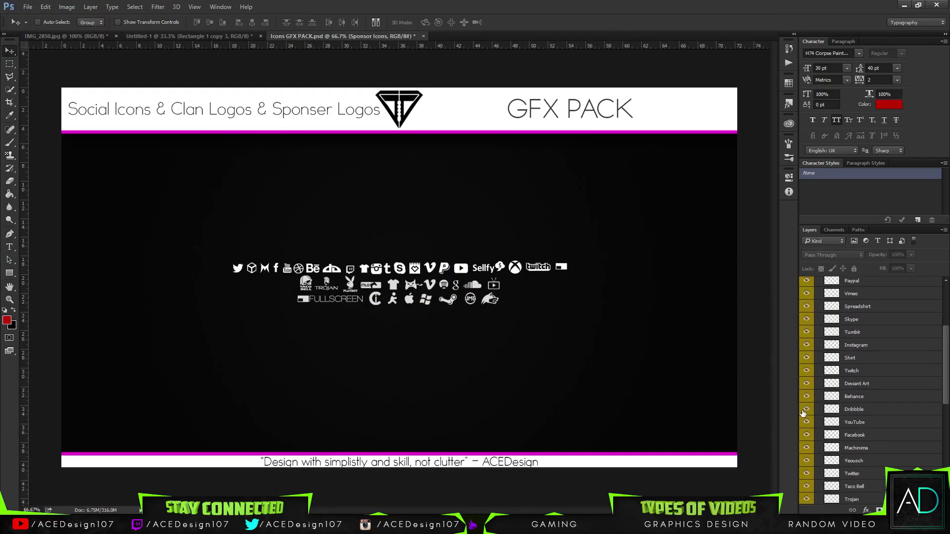
click(806, 423)
Drag the Twitter icon layer onto the Untitled-1 header document.
scroll(807, 422, down, 3)
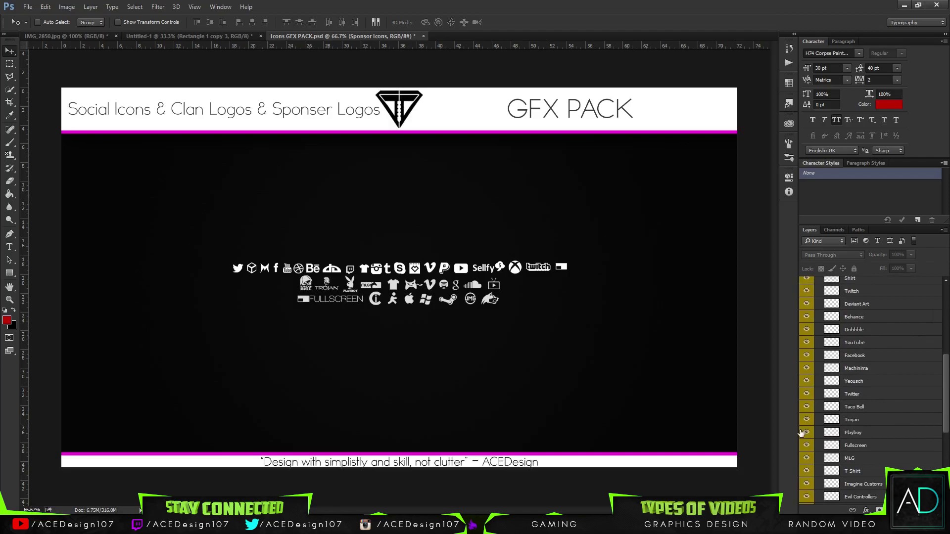
scroll(804, 430, down, 7)
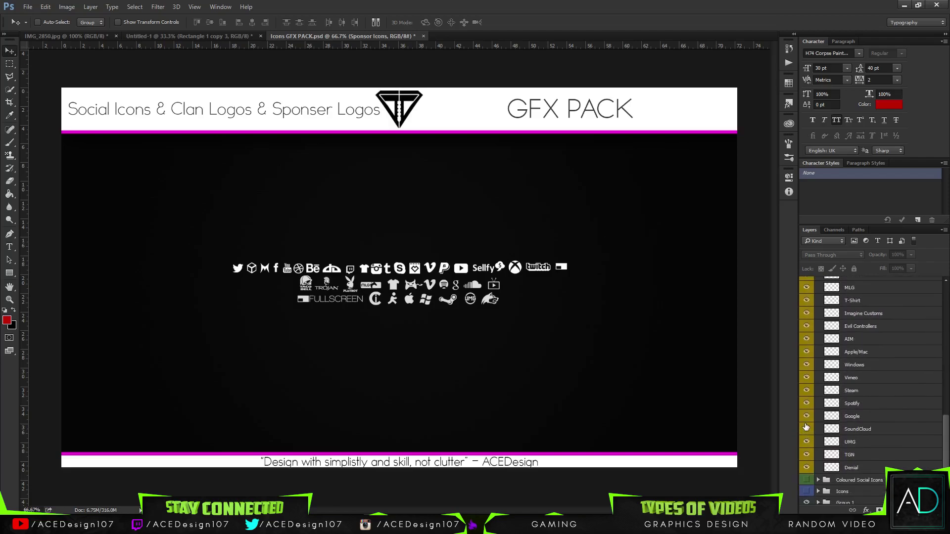
scroll(804, 428, up, 5)
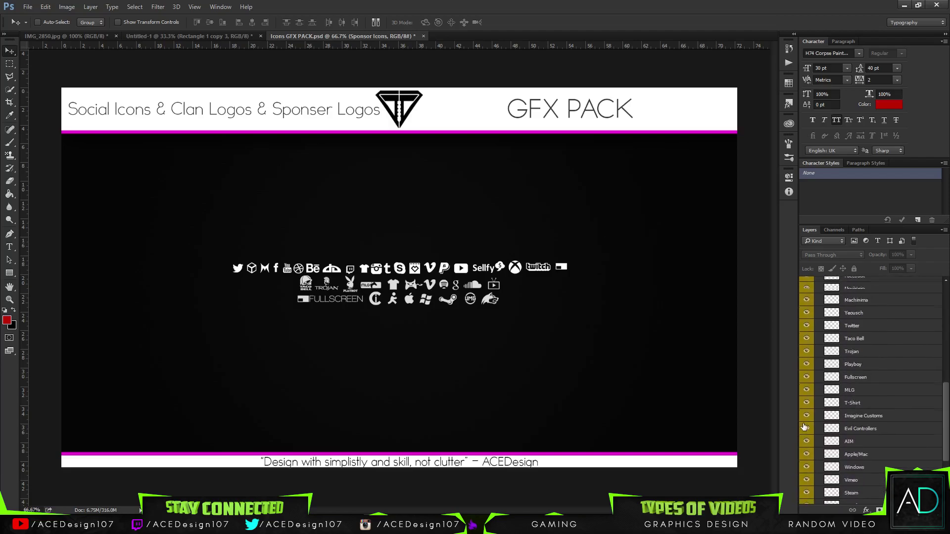
scroll(803, 424, up, 3)
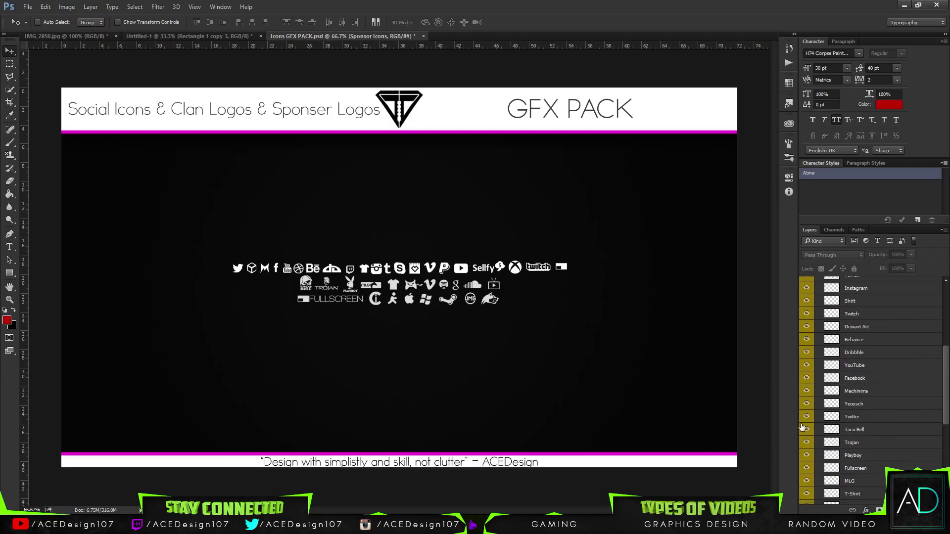
click(868, 422)
drag(242, 273, 260, 229)
Scale the Twitter icon down to about 78% with Free Transform.
key(ctrl+t)
key(Return)
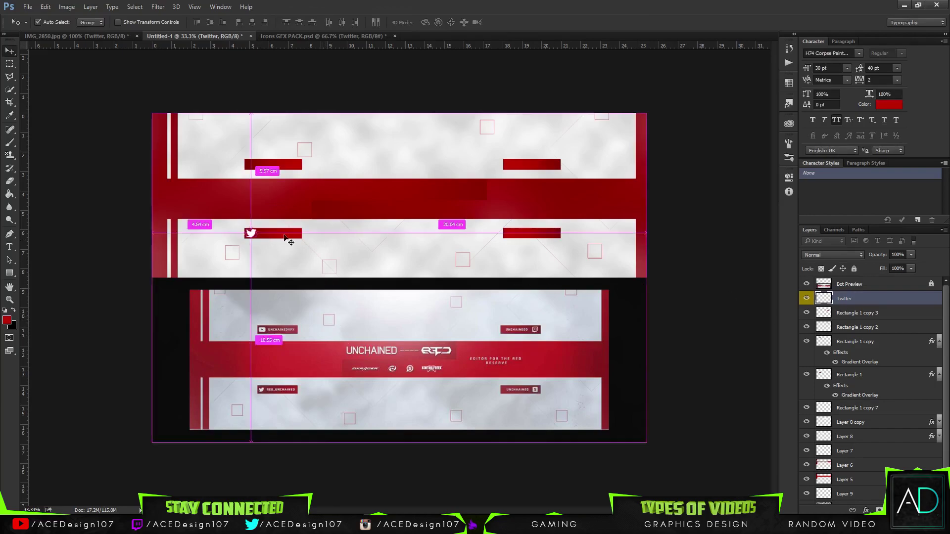
key(ctrl+t)
drag(258, 229, 258, 229)
key(Return)
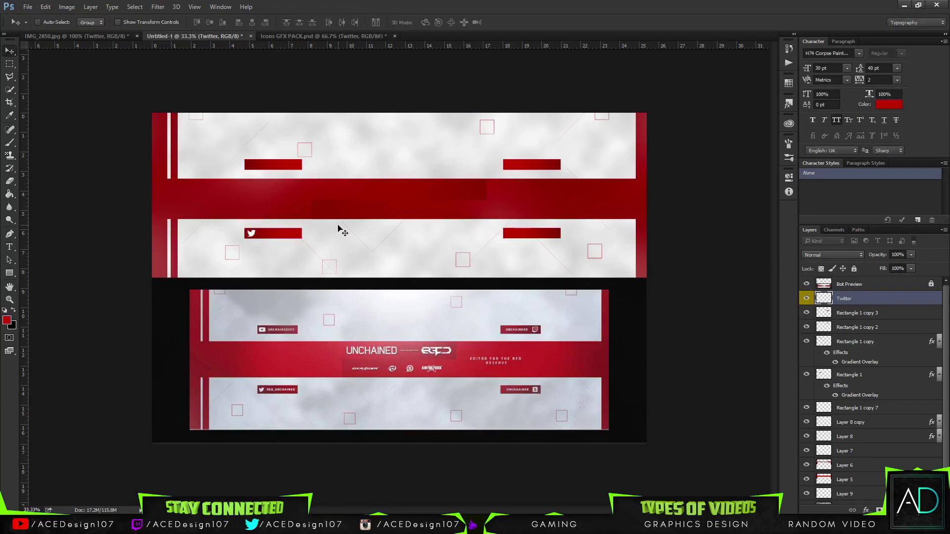
Set the Type tool to white (ffffff) Bebas Neue Regular.
key(t)
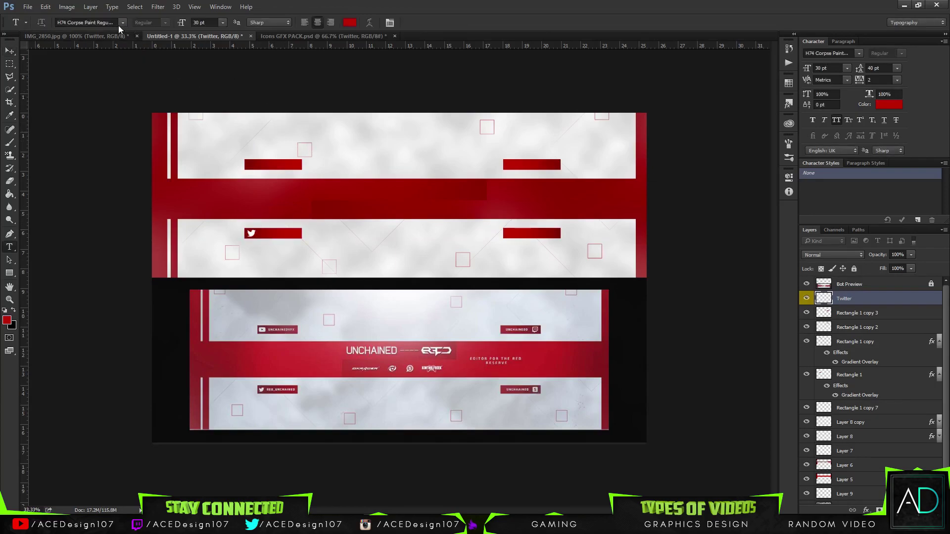
click(350, 22)
text(ffffff)
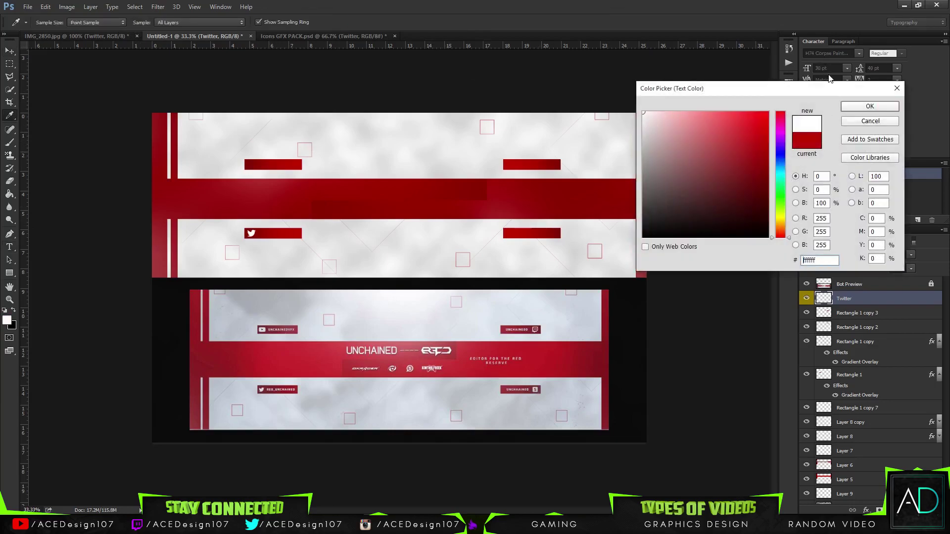
click(847, 107)
click(89, 22)
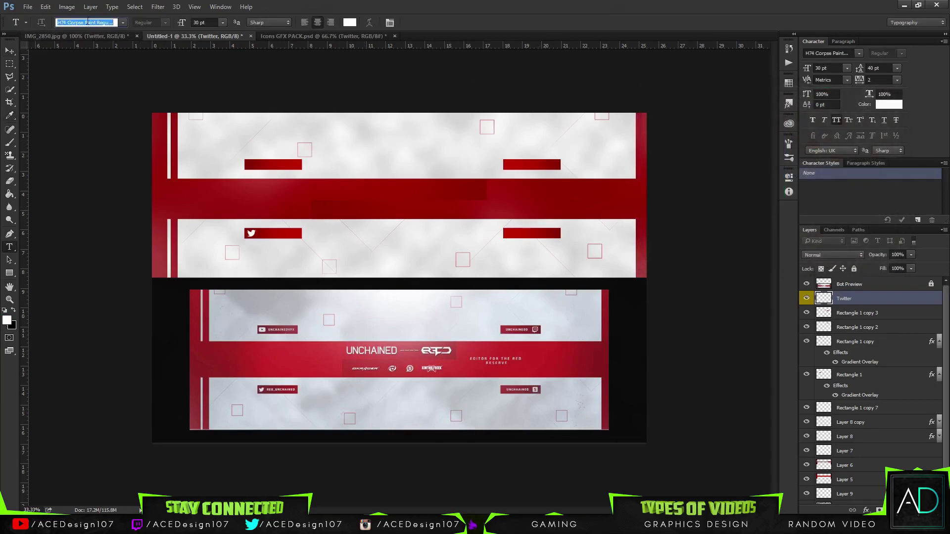
text(beb)
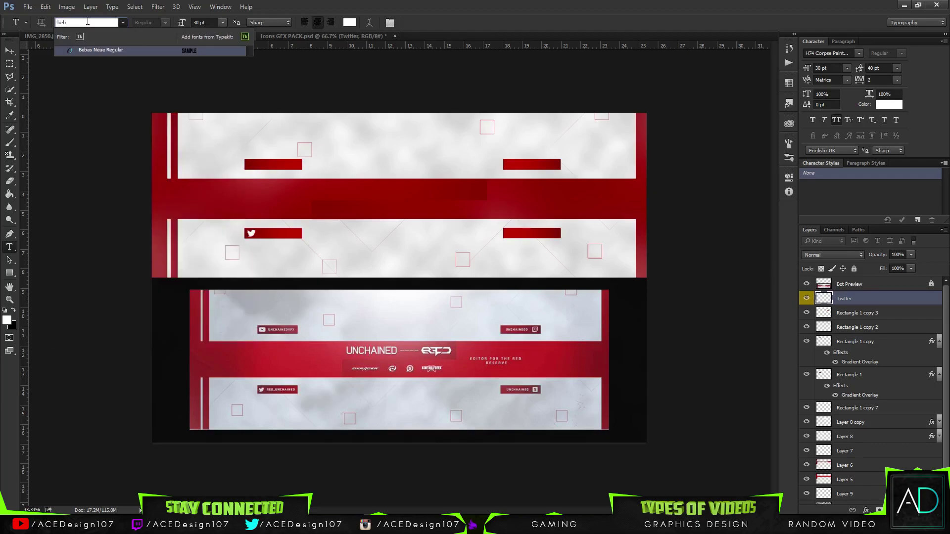
key(Return)
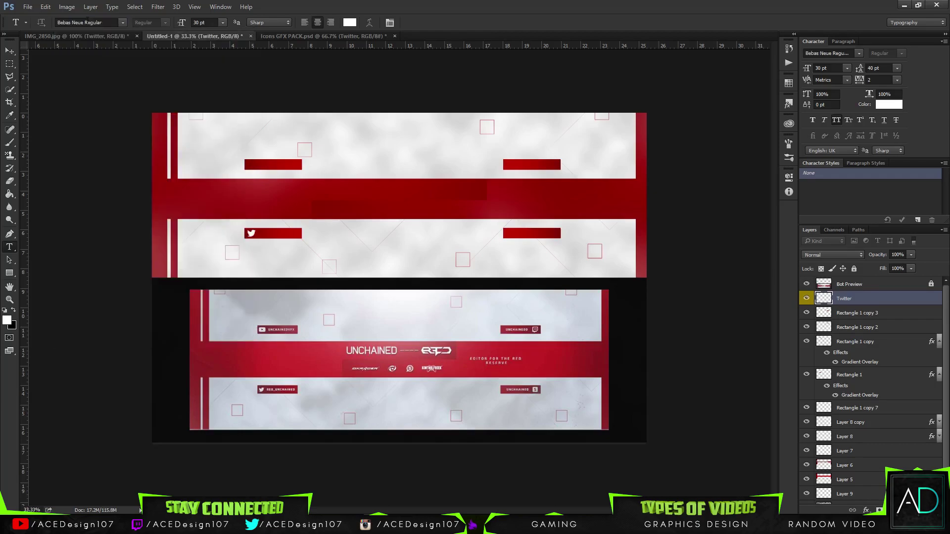
Type RED_UNCHAINED in the lower-left Twitter bar.
click(261, 234)
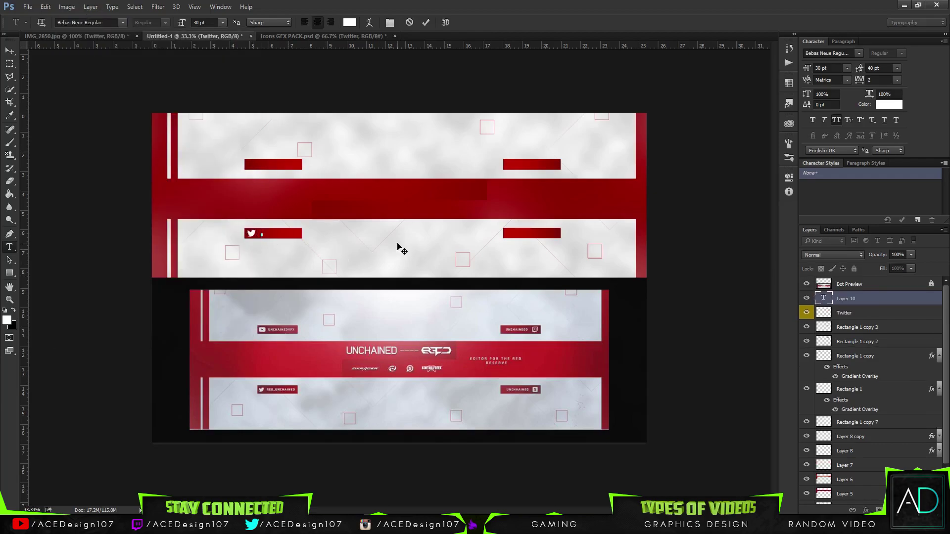
text(RED_UNCHAINED)
key(ctrl+Return)
Shrink the RED_UNCHAINED text to about 10.29 pt beside the Twitter bird.
key(ctrl+t)
drag(316, 238, 288, 236)
key(Return)
key(ctrl+t)
key(Return)
key(ctrl+t)
key(Return)
key(t)
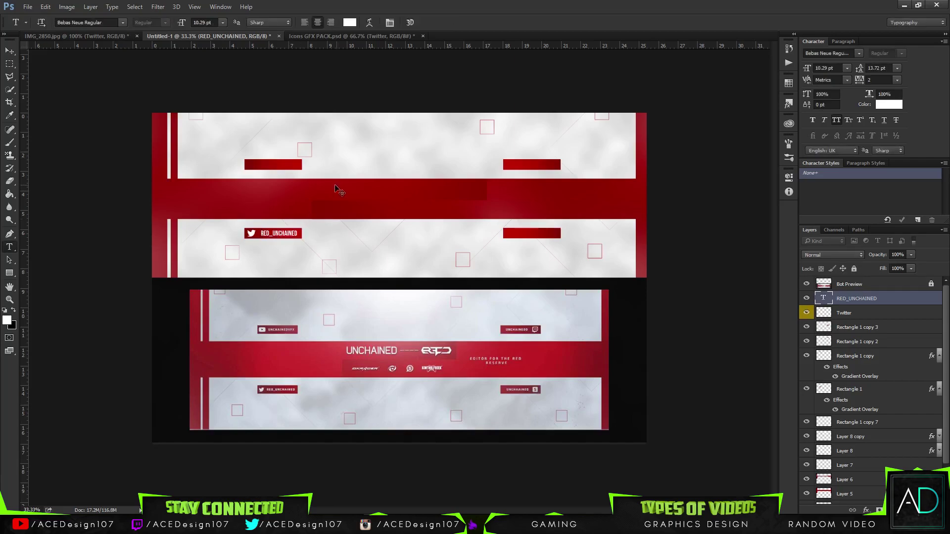
Reposition the RED_UNCHAINED text inside the bar, zoomed in to 66.7%.
key(ctrl+t)
drag(276, 230, 277, 231)
key(Return)
key(ctrl+plus)
key(ctrl+plus)
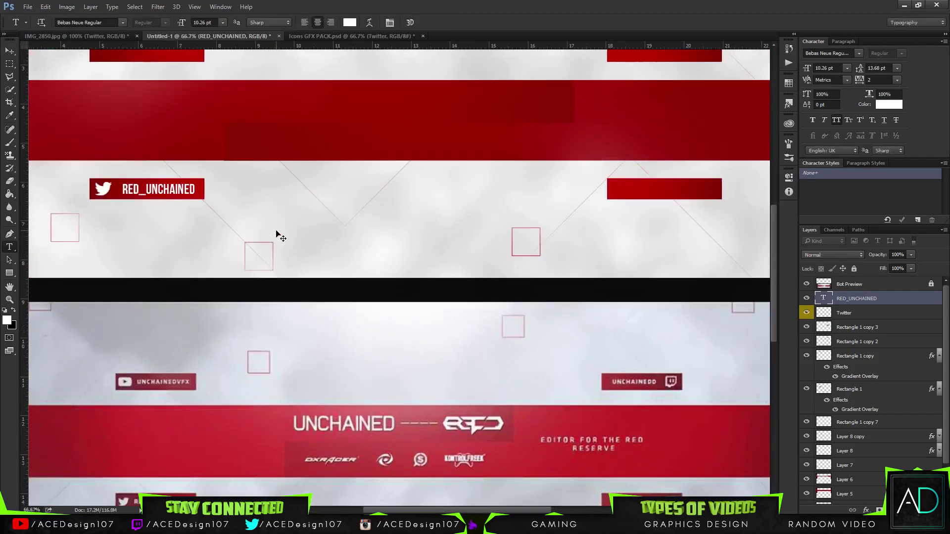
key(ctrl+t)
drag(158, 183, 158, 184)
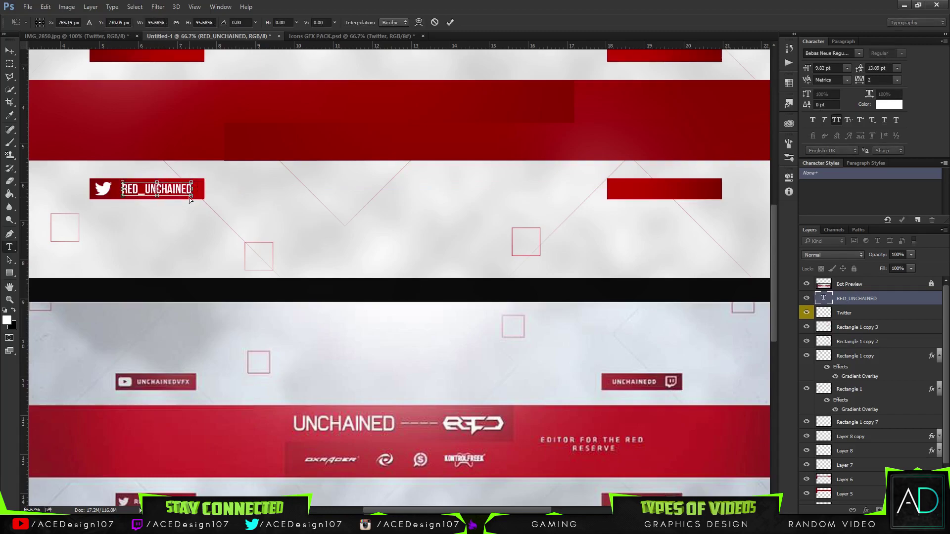
click(450, 22)
Widen the RED_UNCHAINED text's letter spacing to 200.
click(880, 80)
click(898, 80)
click(893, 236)
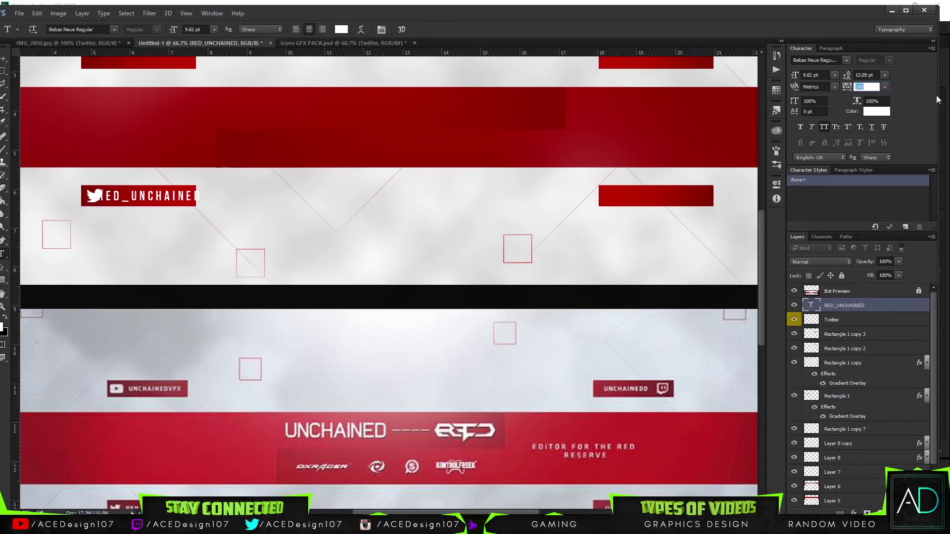
click(896, 81)
click(883, 87)
Shrink and nudge the RED_UNCHAINED text to 8.04 pt inside the red box.
key(ctrl+t)
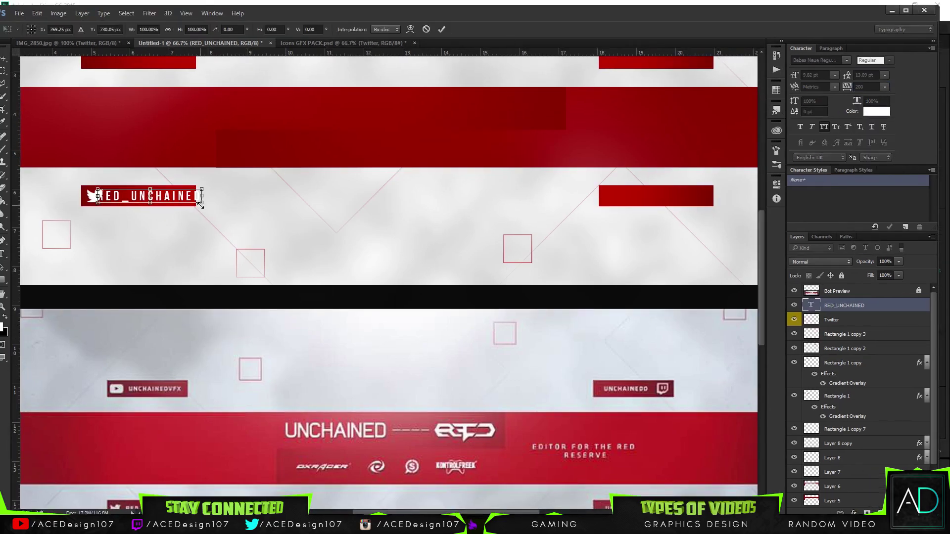
drag(201, 204, 192, 200)
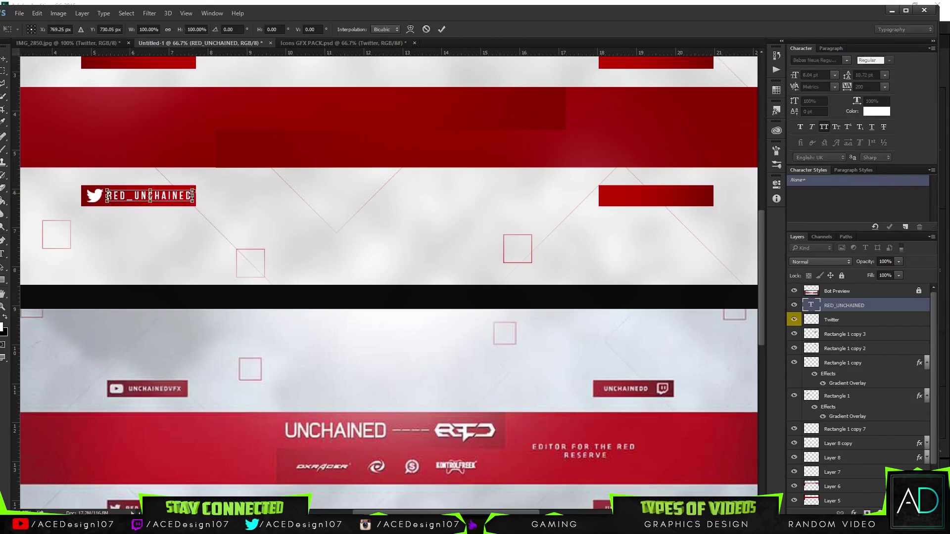
drag(166, 198, 171, 198)
key(Left)
key(Left)
key(Left)
key(Left)
key(Left)
key(Left)
key(Left)
key(Left)
key(Left)
key(Left)
key(Left)
key(Left)
key(Left)
key(Left)
key(Right)
key(Right)
key(Right)
key(Down)
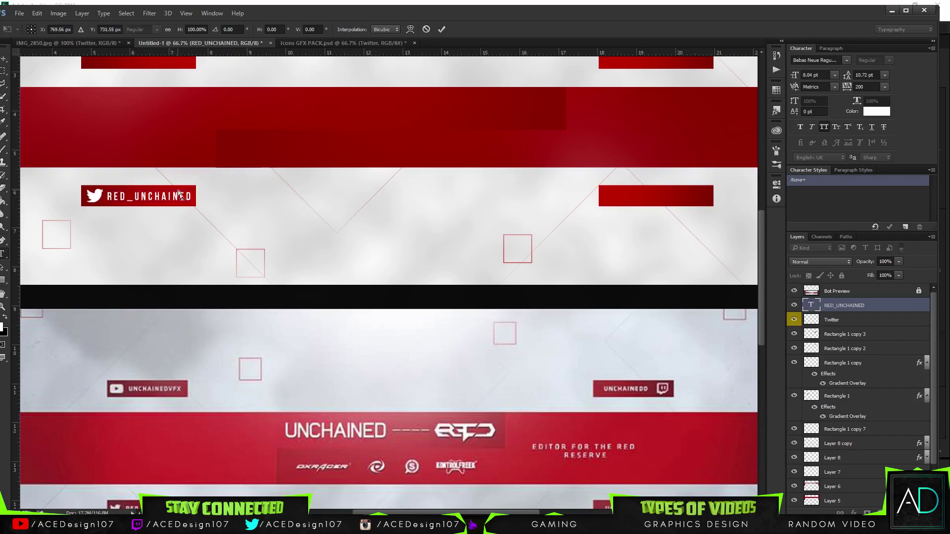
key(Return)
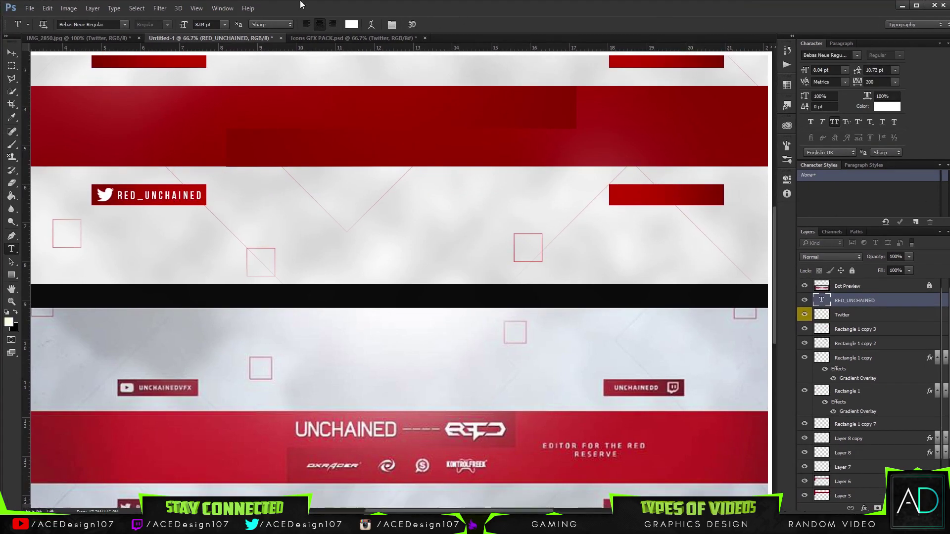
click(211, 13)
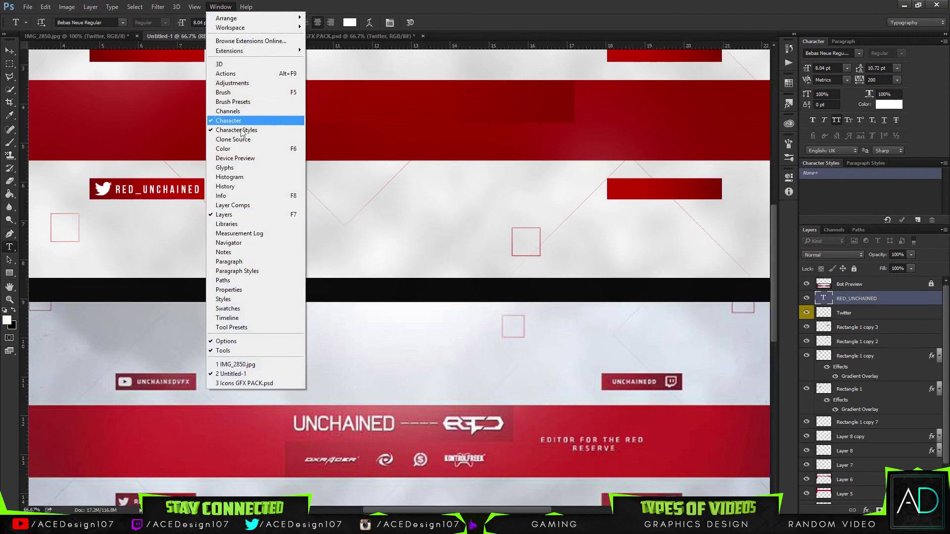
click(397, 28)
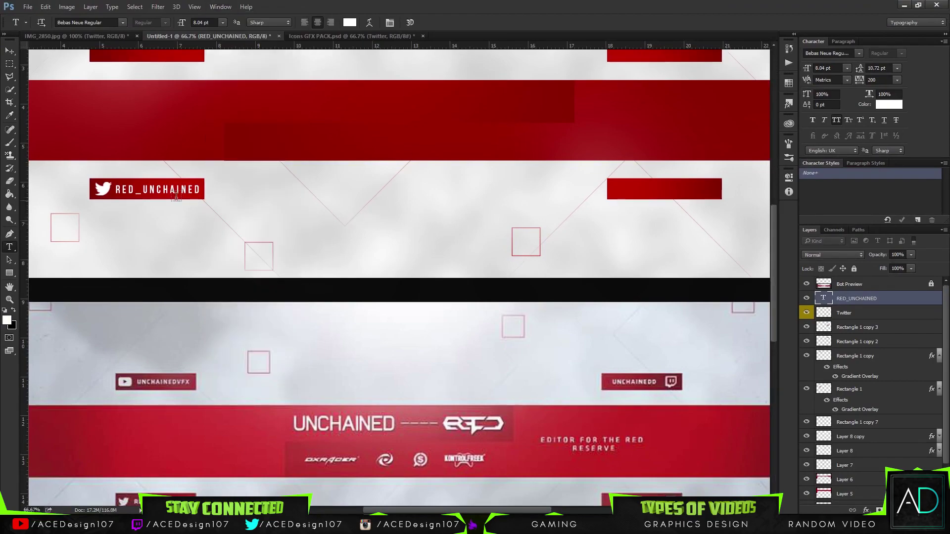
key(ctrl+t)
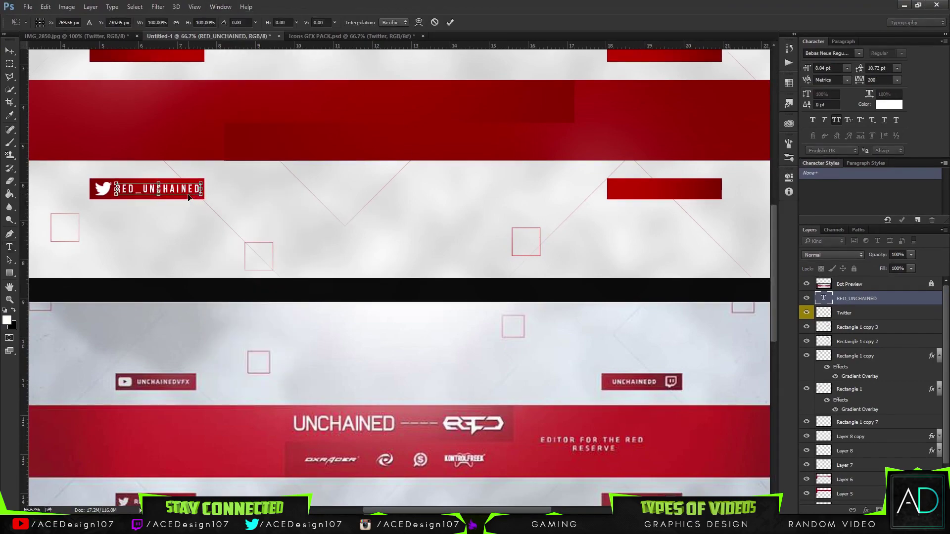
key(Return)
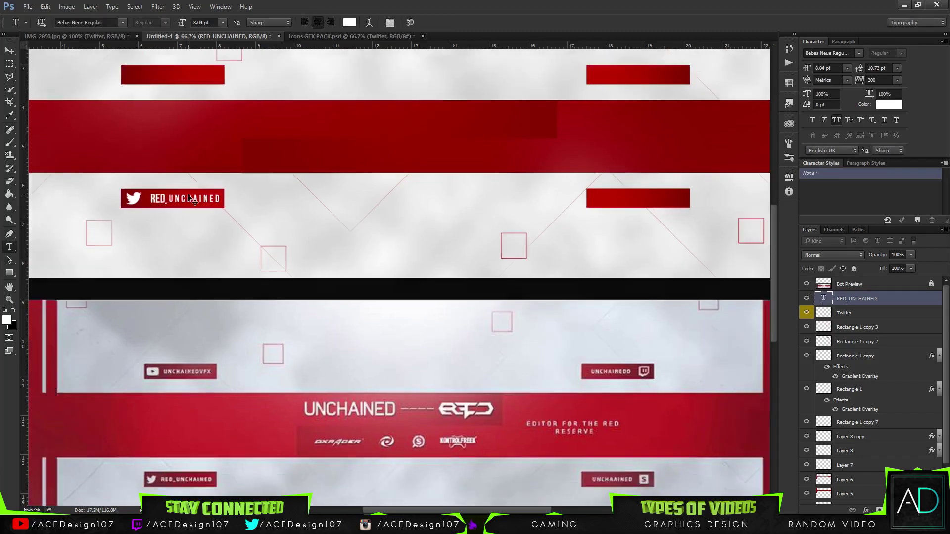
Select the Twitter and Rectangle 1 layers, previewing opacity and fill changes but keeping 100%.
scroll(191, 199, down, 2)
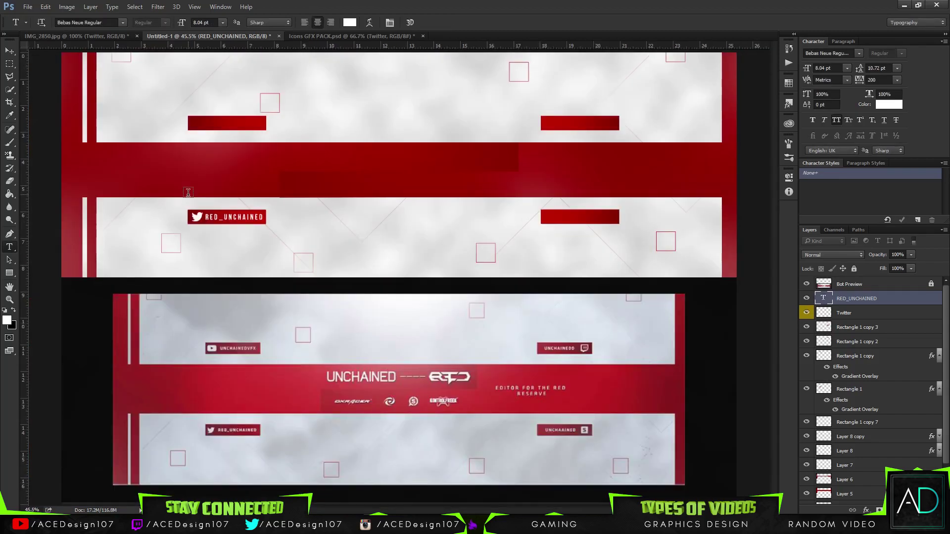
shift+click(885, 313)
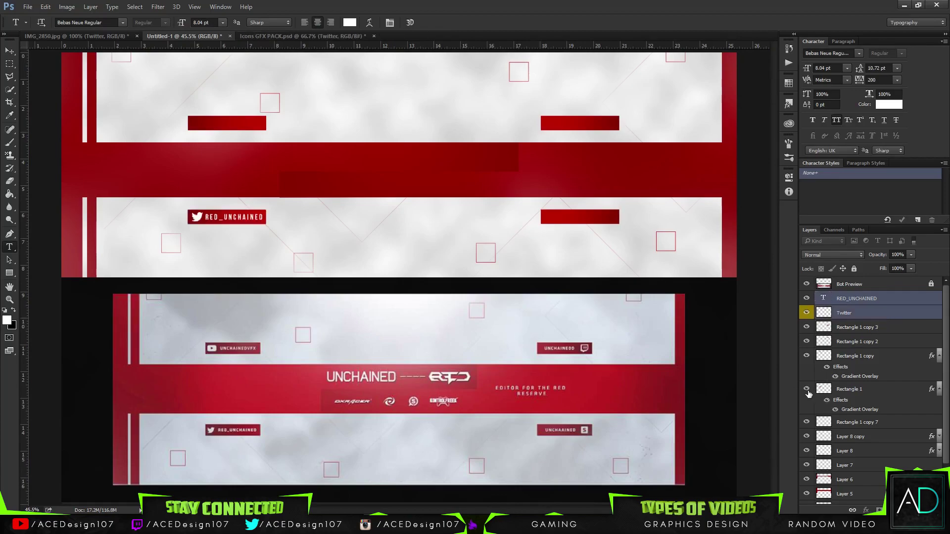
ctrl+click(867, 391)
mouse_move(903, 259)
mouse_down()
mouse_move(874, 262)
mouse_move(910, 265)
mouse_up()
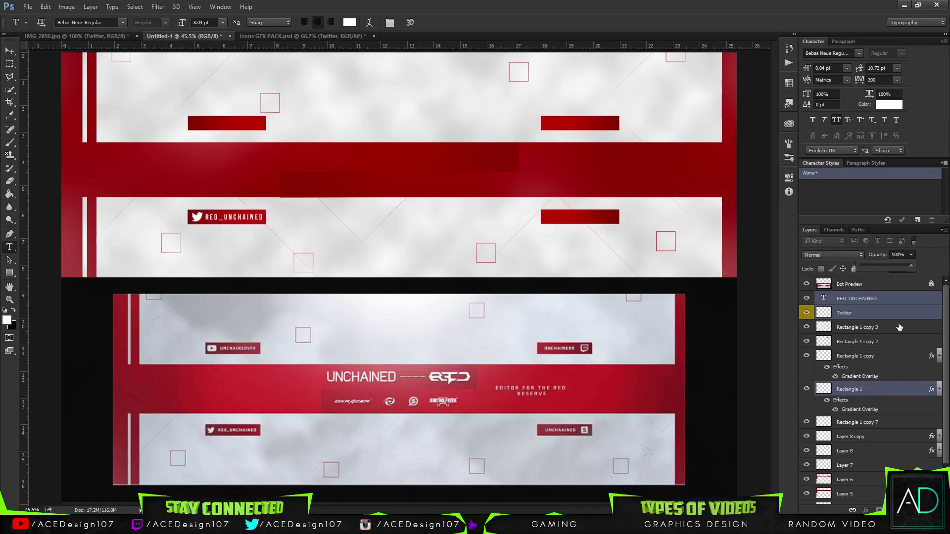
click(911, 269)
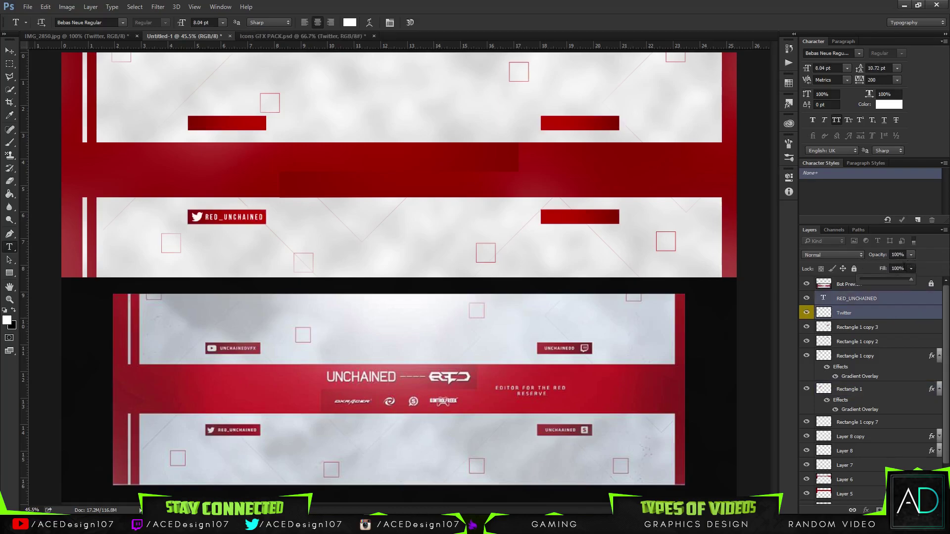
click(912, 263)
drag(879, 269, 911, 265)
Scale the four small bars, Twitter icon and RED_UNCHAINED text together to 81%.
click(886, 391)
ctrl+click(891, 359)
ctrl+click(890, 344)
ctrl+click(888, 327)
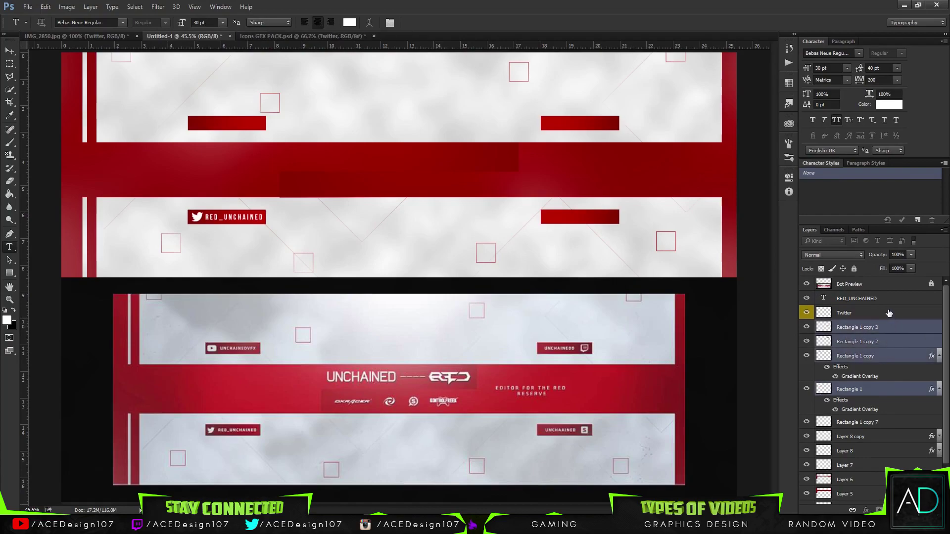
ctrl+click(888, 312)
ctrl+click(888, 299)
key(ctrl+t)
drag(619, 223, 564, 200)
key(Return)
key(t)
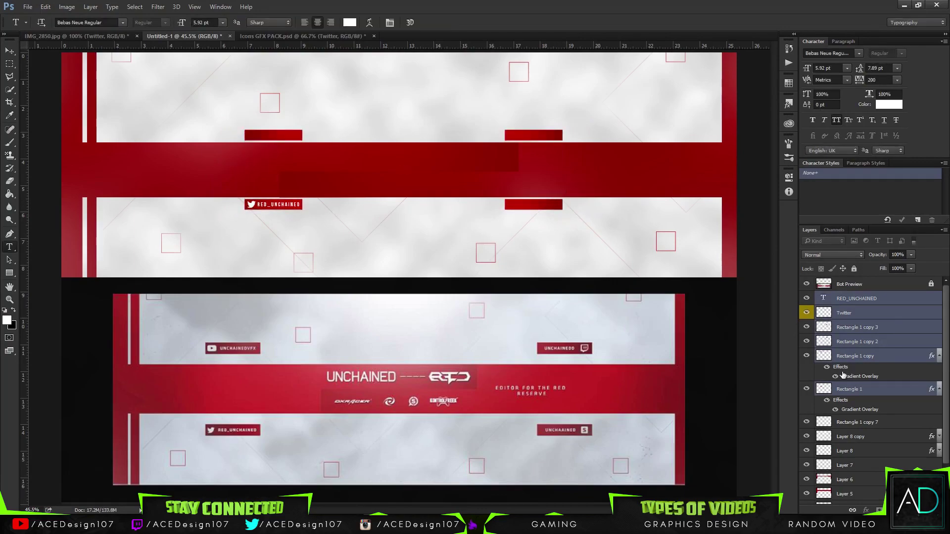
Move the lower-left bar with the Twitter tag further left.
click(899, 390)
ctrl+click(876, 355)
ctrl+click(875, 313)
ctrl+click(875, 312)
ctrl+click(876, 298)
ctrl+click(876, 313)
key(ctrl+t)
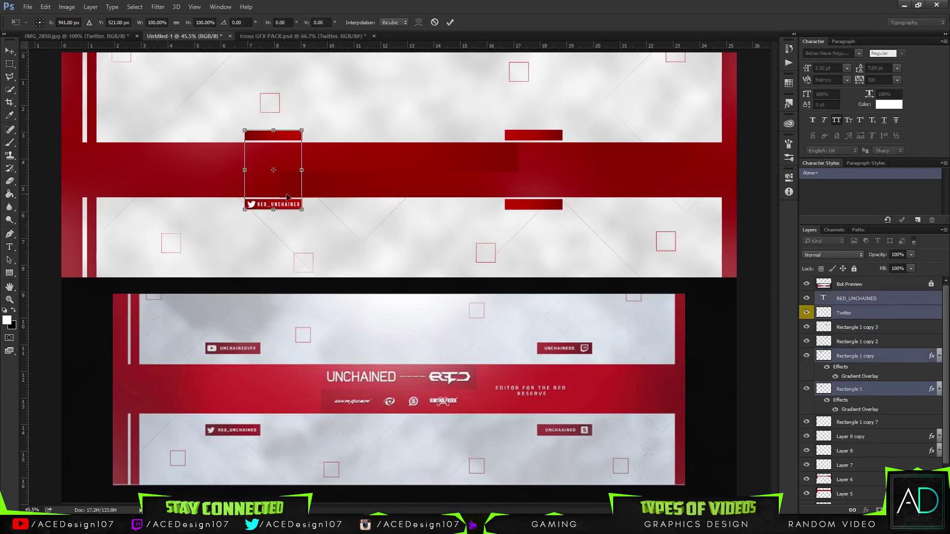
drag(287, 196, 248, 192)
key(Return)
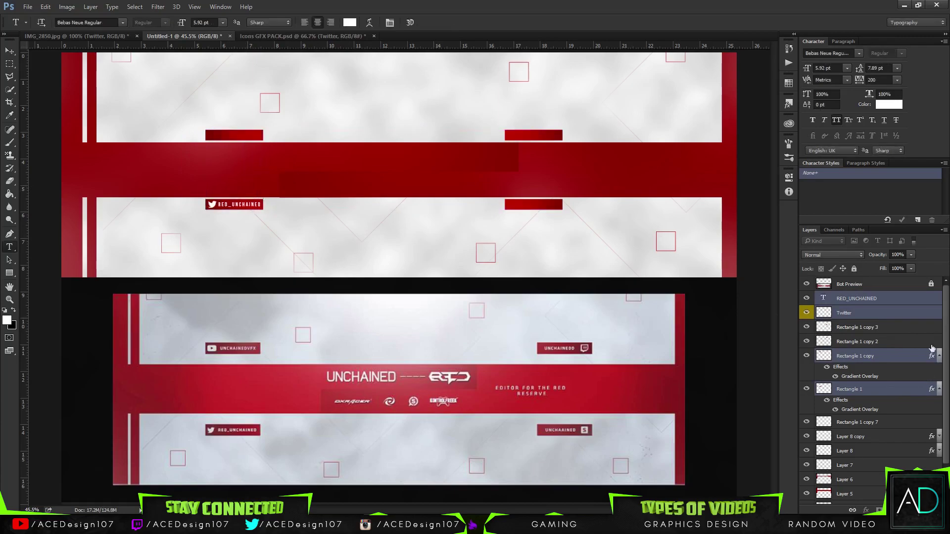
Shift the Twitter tag down slightly.
click(882, 394)
ctrl+click(889, 310)
ctrl+click(882, 298)
key(ctrl+t)
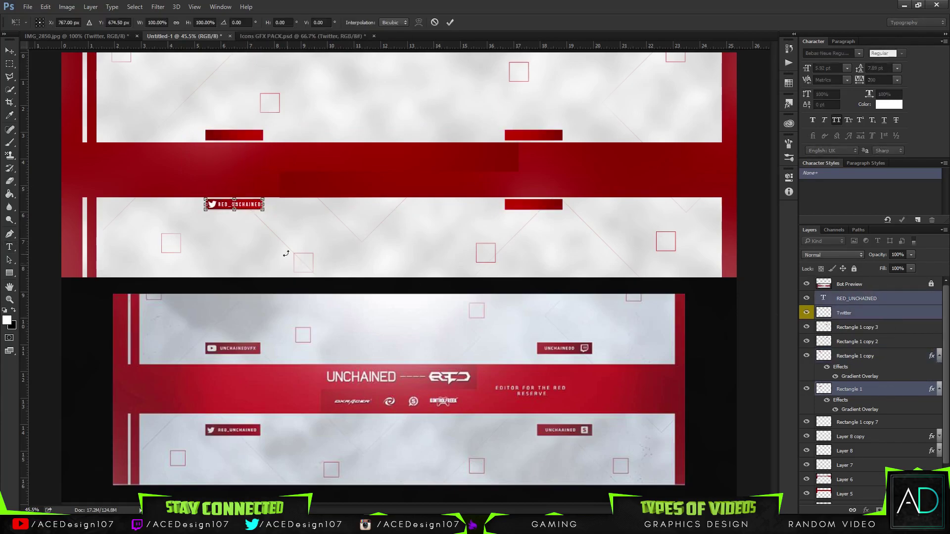
drag(249, 210, 252, 214)
key(Return)
Raise the upper-left and upper-right small bars so they sit level.
click(904, 356)
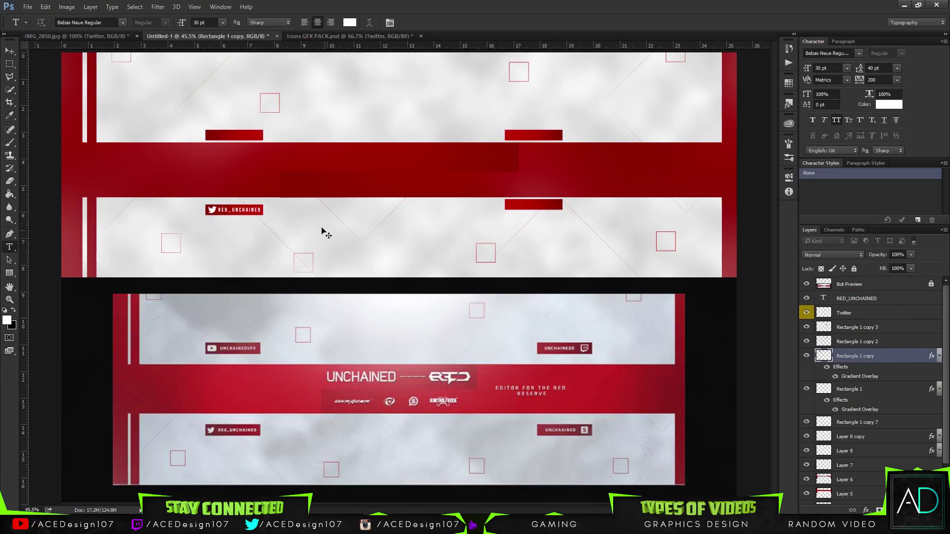
key(ctrl+t)
drag(247, 135, 248, 130)
key(Return)
click(889, 342)
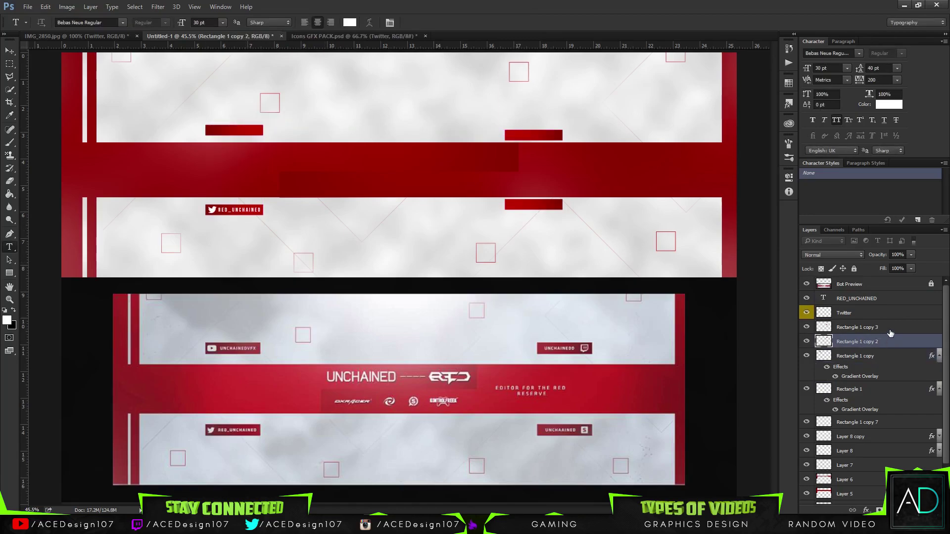
shift+click(888, 328)
click(887, 341)
key(ctrl+t)
drag(549, 136, 549, 131)
key(Return)
Lower the lower-right bar to line up with the Twitter tag.
click(917, 328)
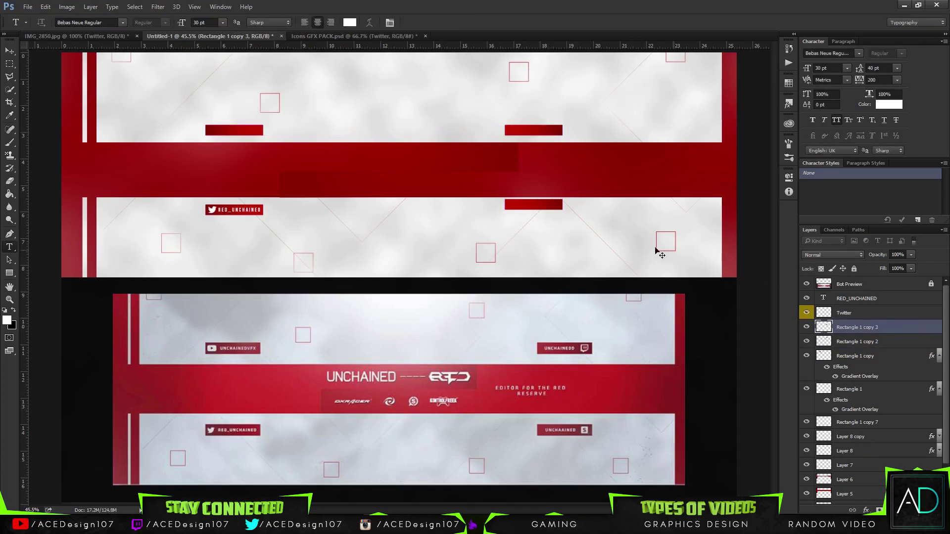
key(ctrl+t)
drag(550, 204, 551, 212)
key(Return)
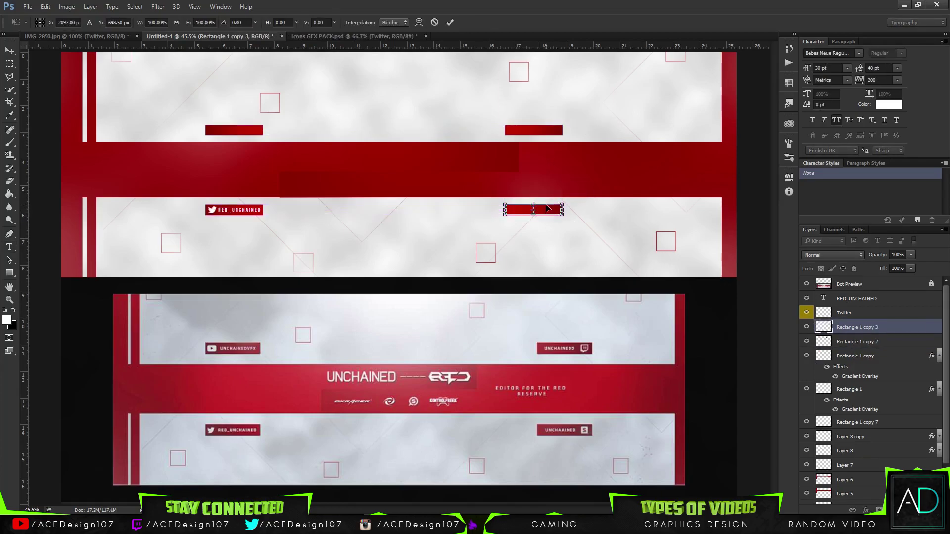
key(t)
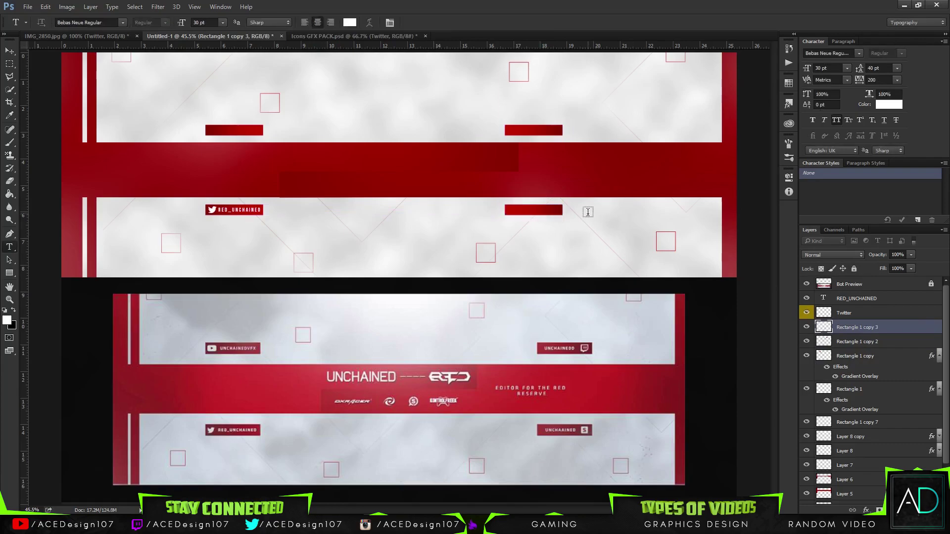
Remove the colour labels from the Rectangle 1 copy 3 and Twitter layers.
key(ctrl+minus)
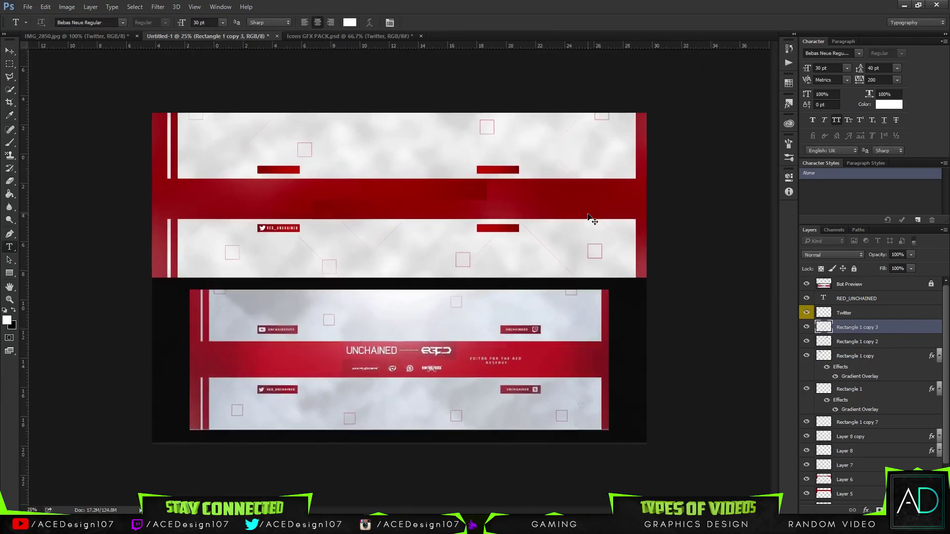
key(ctrl+plus)
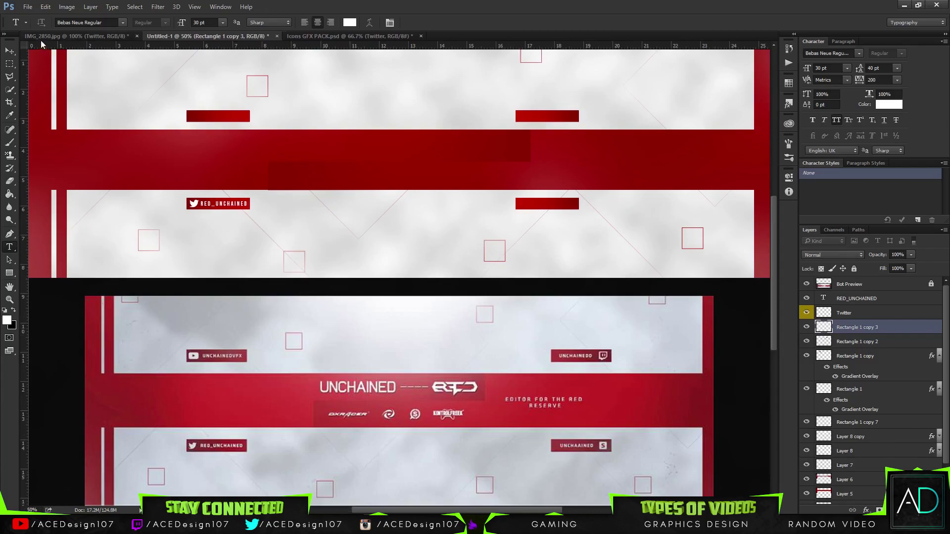
key(v)
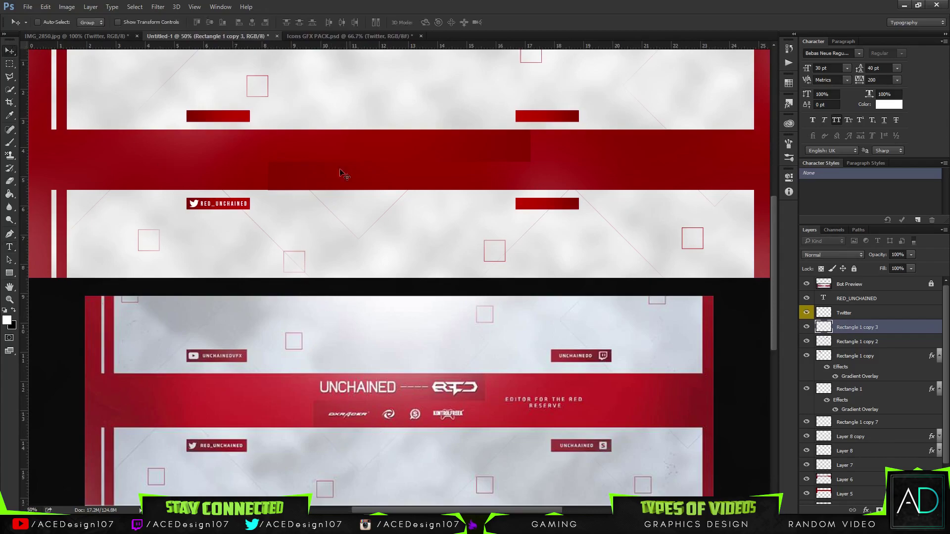
click(889, 304)
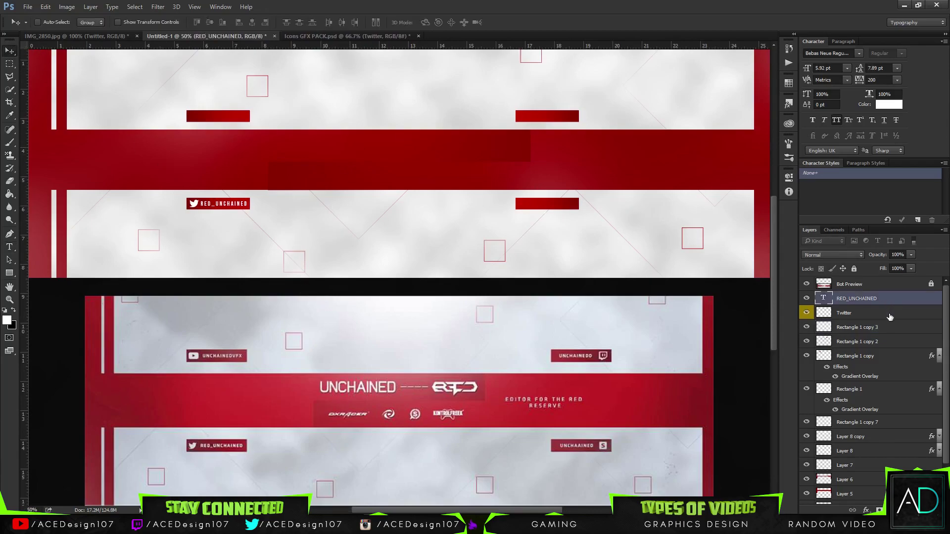
click(891, 314)
right_click(889, 321)
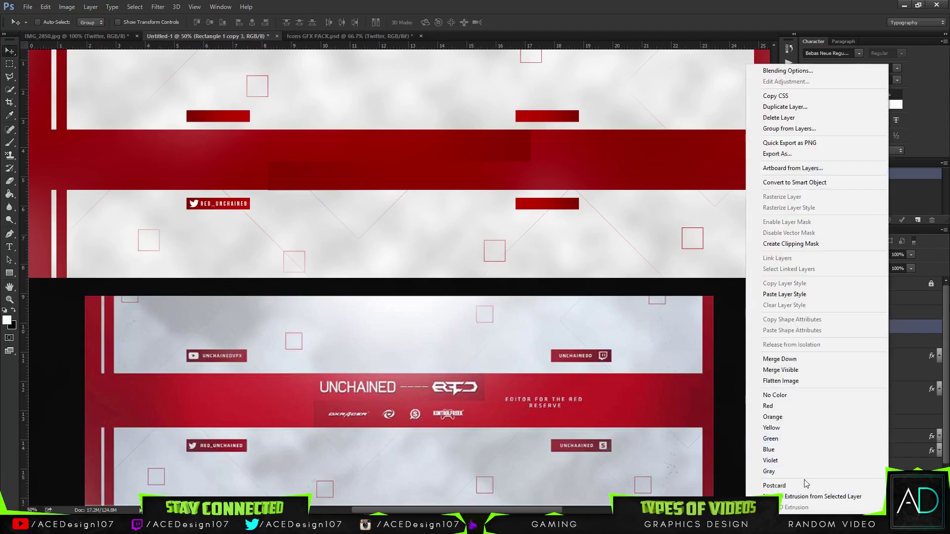
click(791, 394)
click(909, 316)
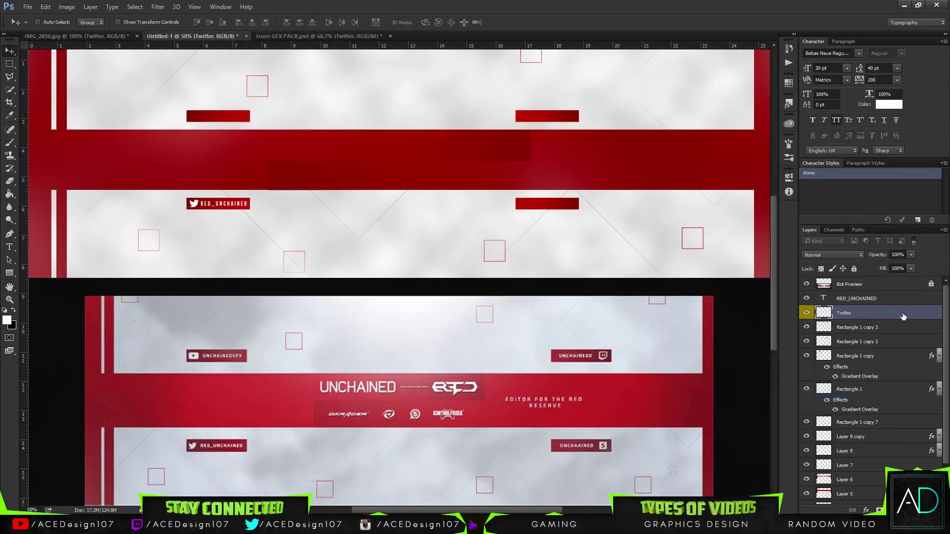
right_click(904, 317)
click(791, 396)
Add a Hue/Saturation adjustment above RED_UNCHAINED with hue +180, turning the banner teal.
click(885, 299)
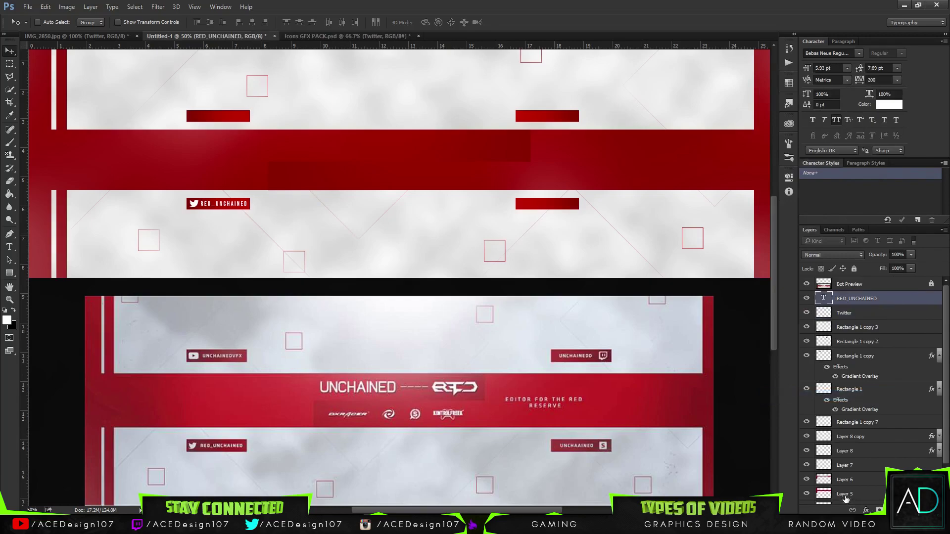
click(893, 510)
click(865, 389)
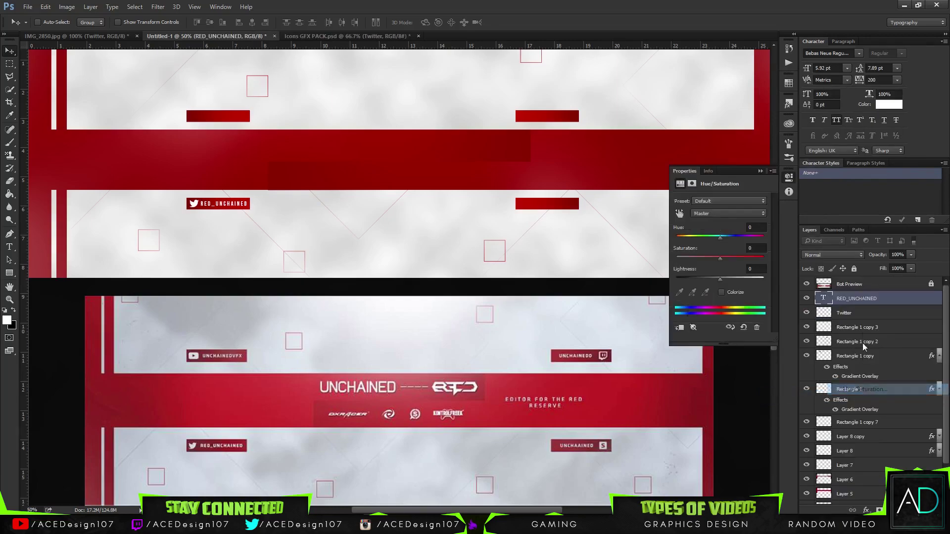
drag(720, 236, 760, 241)
click(761, 172)
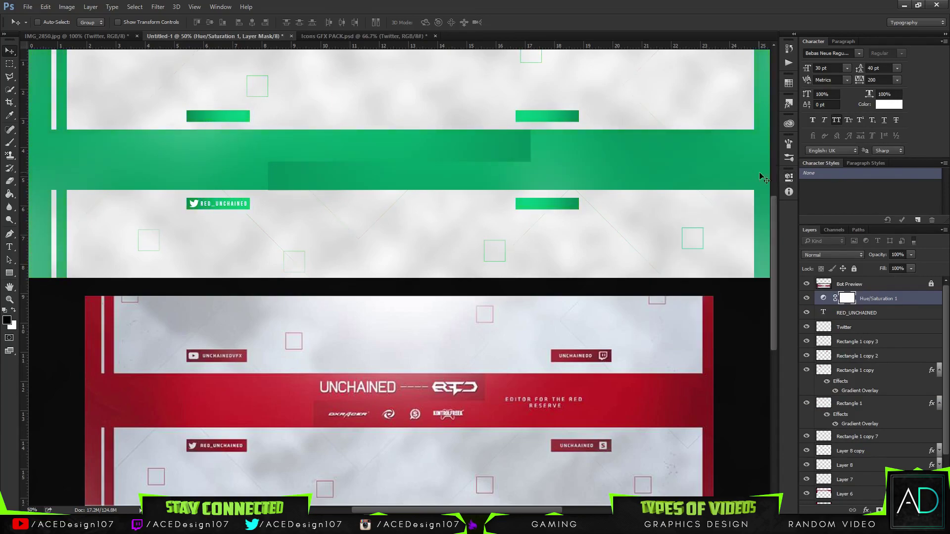
scroll(770, 177, down, 1)
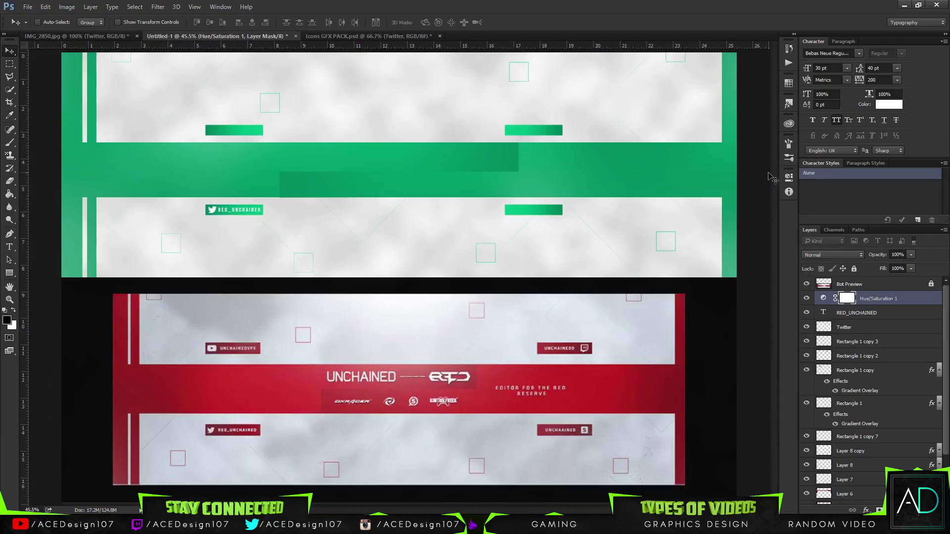
double_click(823, 298)
drag(726, 236, 768, 186)
click(760, 170)
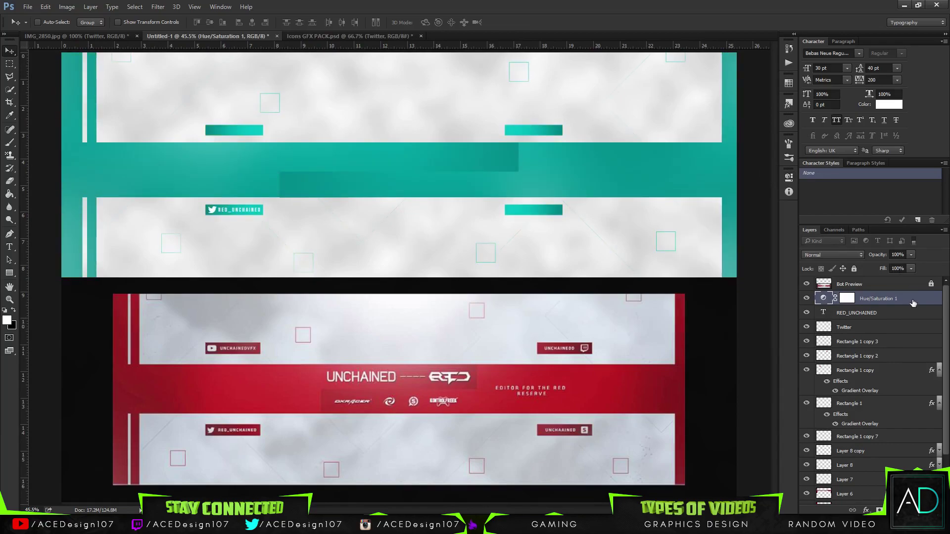
Delete the Hue/Saturation 1 adjustment layer so the header returns to red.
key(Delete)
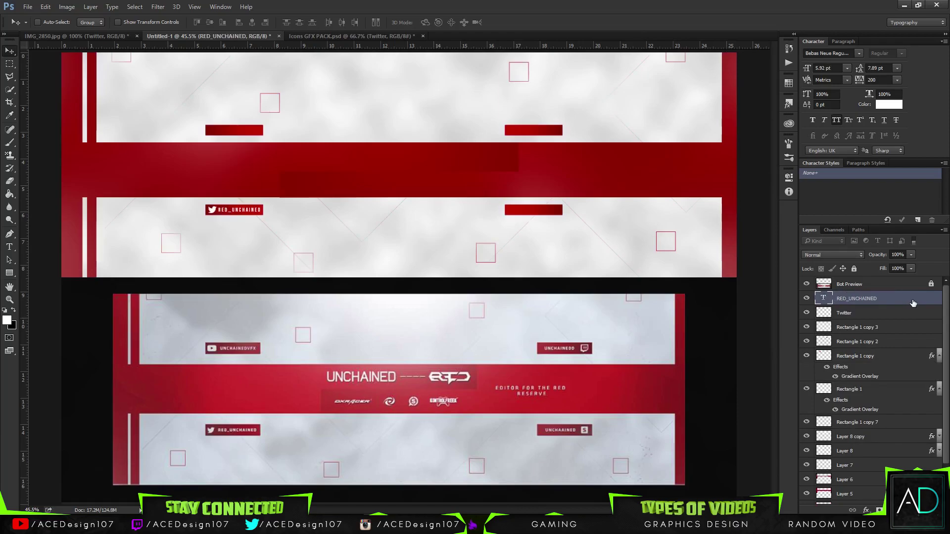